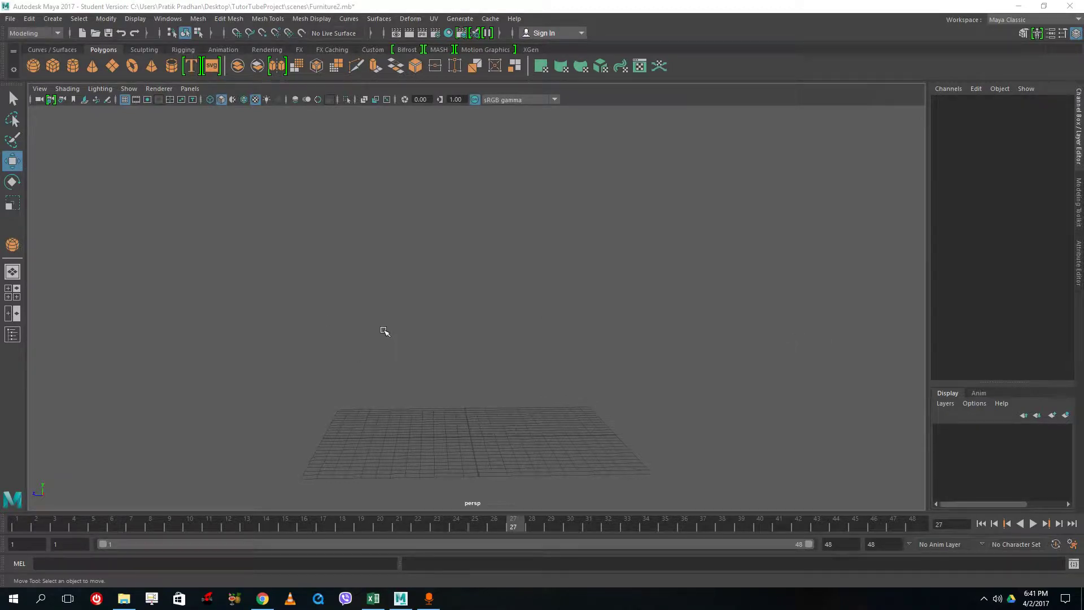
Step: Create a polygon cube about 4.195 units on each side, standing near the centre of the grid
left_click_drag(565, 377, 539, 343, "alt")
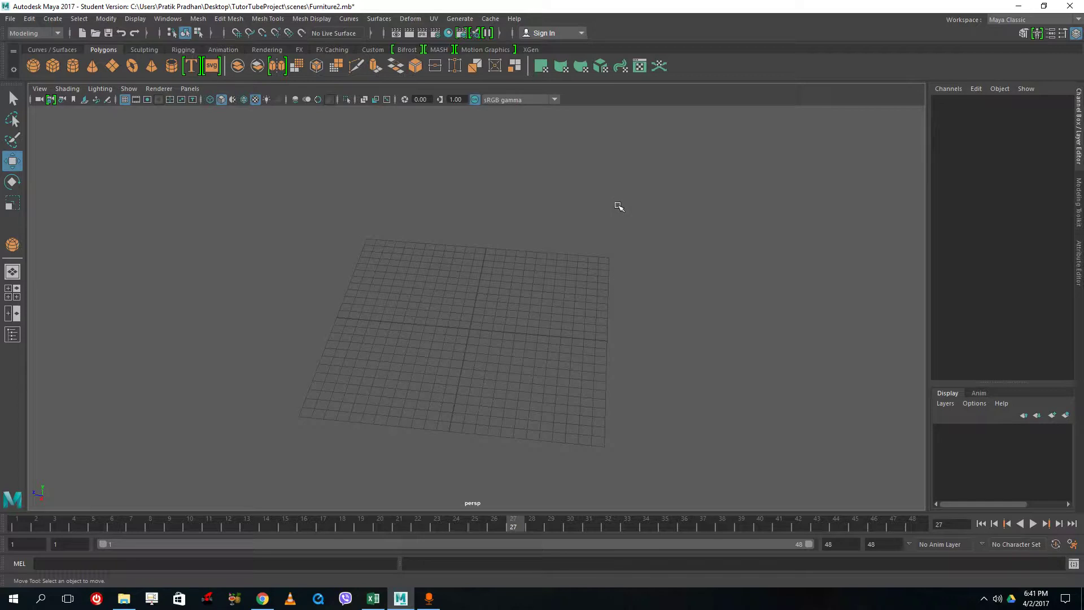
left_click_drag(596, 330, 585, 312, "alt")
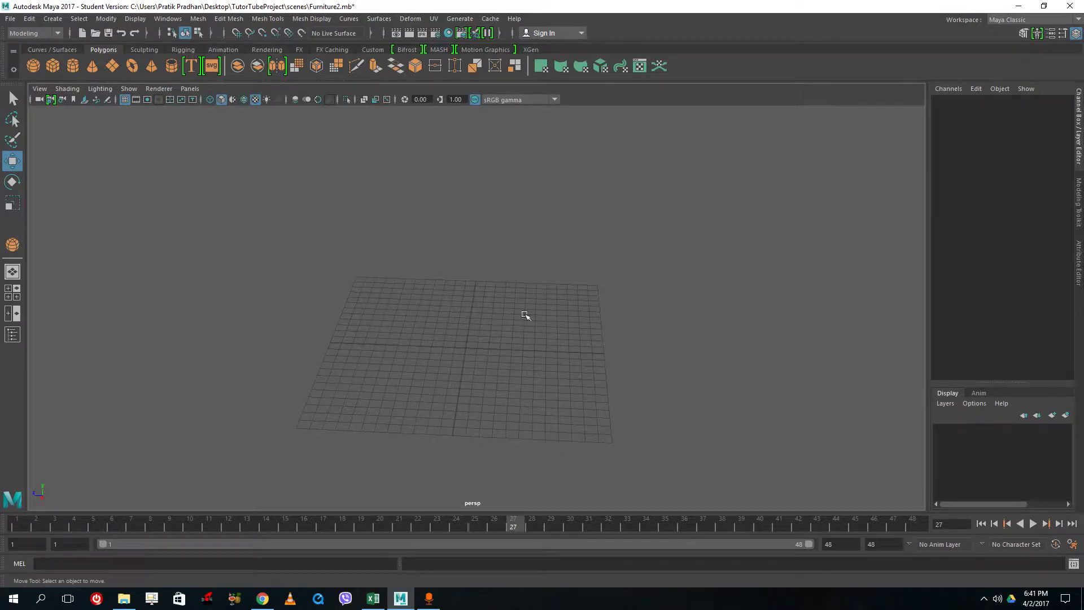
left_click_drag(470, 342, 445, 346, "alt")
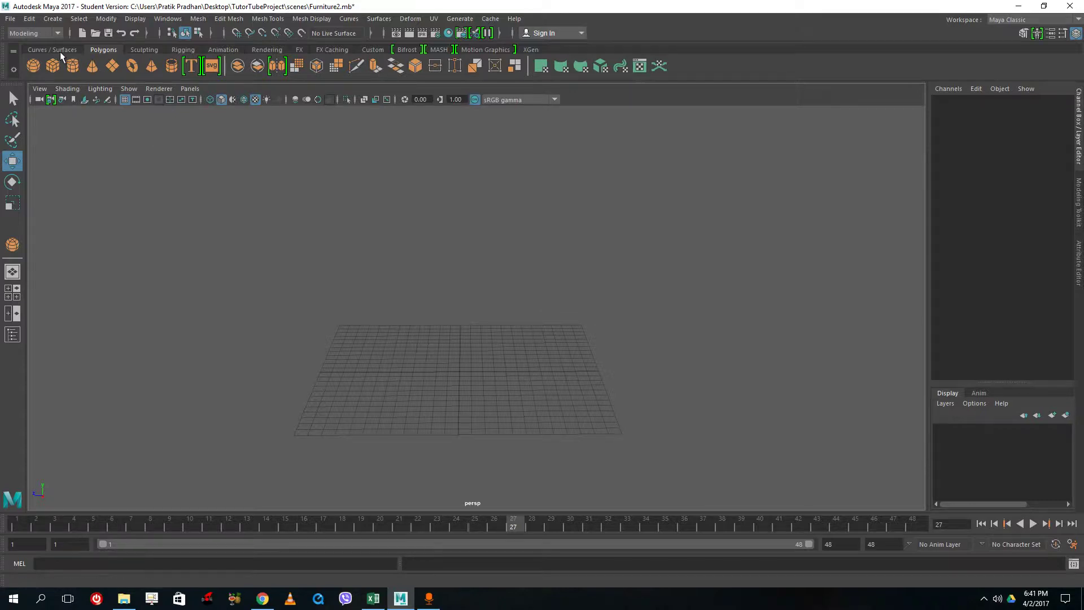
left_click_drag(461, 342, 484, 403, "alt")
left_click_drag(466, 307, 482, 325, "shift")
left_click_drag(319, 393, 381, 347, "alt")
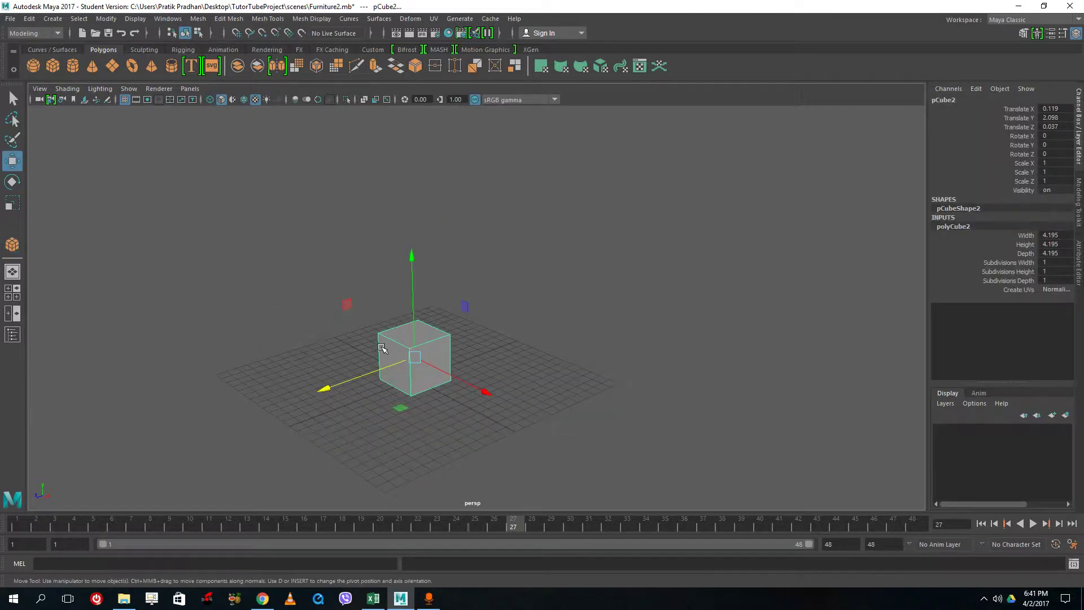
Step: Select the cube's face on the positive Z side and move it outward to stretch the cube into a long box
key("f")
right_click_drag(426, 274, 422, 307)
left_click(424, 293)
left_click_drag(525, 346, 496, 364, "alt")
right_click_drag(496, 364, 368, 363, "alt")
left_click_drag(365, 339, 271, 358)
left_click_drag(600, 371, 533, 360, "alt")
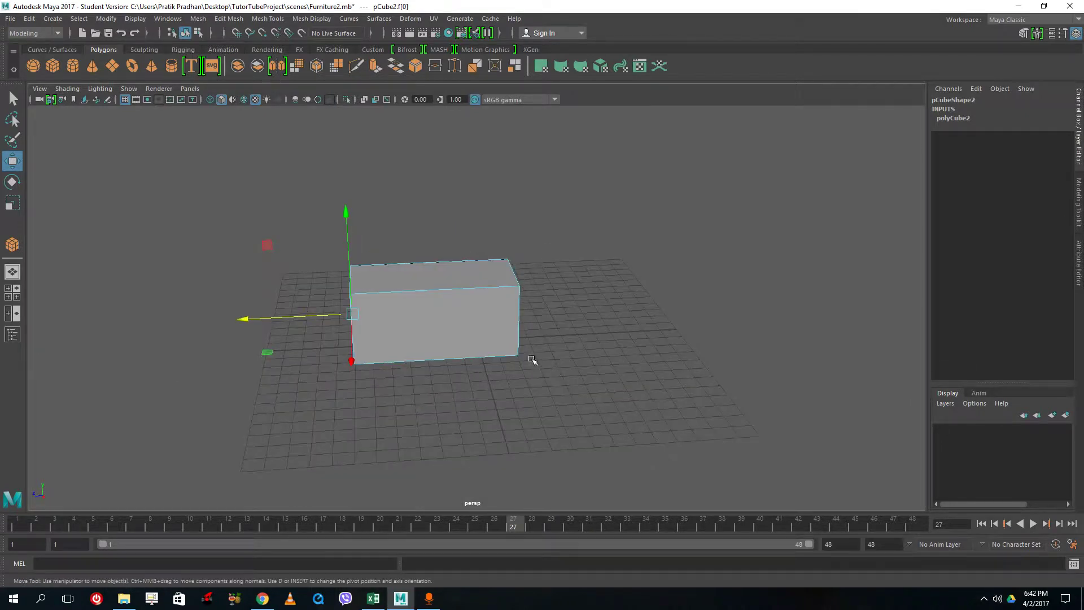
Step: Extrude the long box's end face and scale it down to an inset, and extrude the inset about 1.152 as a neck
left_click_drag(246, 316, 403, 328, "alt")
scroll(404, 327, "up", 2)
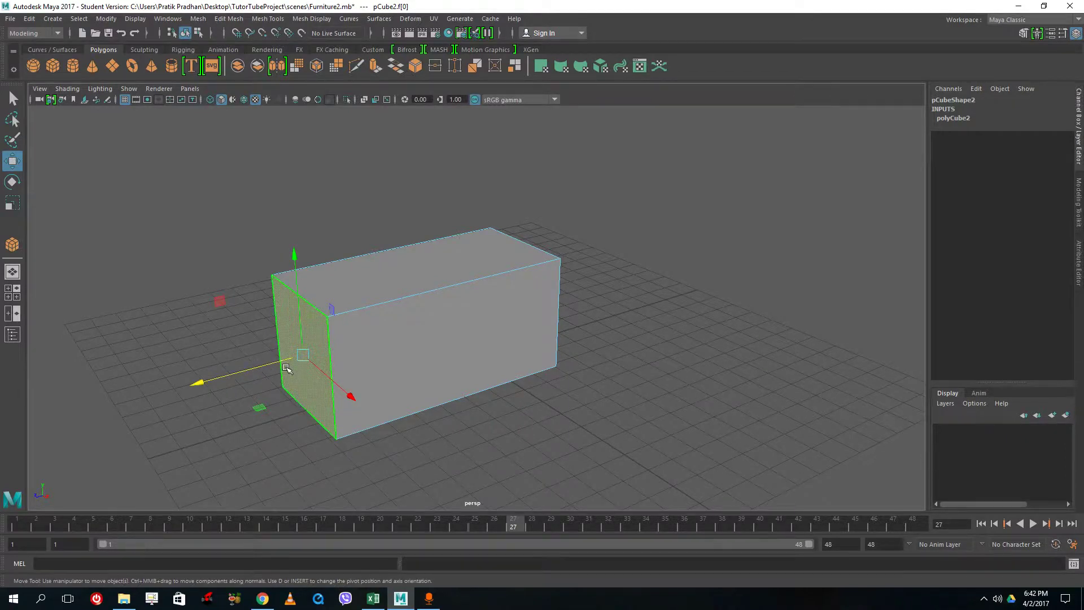
left_click_drag(287, 369, 233, 368, "alt")
left_click_drag(419, 380, 417, 385, "alt")
left_click_drag(433, 221, 406, 215, "alt")
left_click(375, 66)
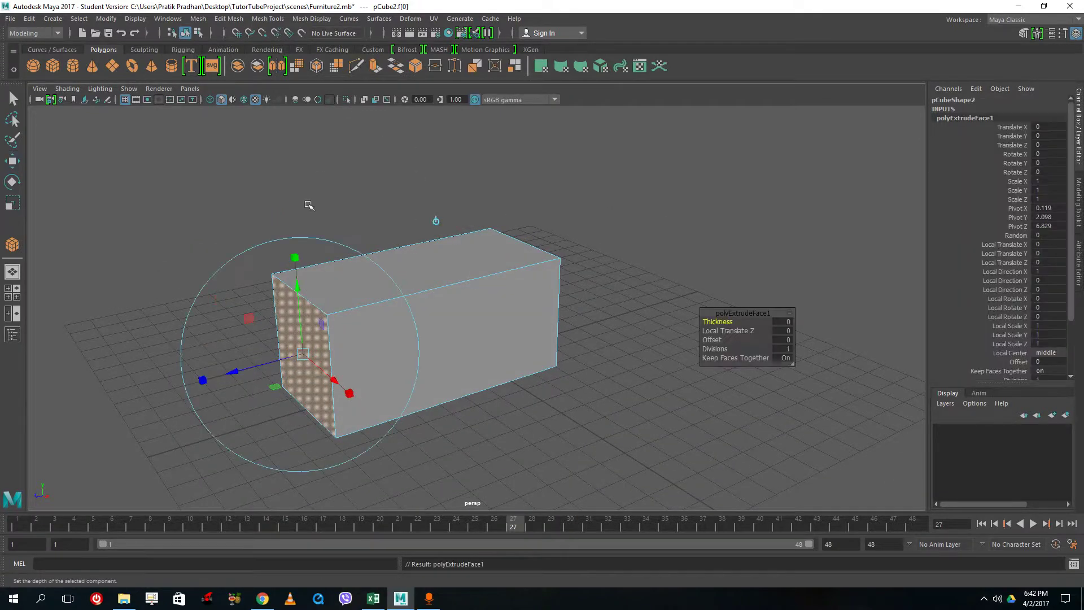
key("r")
left_click_drag(294, 354, 259, 357)
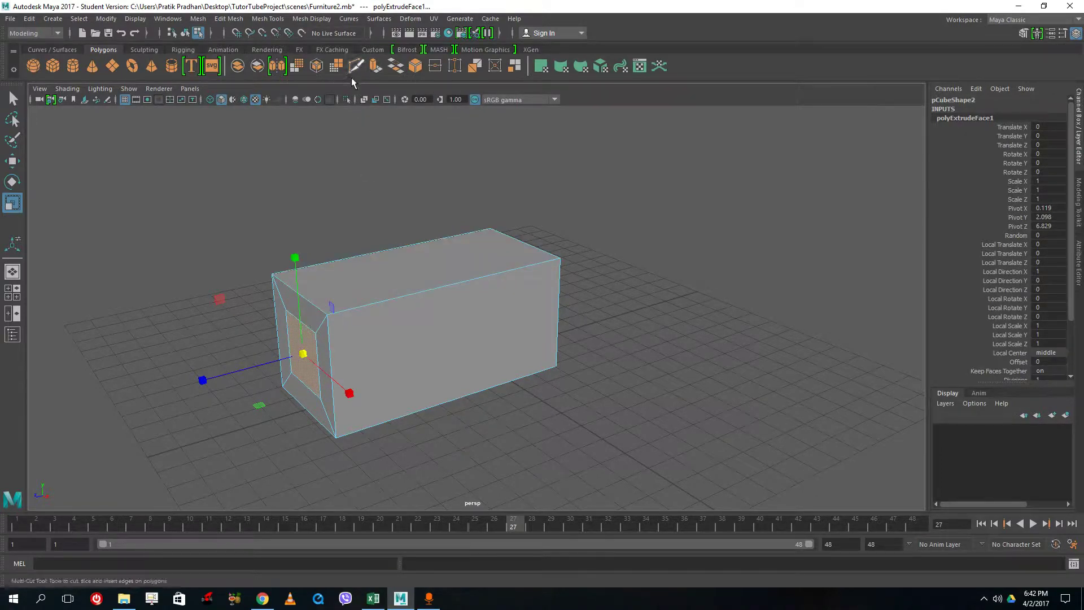
left_click(376, 66)
left_click_drag(249, 365, 216, 378)
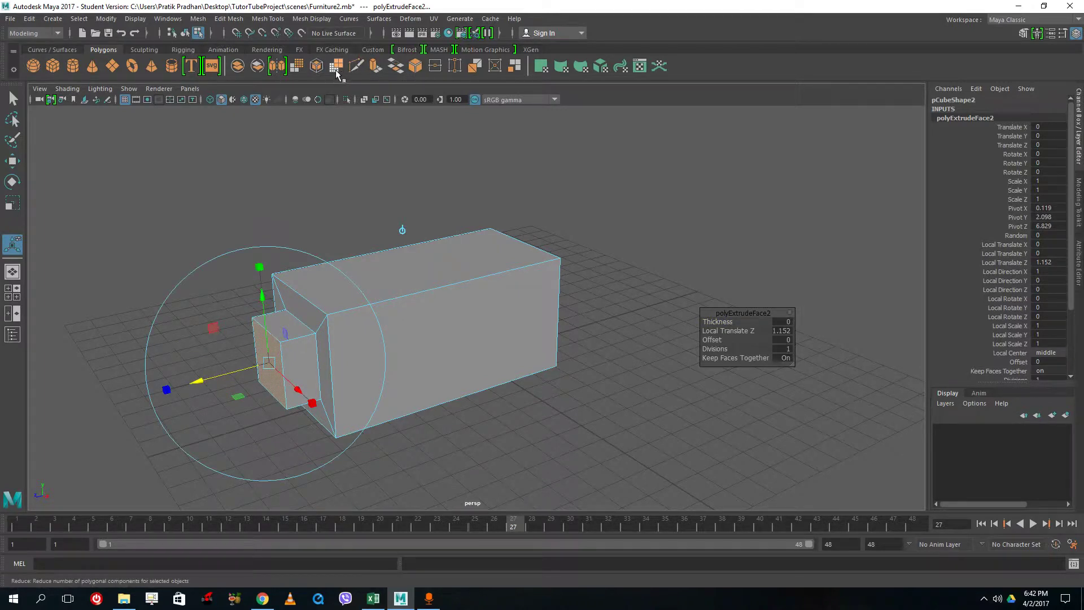
Step: Extrude the neck's end face, scale it up to a plate wider than the neck, and move it slightly outward
left_click(375, 66)
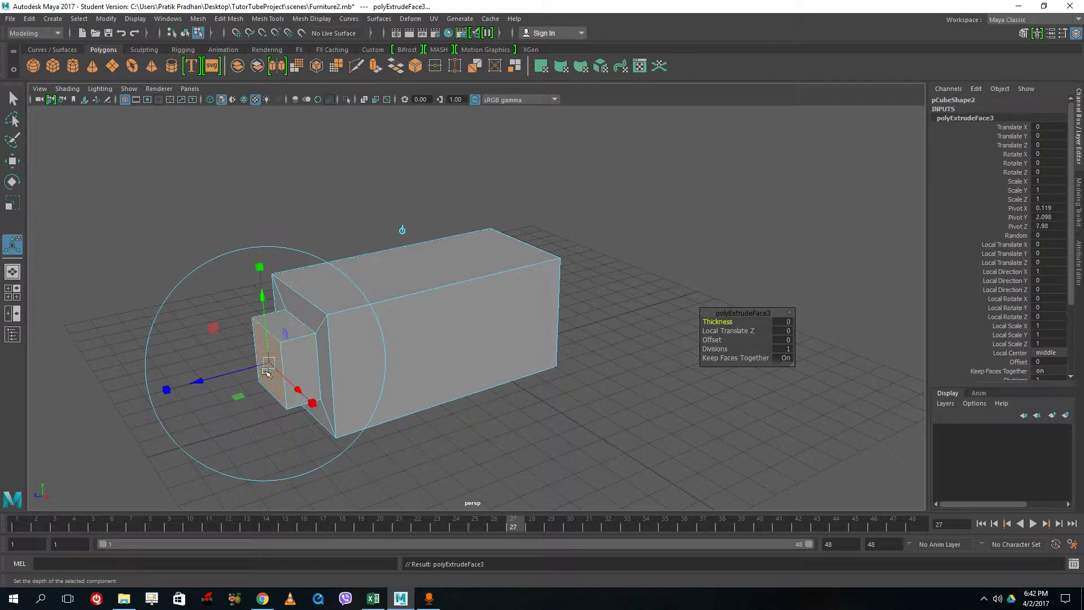
key("r")
left_click_drag(266, 373, 363, 364)
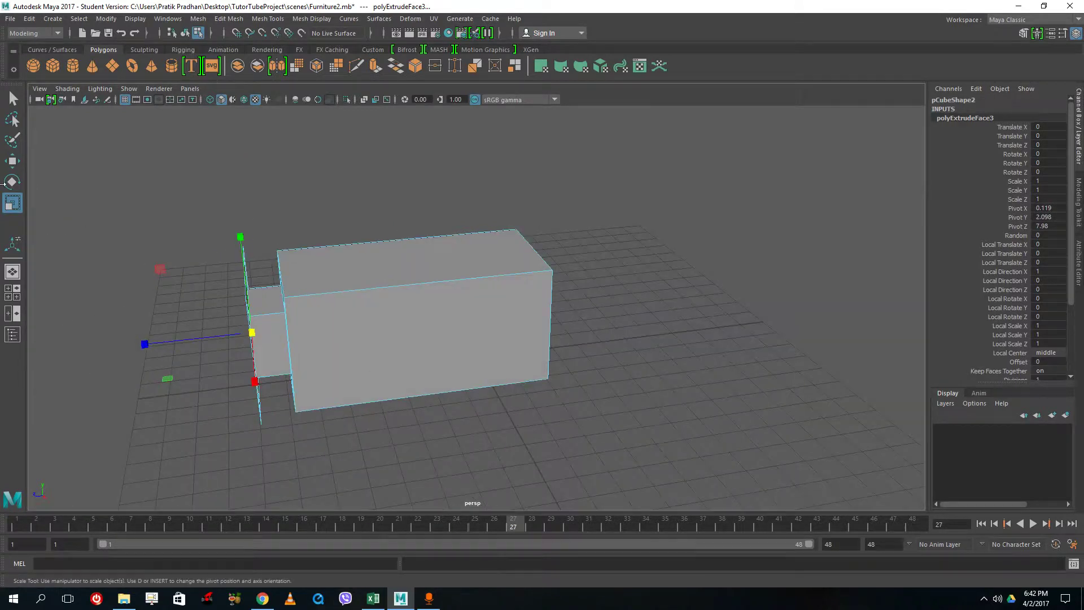
left_click(13, 162)
left_click_drag(147, 344, 396, 384)
mouse_move(169, 371)
left_mouse_down()
mouse_move(148, 369)
mouse_move(163, 367)
left_mouse_up()
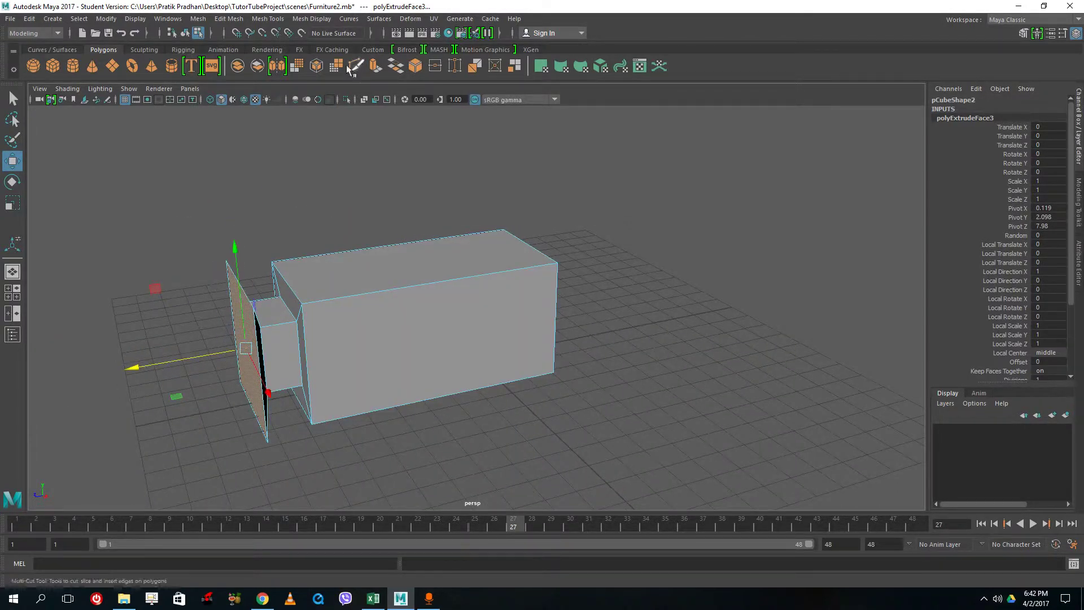
Step: Extrude the enlarged plate outward into a thick head block and return to object mode
left_click(370, 72)
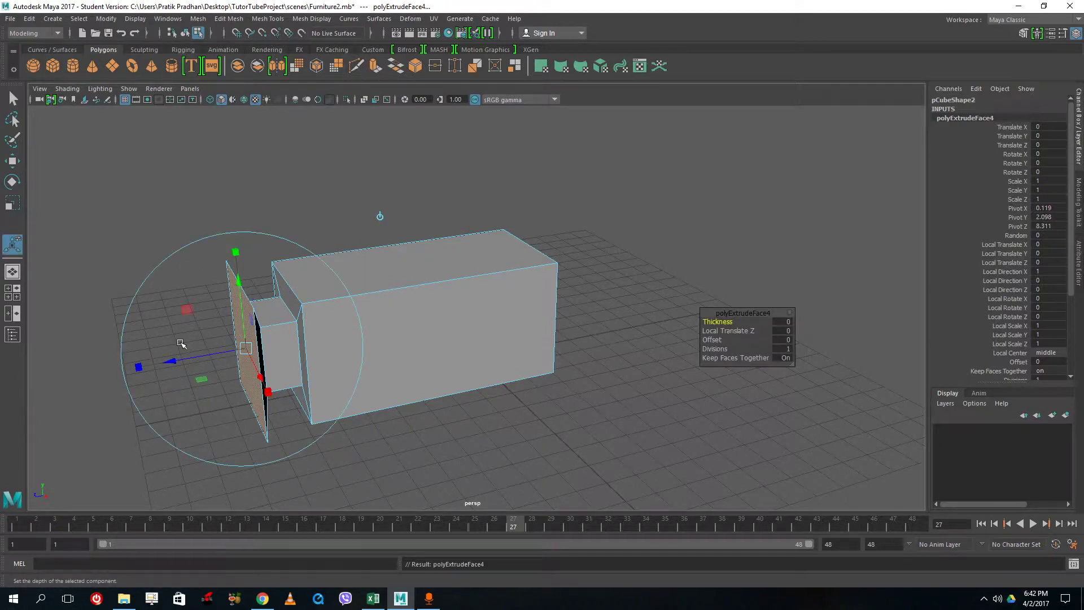
left_click_drag(170, 358, 108, 384)
left_click_drag(402, 351, 324, 329, "alt")
mouse_move(332, 373)
left_mouse_down("alt")
mouse_move(249, 405)
mouse_move(335, 378)
left_mouse_up("alt")
right_click_drag(446, 245, 515, 227)
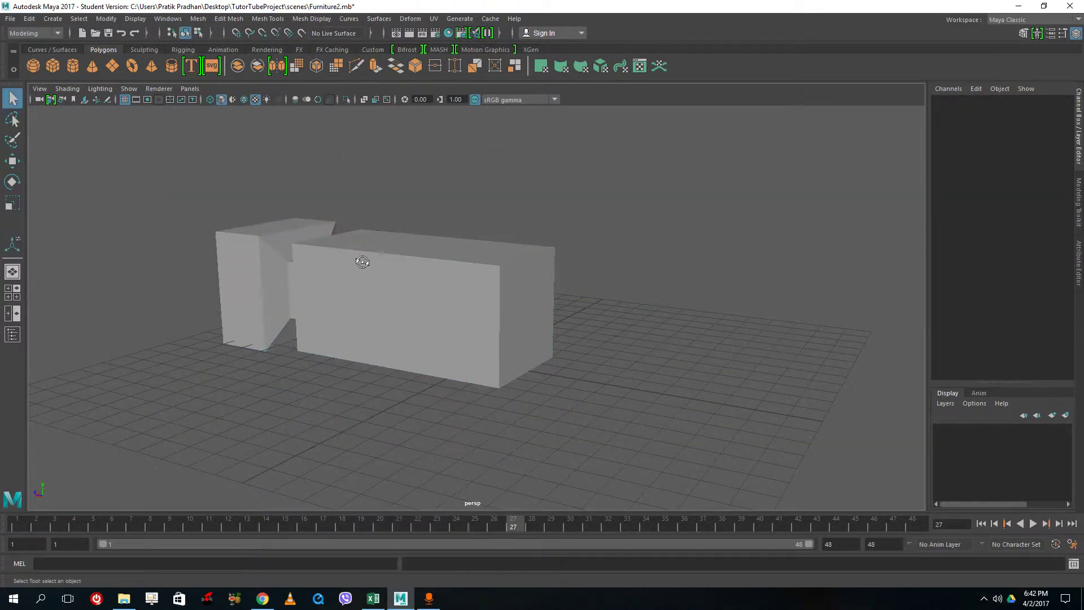
Step: Preview the whole model with smoothing and return to the unsmoothed display
left_click_drag(363, 261, 391, 290, "alt")
left_click(391, 289)
key("3")
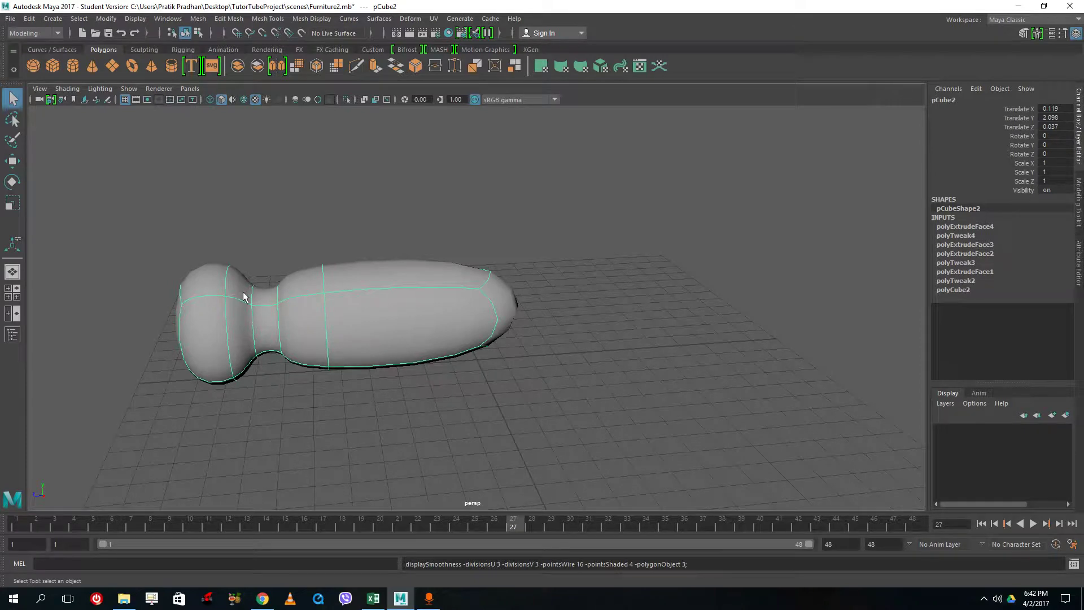
key("1")
Step: Insert two edge loops running the length of the model, one halving its width and one halving its height
left_click_drag(366, 296, 233, 307, "alt")
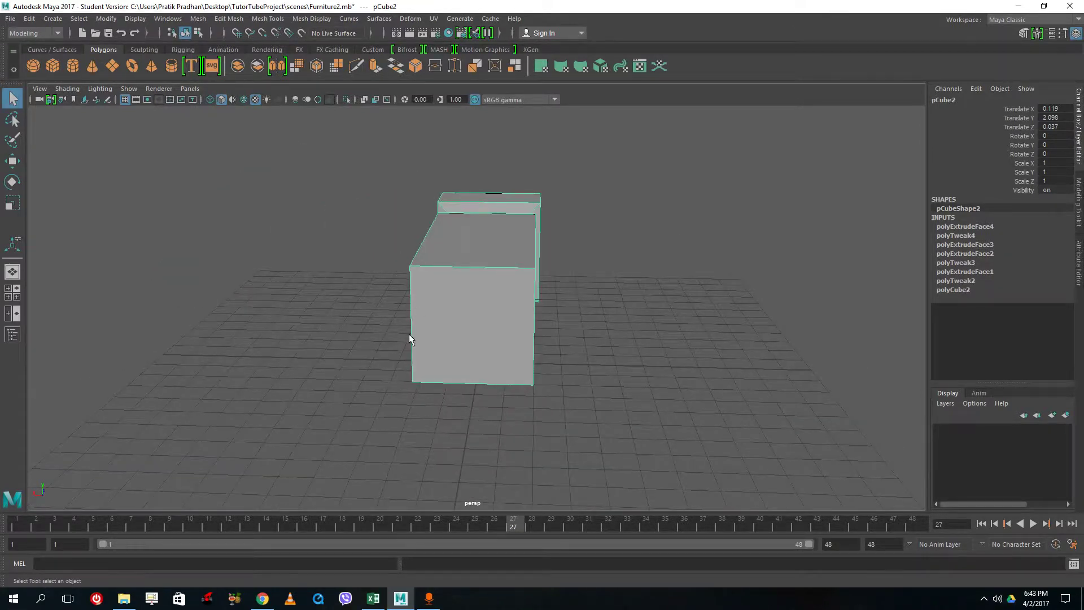
left_click_drag(389, 330, 367, 320, "alt")
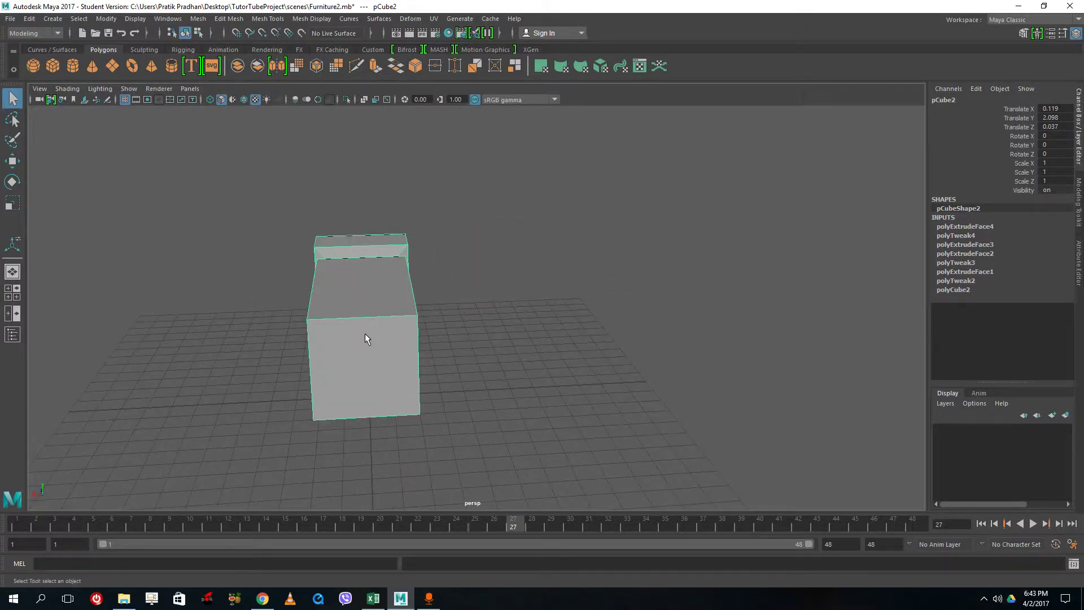
right_click_drag(374, 307, 333, 322, "shift")
left_click_drag(371, 323, 363, 321)
left_click_drag(362, 321, 473, 350, "alt")
left_click(331, 352)
left_click_drag(586, 314, 492, 341, "alt")
right_click_drag(491, 341, 443, 286)
left_click_drag(443, 285, 372, 308, "alt")
left_click_drag(372, 308, 304, 370, "alt")
right_click_drag(298, 273, 214, 281)
key("q")
left_click_drag(213, 296, 304, 381)
Step: Select the lengthwise corner edges of the head block and scale them inward to give it a rounder, octagonal profile
left_click_drag(395, 401, 649, 319, "alt")
right_click_drag(648, 272, 649, 244)
left_click_drag(677, 254, 552, 347, "alt")
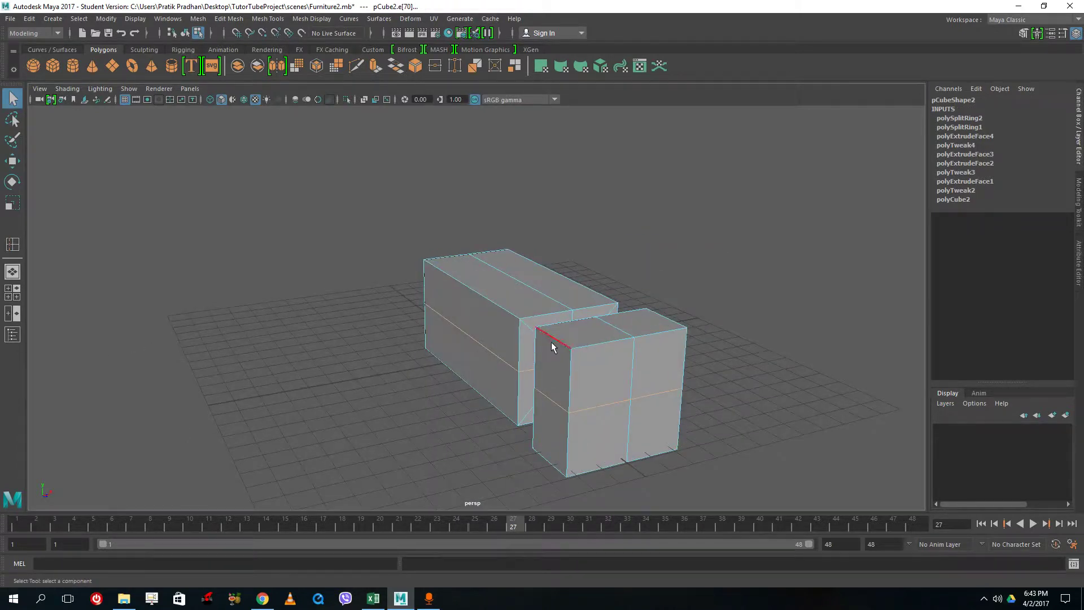
left_click_drag(682, 341, 614, 400, "alt")
left_click(459, 375)
left_click(595, 368, "shift")
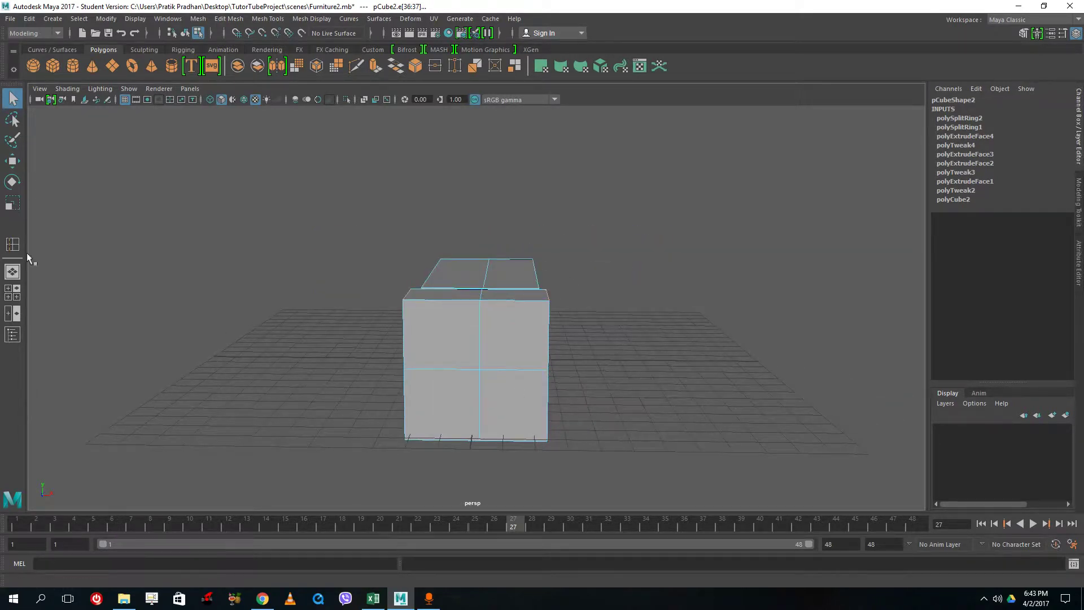
left_click(12, 203)
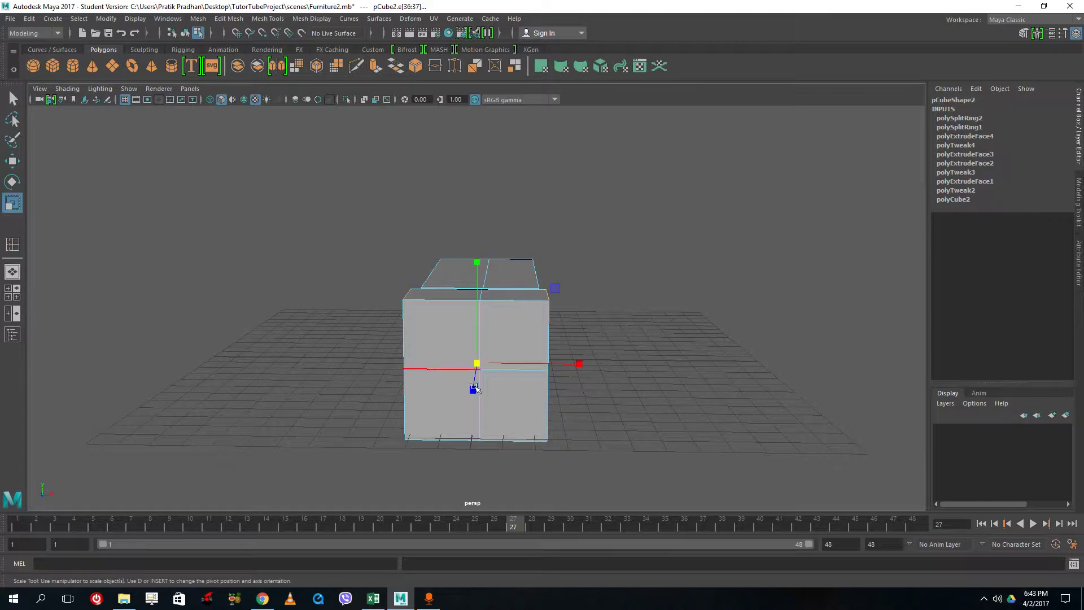
left_click_drag(476, 363, 286, 407)
middle_click_drag(286, 407, 335, 354, "alt")
double_click(332, 350)
mouse_move(314, 342)
left_mouse_down("alt")
mouse_move(292, 336)
mouse_move(308, 340)
left_mouse_up("alt")
left_click(273, 320)
left_click_drag(283, 284, 486, 367, "alt")
left_click_drag(577, 416, 346, 423, "alt")
Step: In the side view, scale the selected head edges outward along Z to line them up with the head block's end faces
key("space")
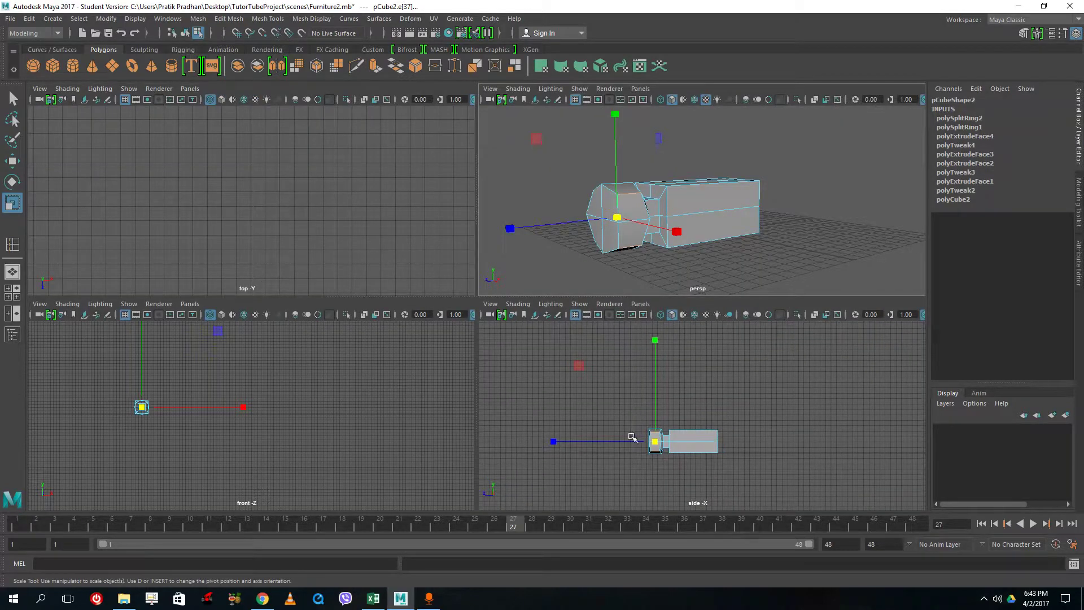
key("space")
scroll(360, 394, "up", 2)
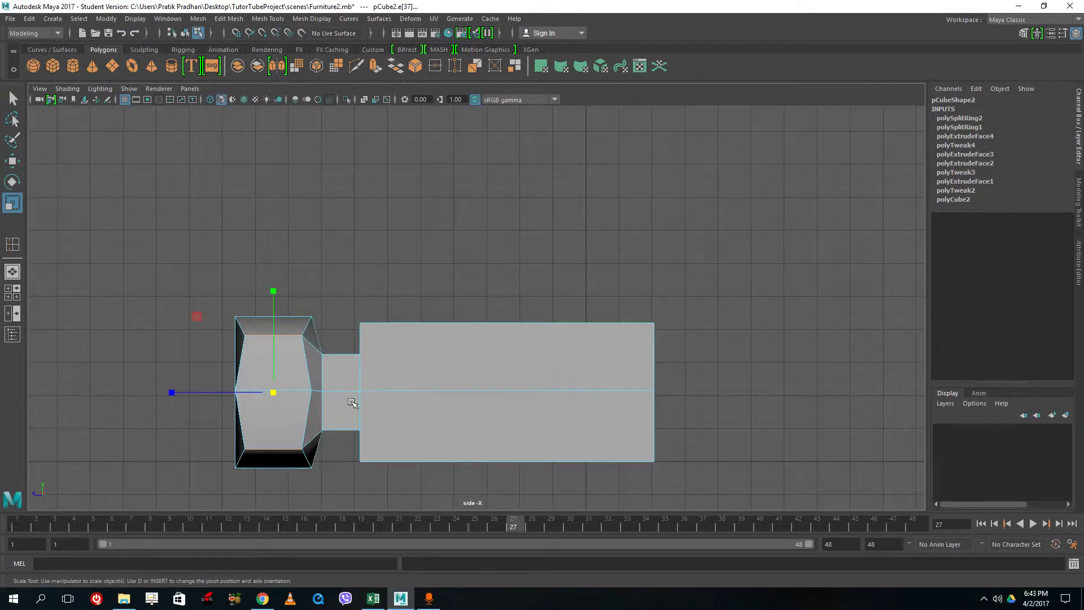
left_click_drag(171, 393, 142, 397)
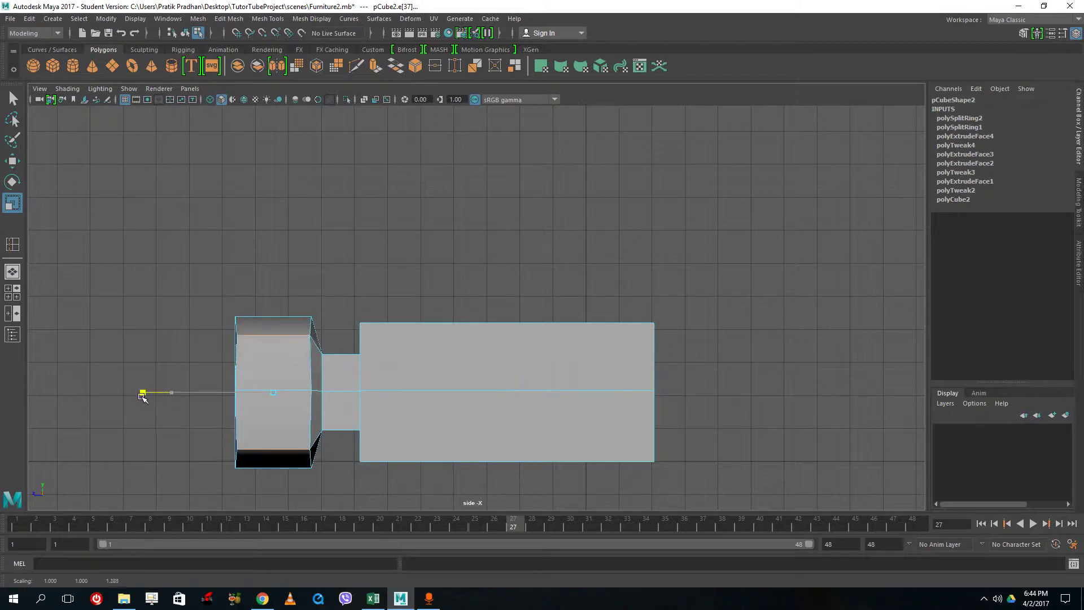
key("space")
key("space")
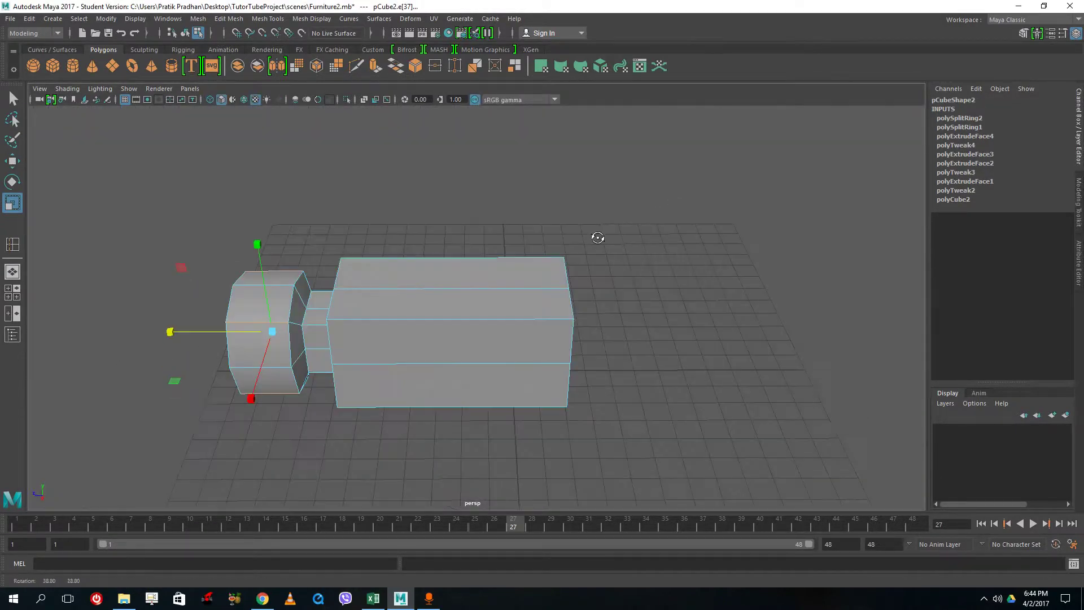
Step: Check the reshaped head in smoothed preview and in object mode, ending in the unsmoothed display
key("3")
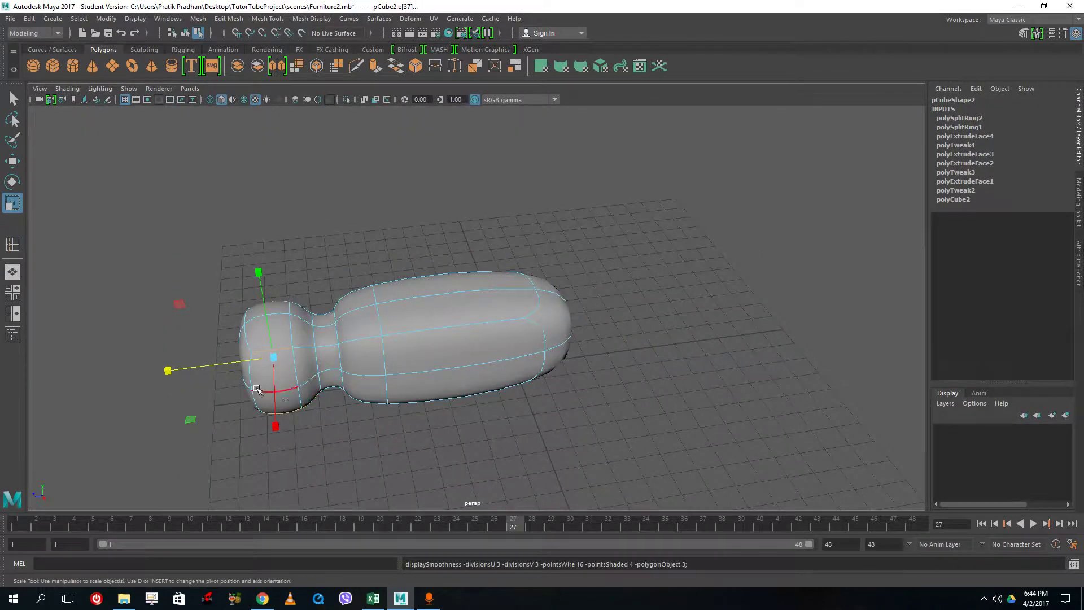
key("1")
left_click_drag(346, 367, 459, 358, "alt")
right_click_drag(459, 358, 634, 318)
left_click(634, 318)
left_click_drag(634, 318, 484, 358, "alt")
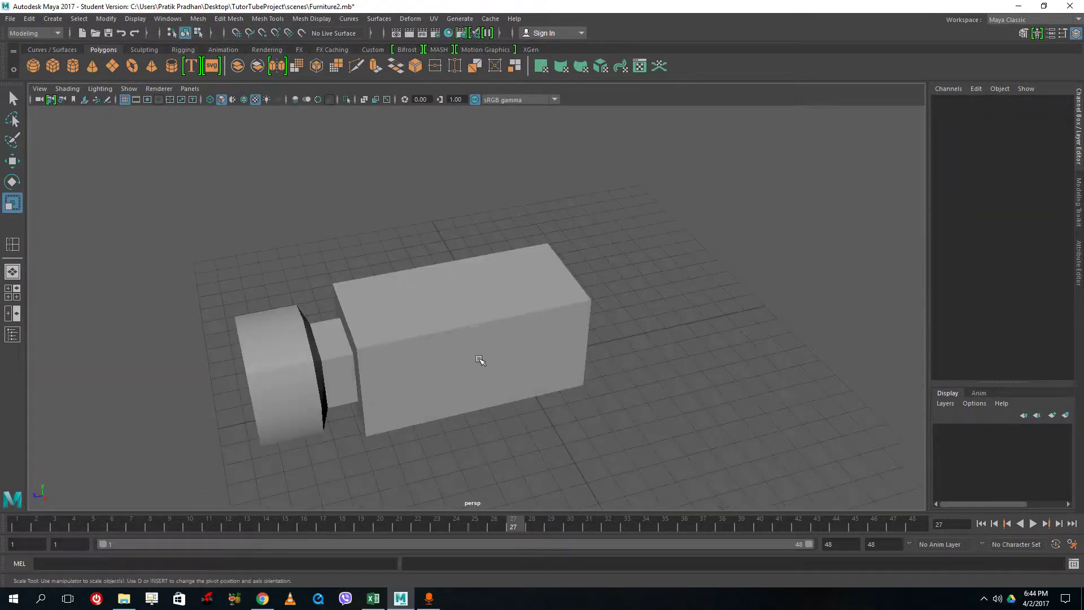
left_click(477, 363)
key("3")
key("1")
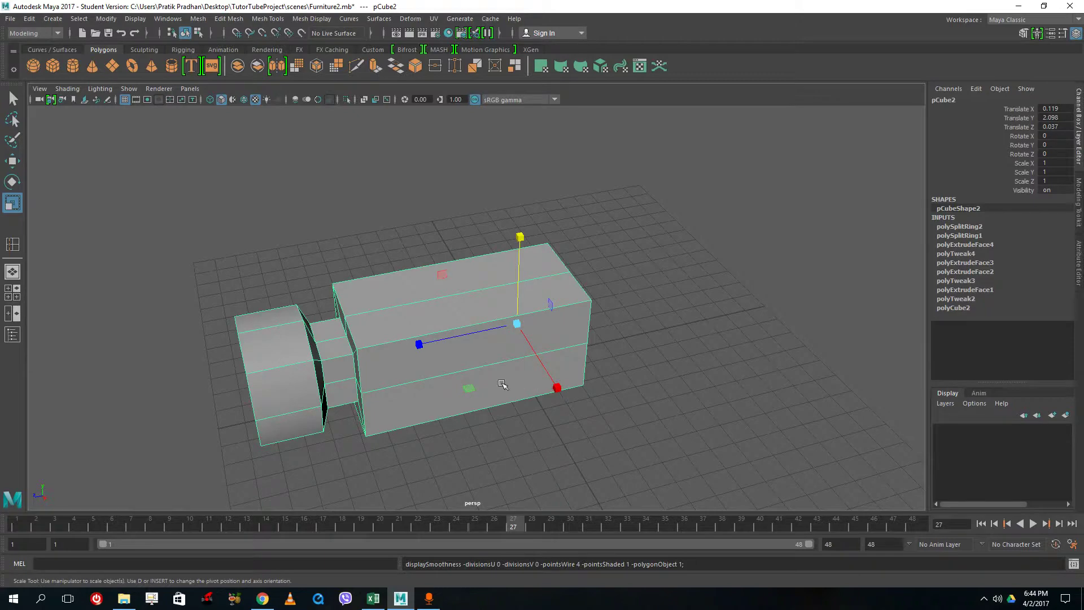
Step: Select the two upper faces on the box end opposite the head and scale them down vertically
mouse_move(635, 388)
left_mouse_down("alt")
mouse_move(516, 378)
mouse_move(463, 345)
mouse_move(585, 358)
mouse_move(395, 387)
mouse_move(530, 417)
mouse_move(487, 373)
left_mouse_up("alt")
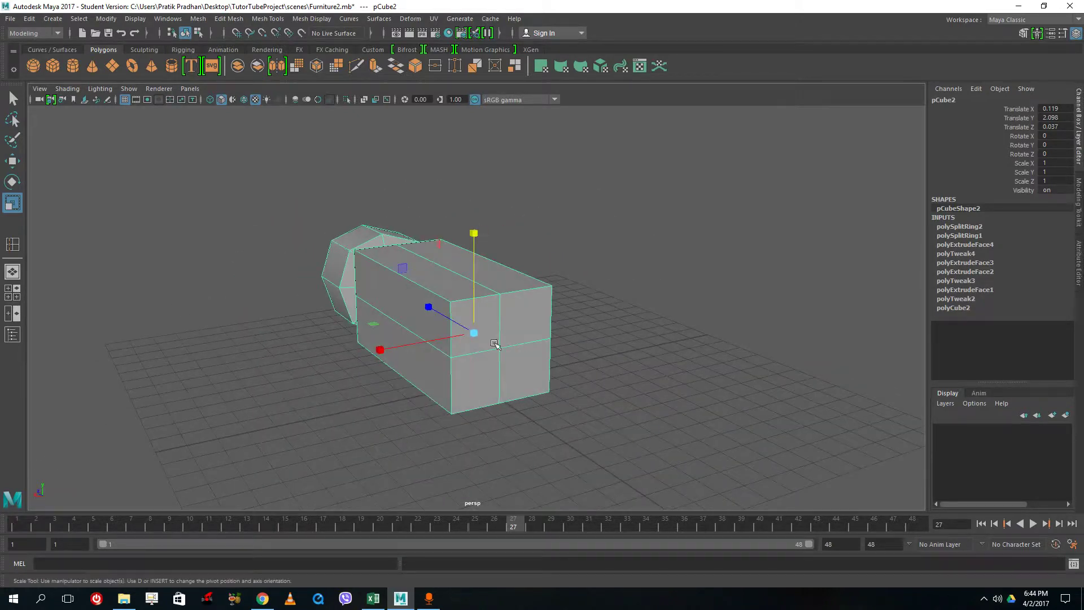
scroll(514, 312, "up", 3)
middle_click_drag(511, 314, 398, 303, "alt")
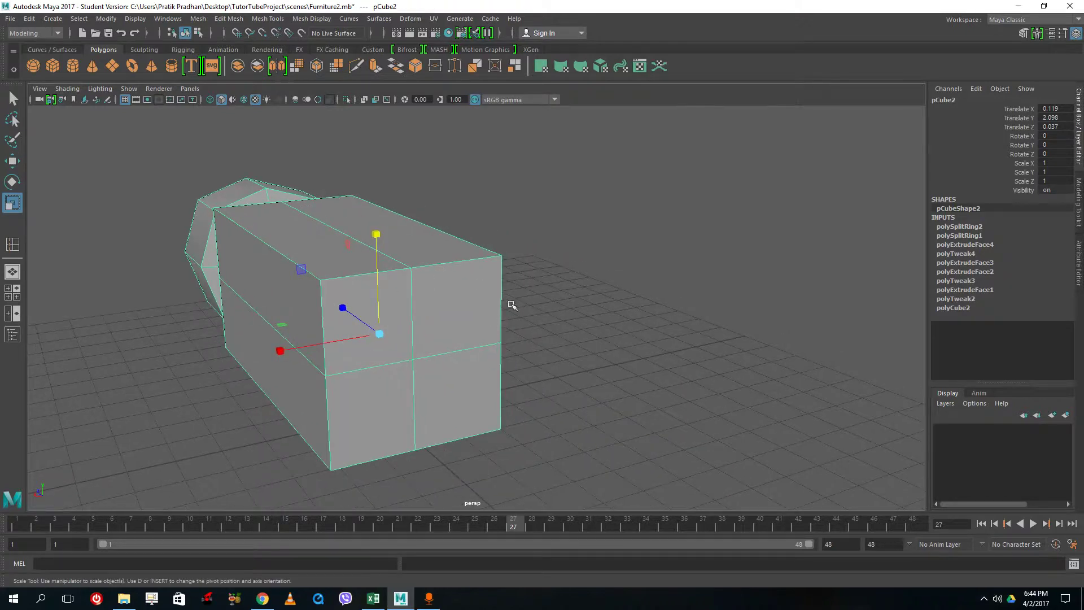
right_click_drag(385, 315, 450, 310, "alt")
mouse_move(460, 273)
right_mouse_down()
mouse_move(458, 292)
mouse_move(473, 260)
mouse_move(460, 278)
right_mouse_up()
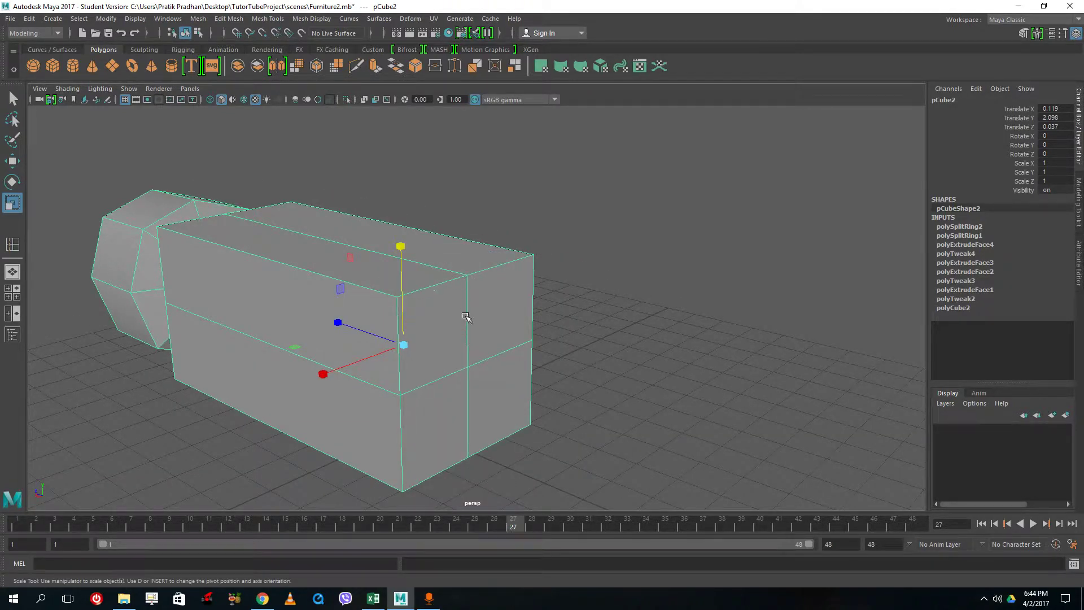
right_click_drag(447, 320, 456, 295)
left_click(449, 334)
left_click(502, 306, "shift")
left_click_drag(475, 228, 468, 285)
Step: Reselect both upper faces on the box end opposite the head and extrude them outward by about 0.727
mouse_move(497, 302)
left_mouse_down("alt")
mouse_move(546, 270)
mouse_move(500, 293)
left_mouse_up("alt")
mouse_move(503, 273)
right_mouse_down()
mouse_move(536, 257)
mouse_move(511, 248)
mouse_move(512, 276)
right_mouse_up()
left_click(518, 300)
left_click(639, 317)
left_click(509, 296)
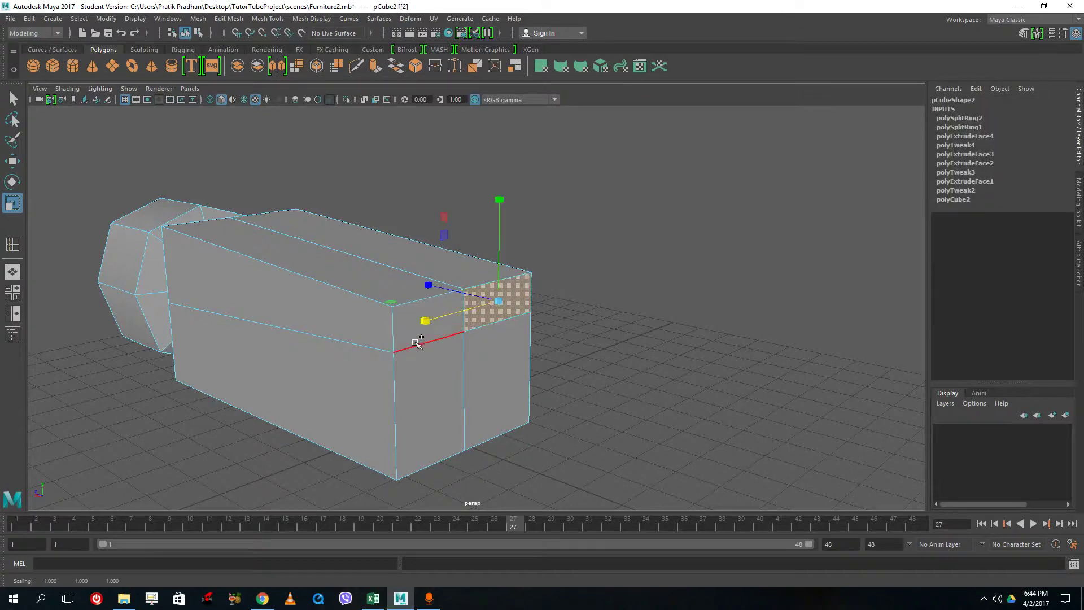
left_click(418, 321, "shift")
left_click(375, 67)
left_click_drag(468, 191, 580, 224, "alt")
left_click_drag(625, 321, 651, 328)
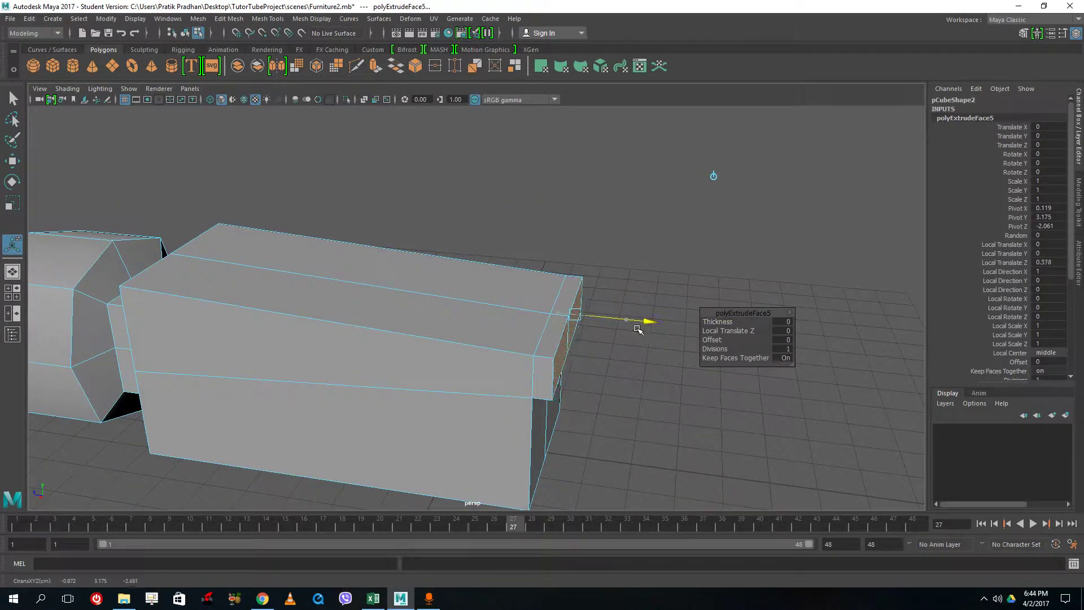
left_click(678, 416)
left_click_drag(677, 416, 506, 352, "alt")
left_click(505, 351)
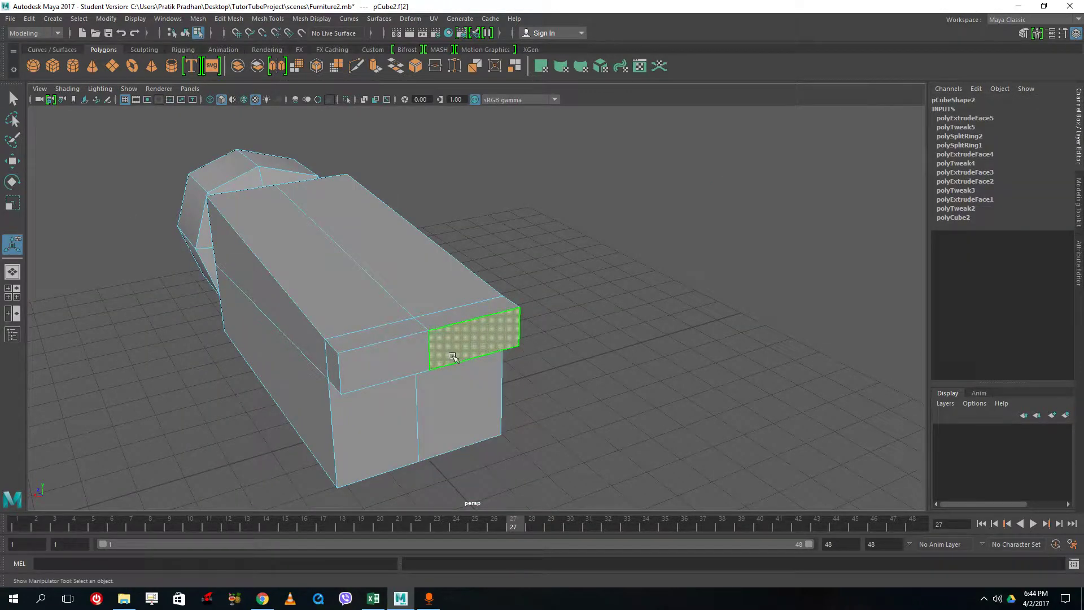
key("ctrl+z")
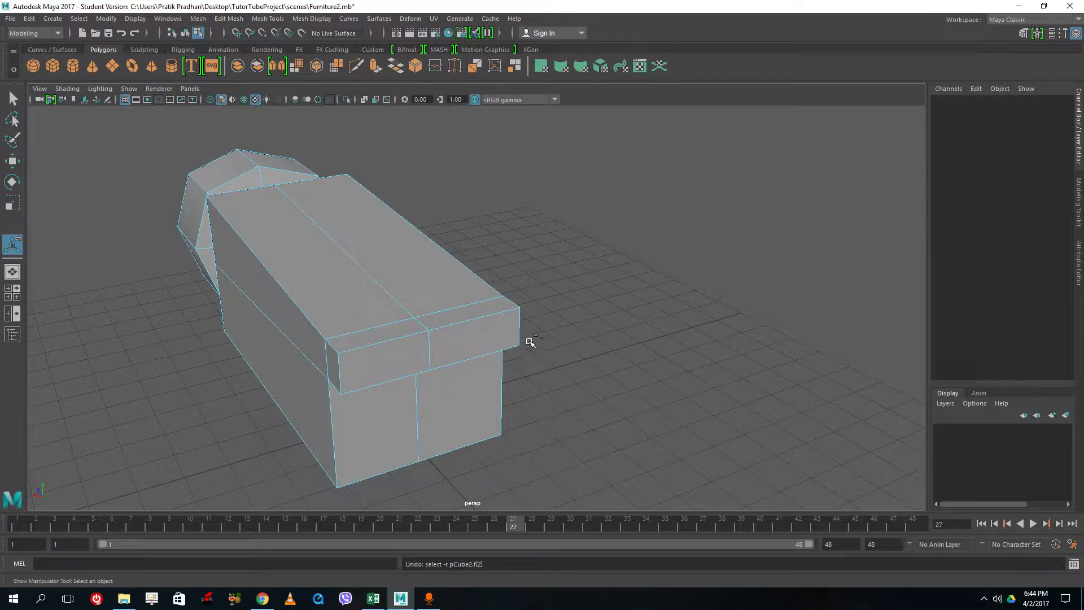
key("ctrl+z")
key("ctrl+z")
left_click_drag(497, 353, 570, 330)
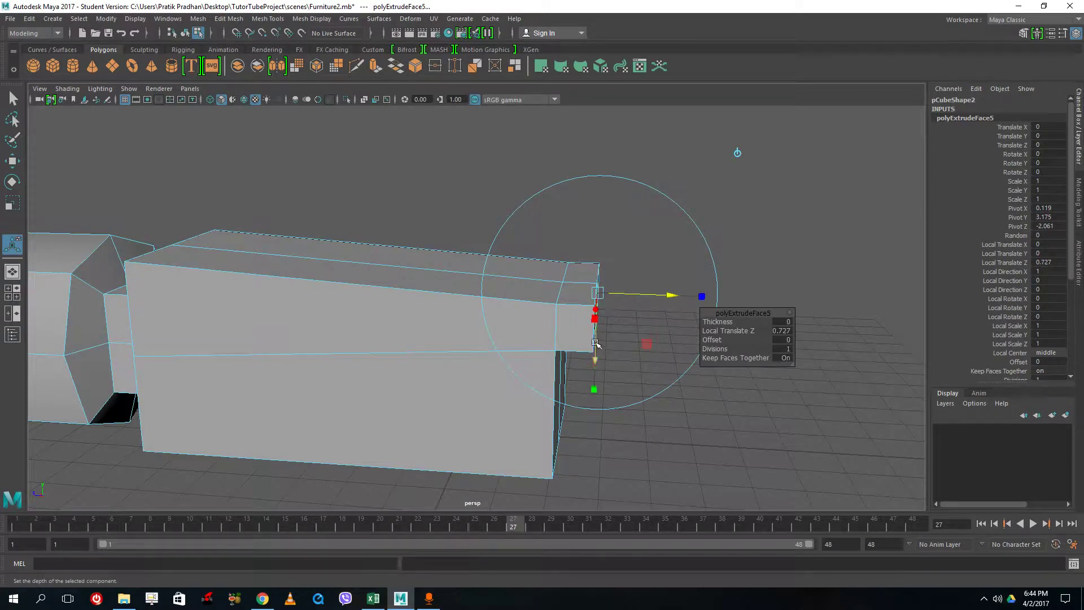
Step: Look through the Mesh and neighbouring menus for a Keep Faces Together option
left_click_drag(666, 324, 500, 322, "alt")
left_click(585, 279)
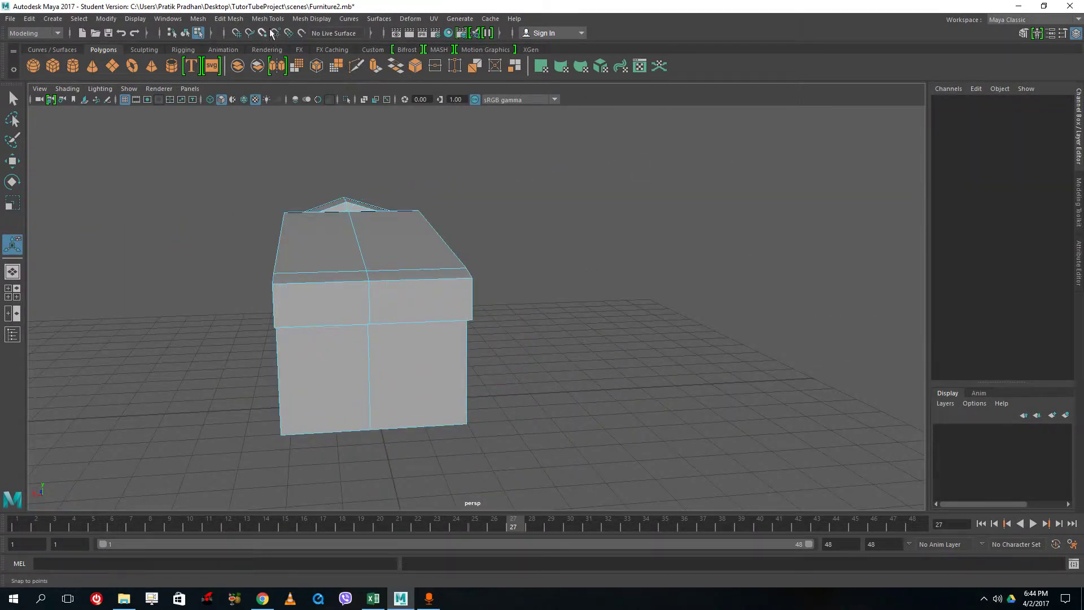
left_click(200, 20)
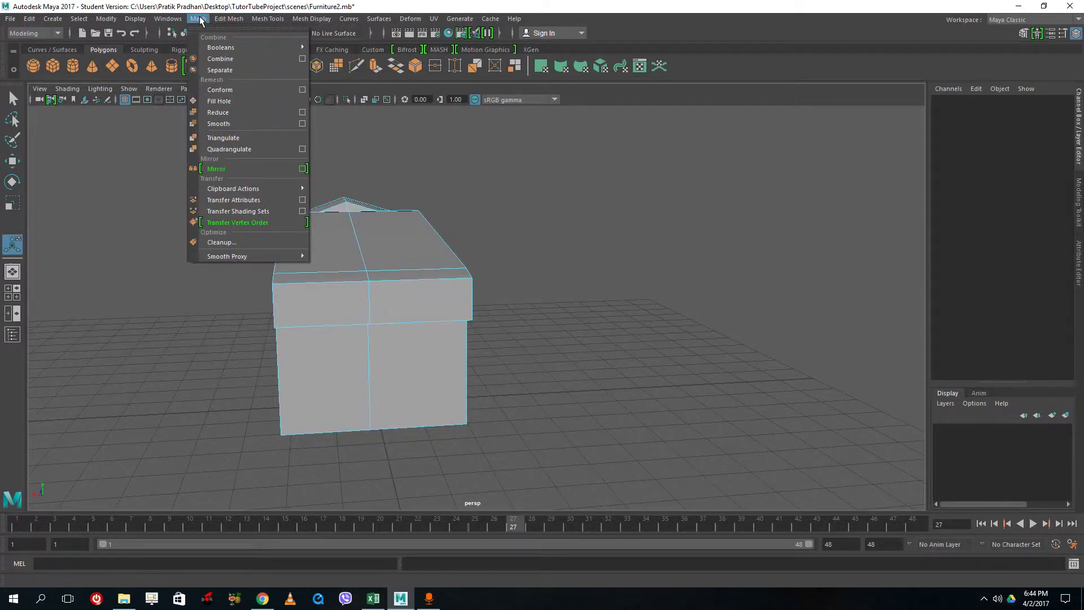
mouse_move(229, 19)
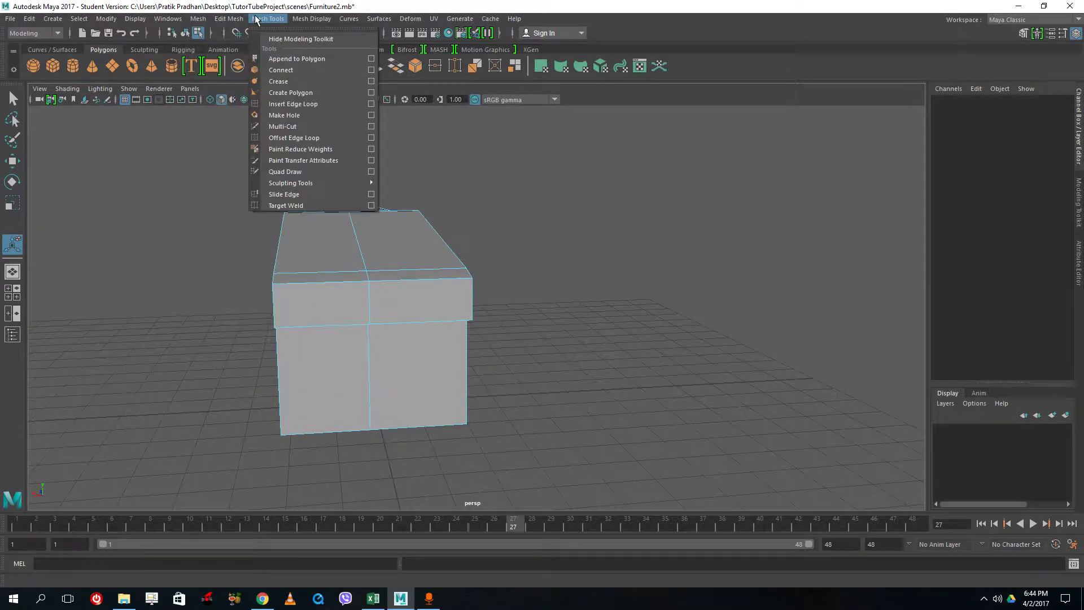
mouse_move(318, 19)
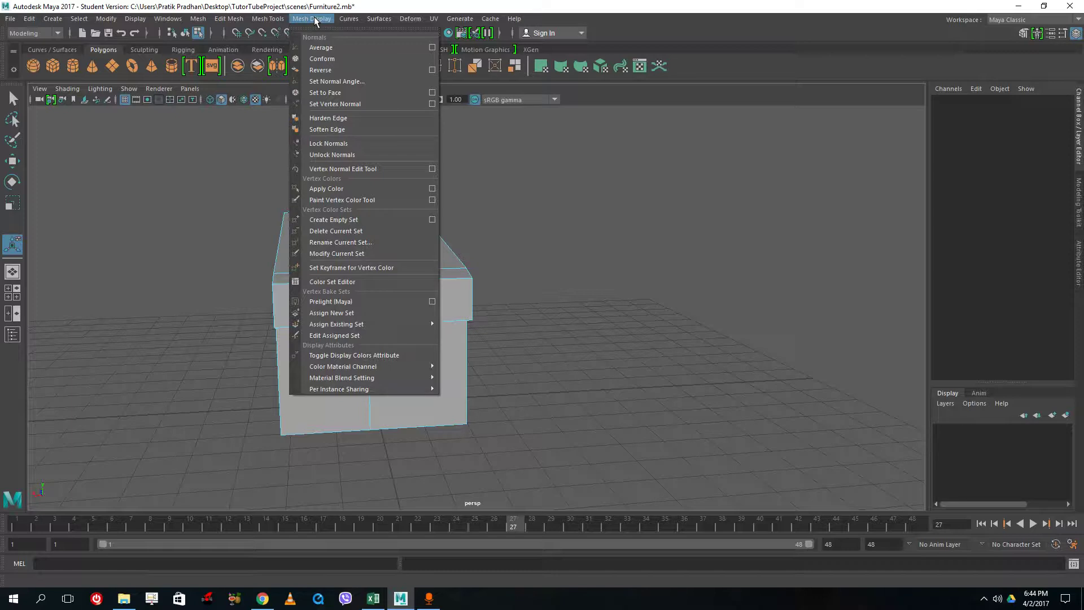
left_click(195, 113)
left_click(36, 34)
left_click(37, 47)
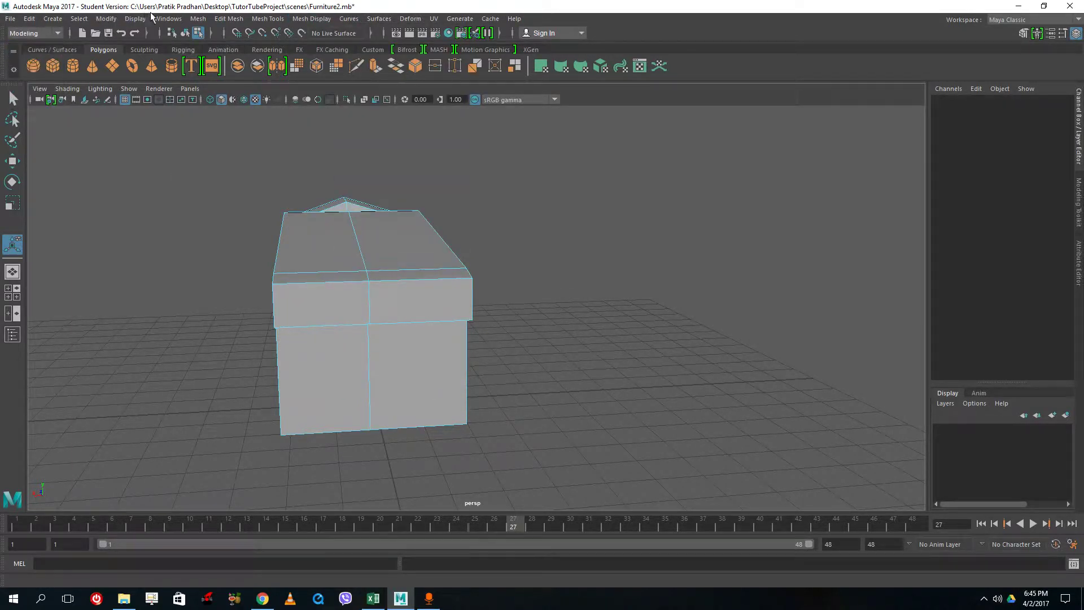
left_click(196, 20)
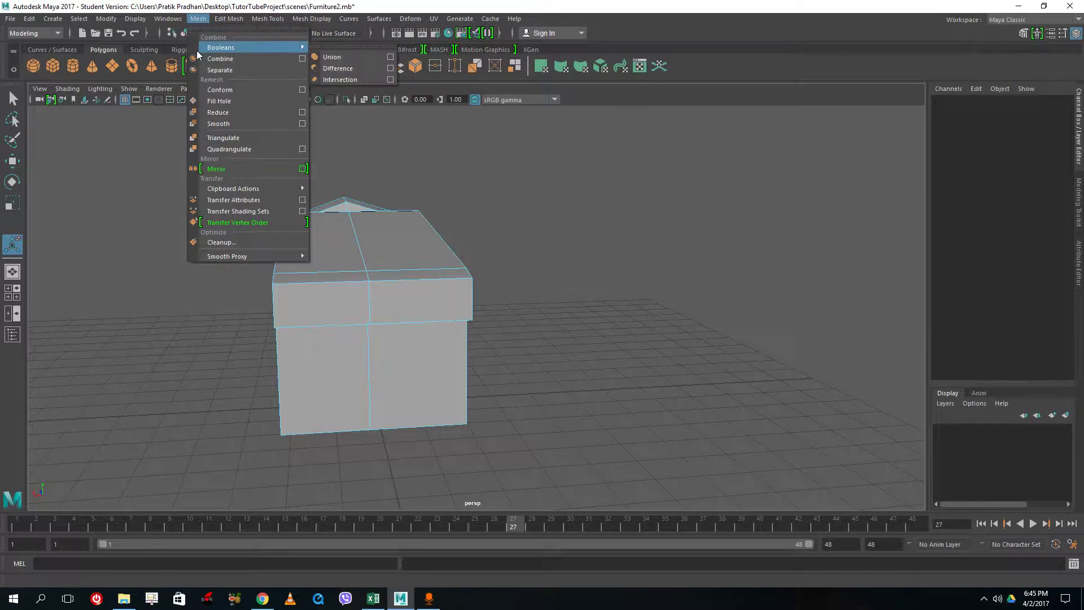
mouse_move(264, 258)
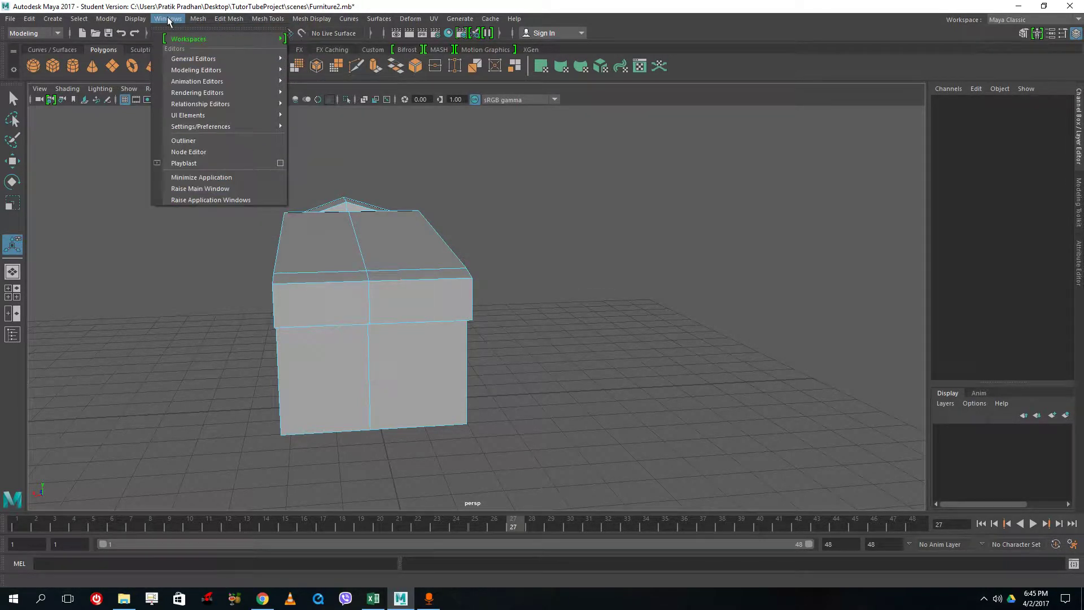
mouse_move(136, 23)
left_click(582, 202)
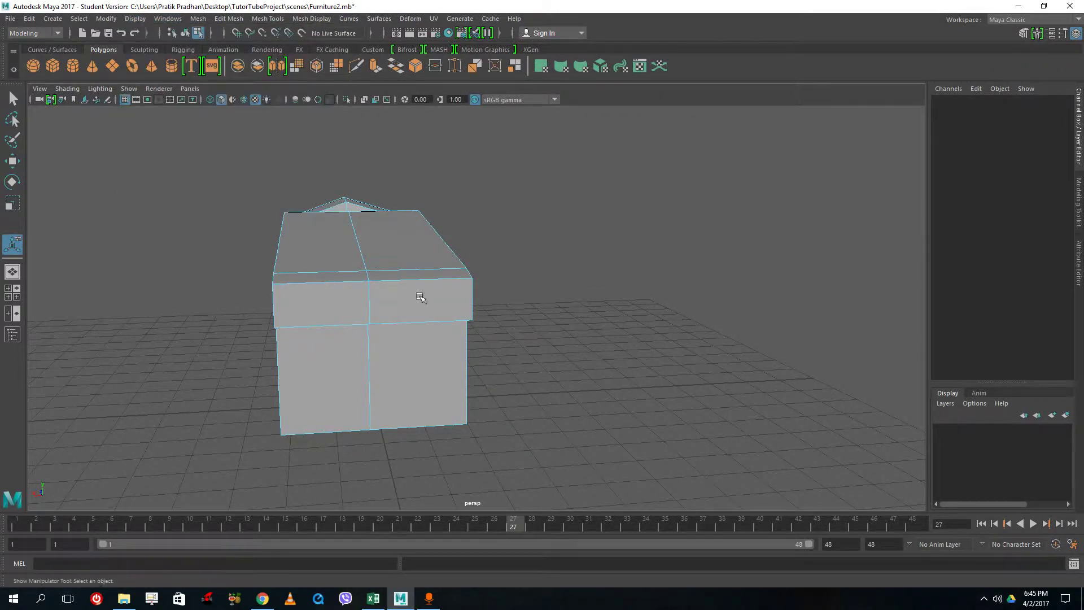
Step: Search the menu items for "keep faces together" and for "keep", and close the search window
left_click(514, 22)
left_click(539, 32)
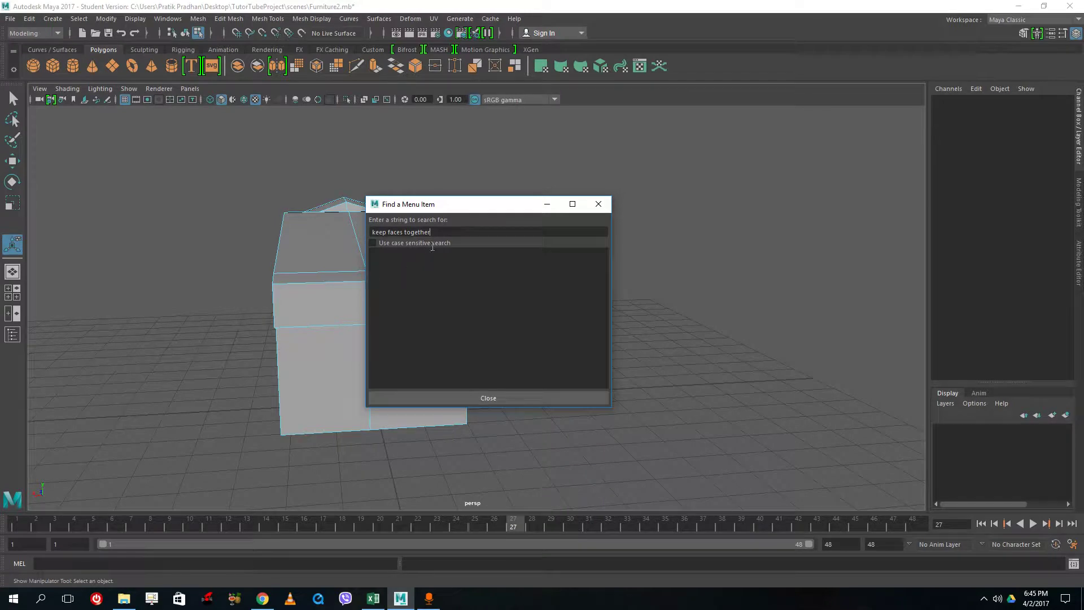
left_click_drag(401, 232, 452, 230)
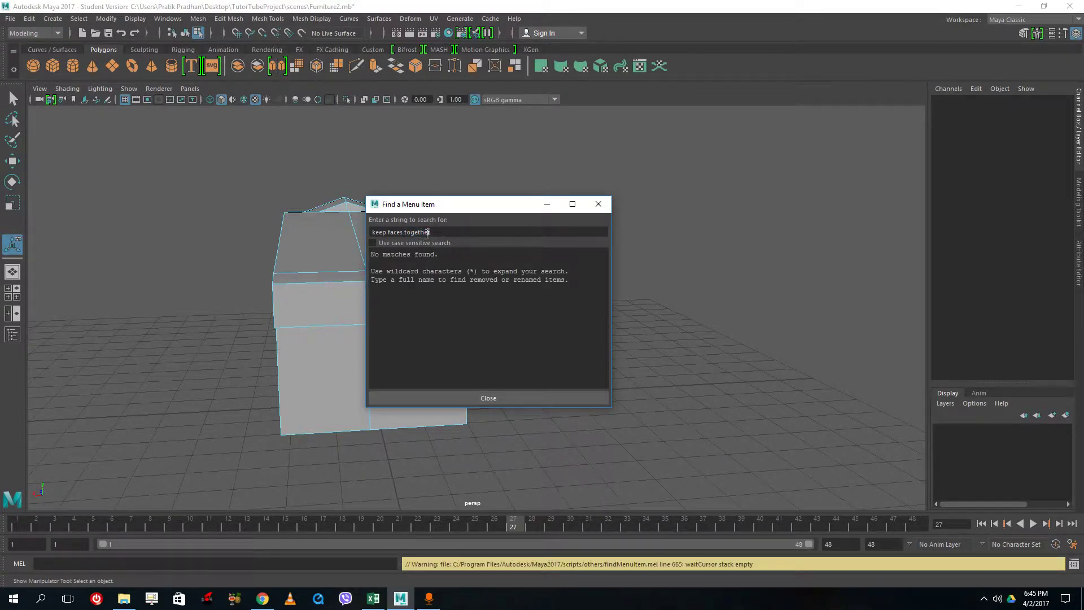
key("BackSpace")
left_click_drag(407, 232, 388, 232)
key("Return")
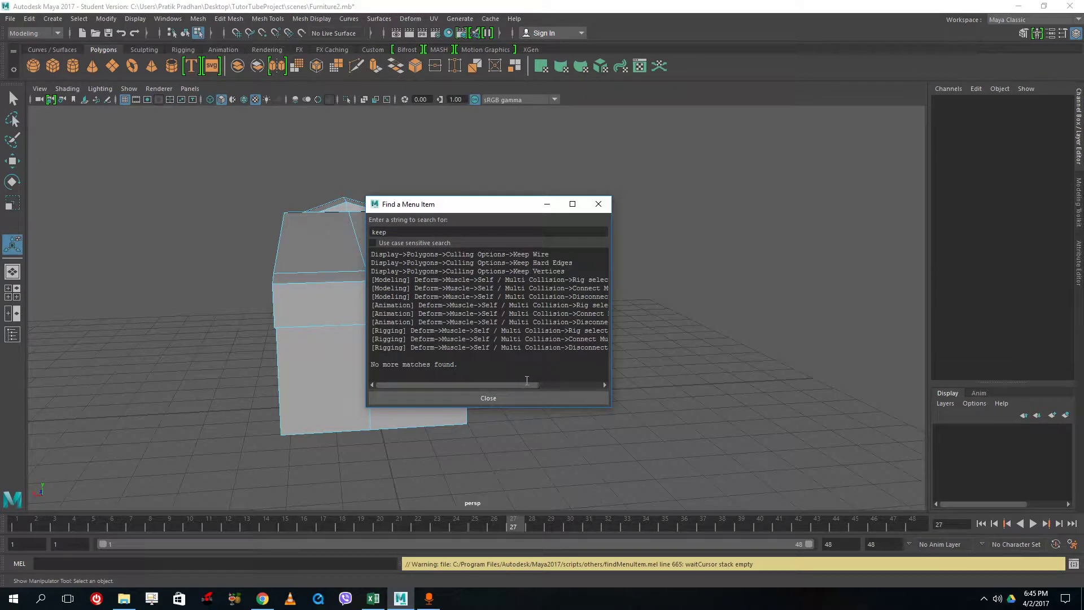
left_click_drag(449, 386, 524, 384)
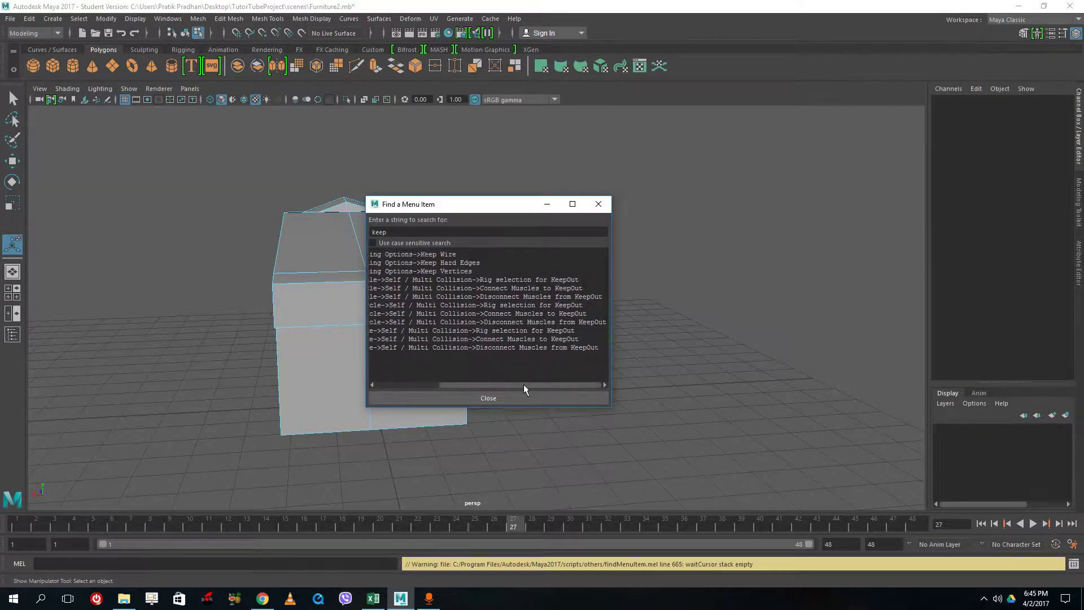
left_click(599, 205)
Step: Extrude one of the two upper end faces opposite the head on its own, outward by about 0.796
mouse_move(533, 310)
left_mouse_down("alt")
mouse_move(588, 303)
mouse_move(527, 317)
left_mouse_up("alt")
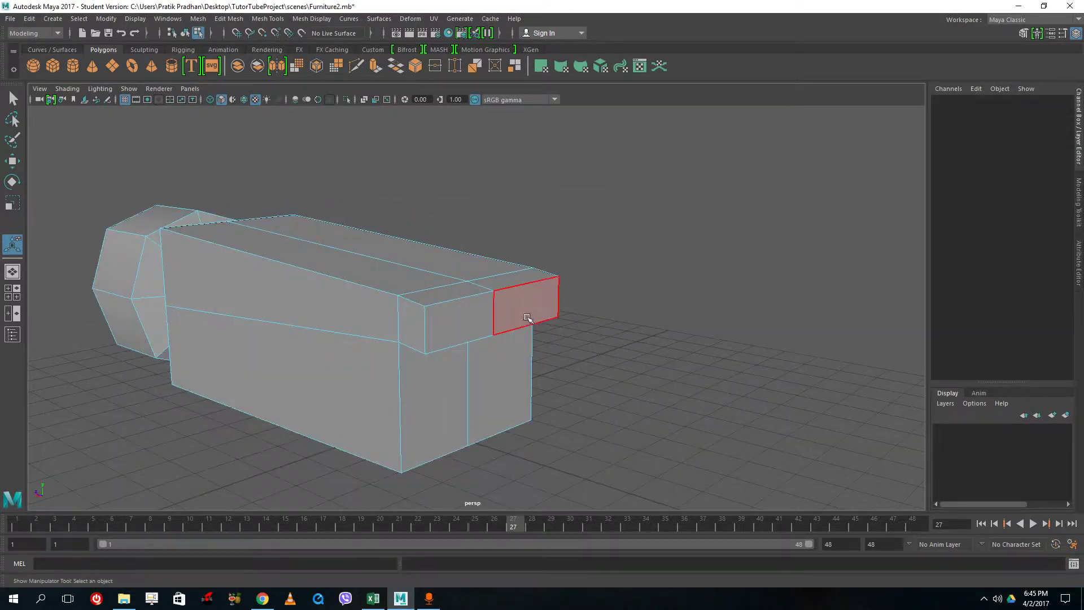
left_click(537, 306)
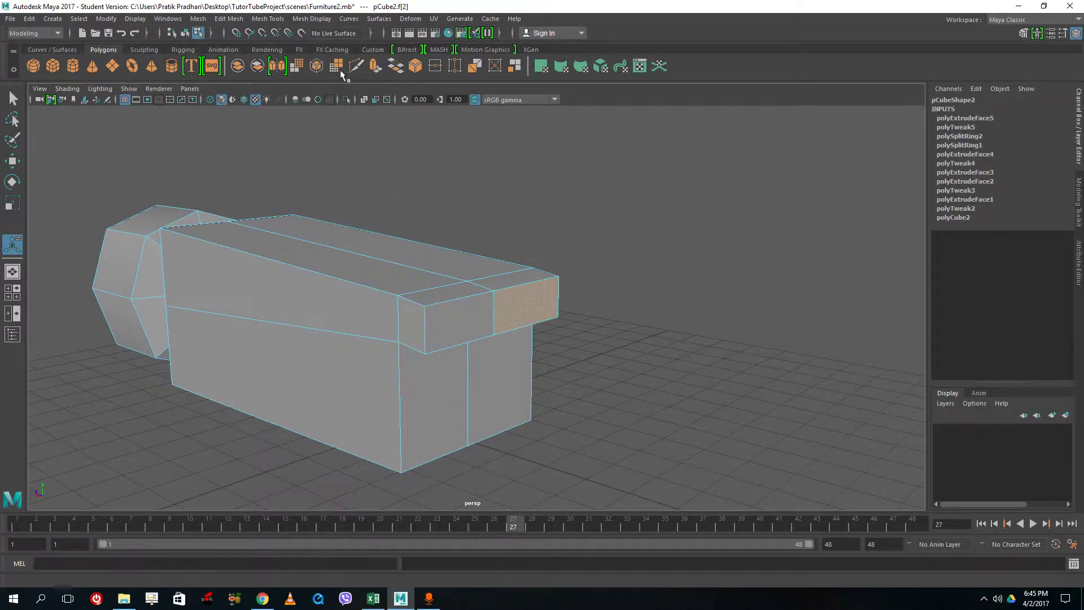
left_click(376, 66)
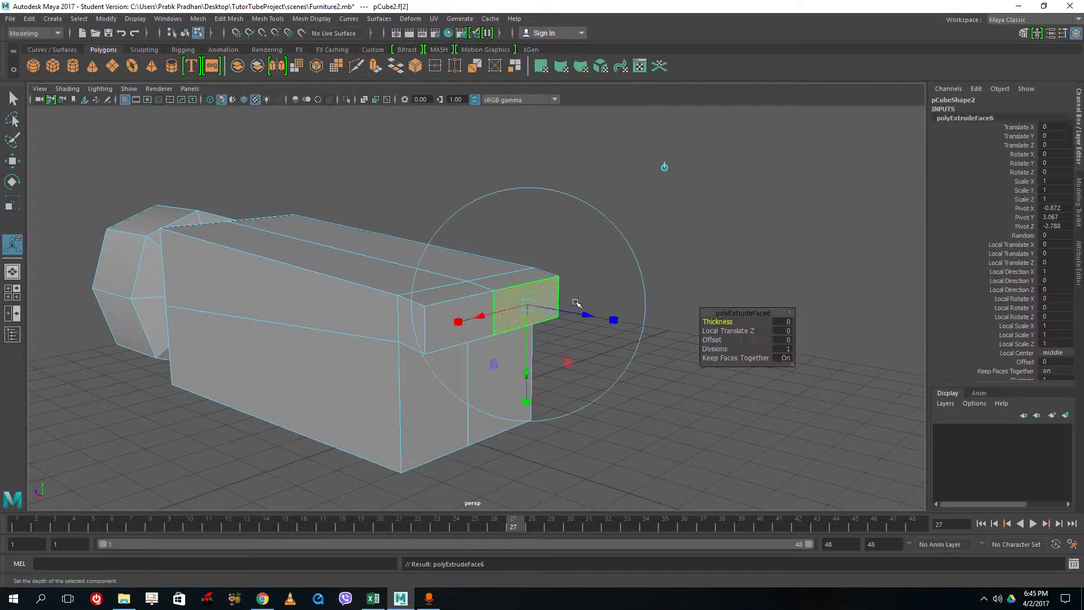
left_click_drag(603, 326, 623, 325)
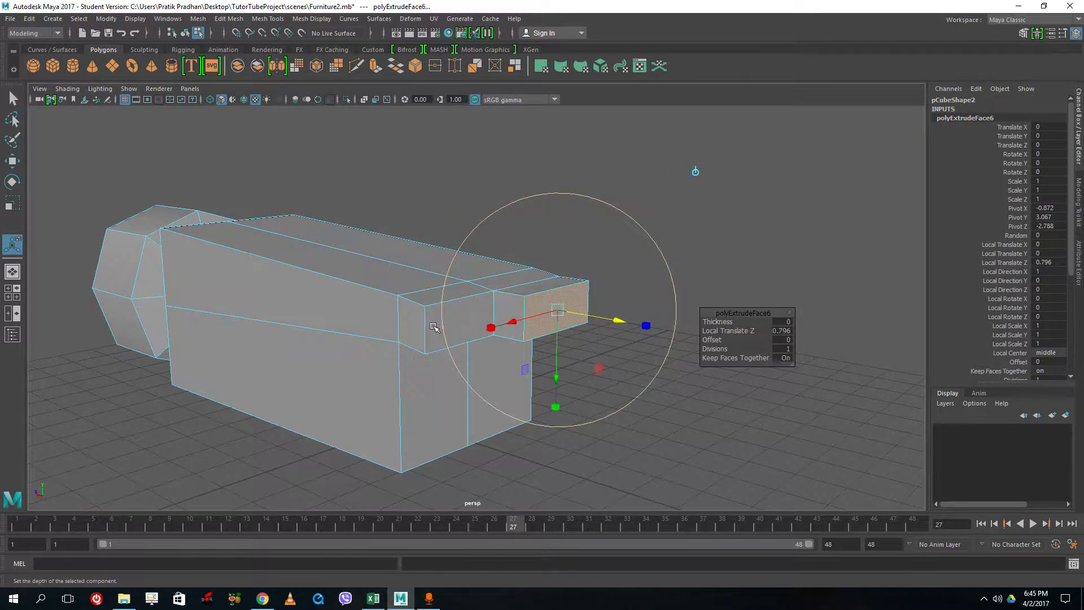
Step: Extrude the other upper end face separately, outward to roughly the same depth as its neighbour
left_click(429, 337)
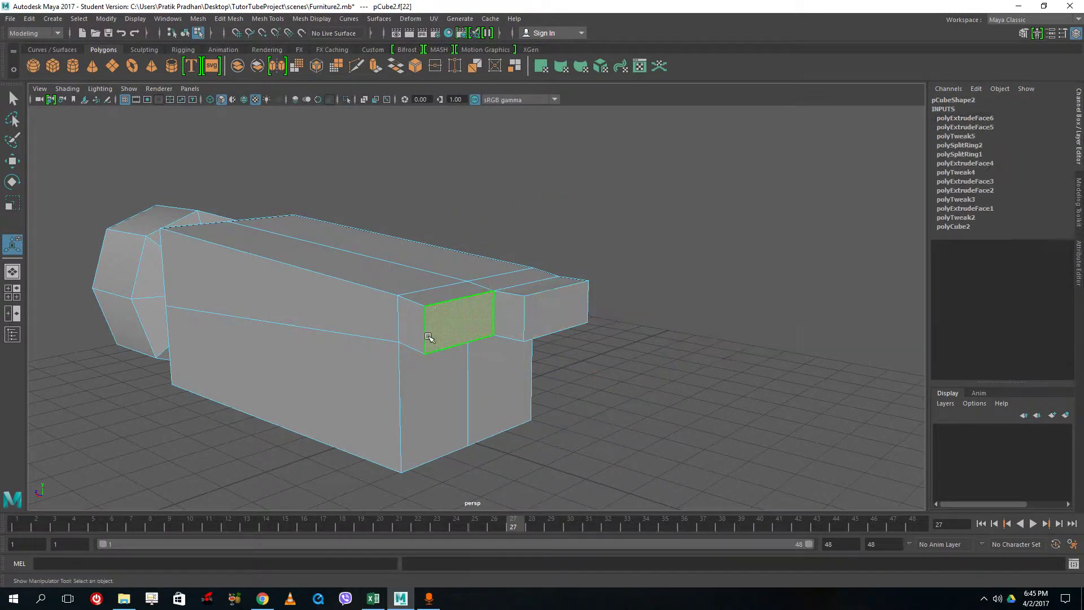
left_click(375, 66)
mouse_move(517, 344)
left_mouse_down()
mouse_move(550, 360)
mouse_move(532, 336)
left_mouse_up()
Step: Narrow the two extruded end faces horizontally one after the other to separate the prongs, and check them in smoothed preview
left_click(429, 319)
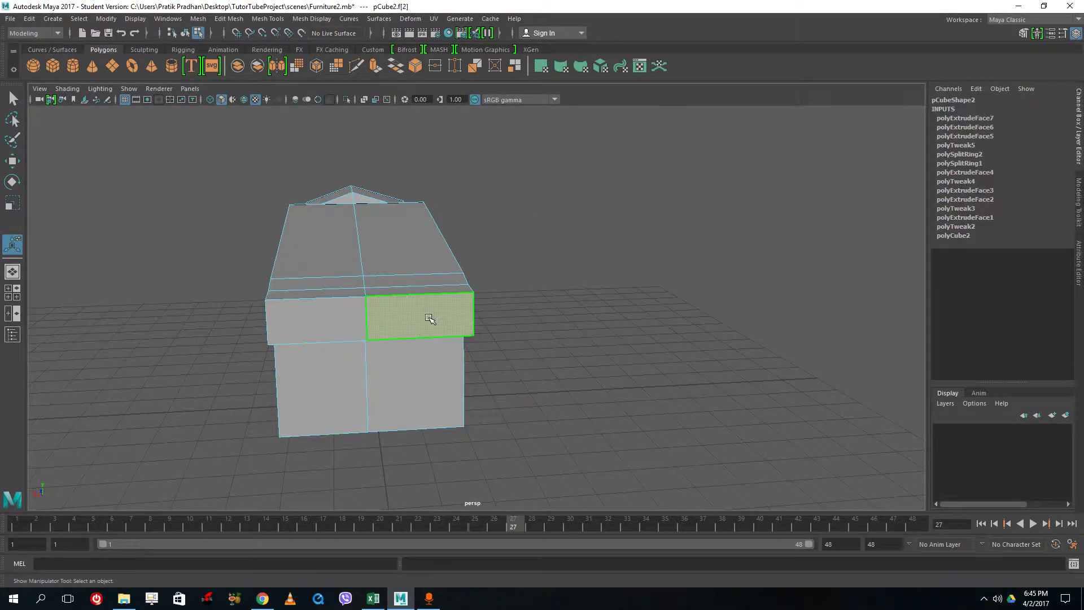
left_click(11, 204)
left_click_drag(315, 317, 360, 329)
left_click(297, 314)
left_click_drag(210, 324, 251, 330)
key("3")
left_click_drag(349, 341, 506, 342, "alt")
key("1")
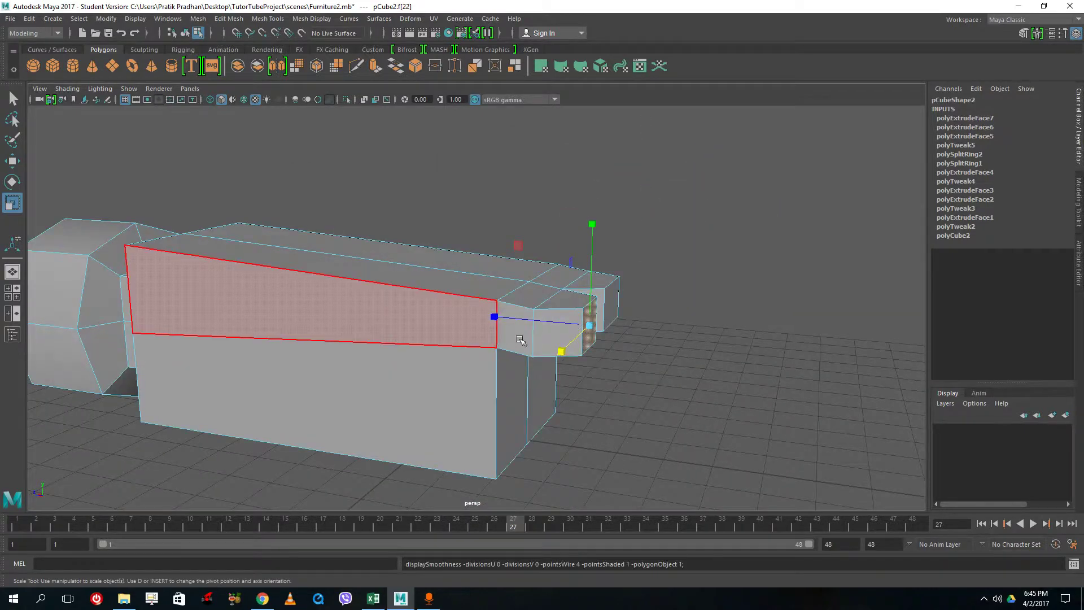
Step: Select both prong end faces and extrude them outward by about 3.58 and downward by about 2.957
left_click_drag(721, 314, 634, 310, "alt")
left_click(595, 301, "shift")
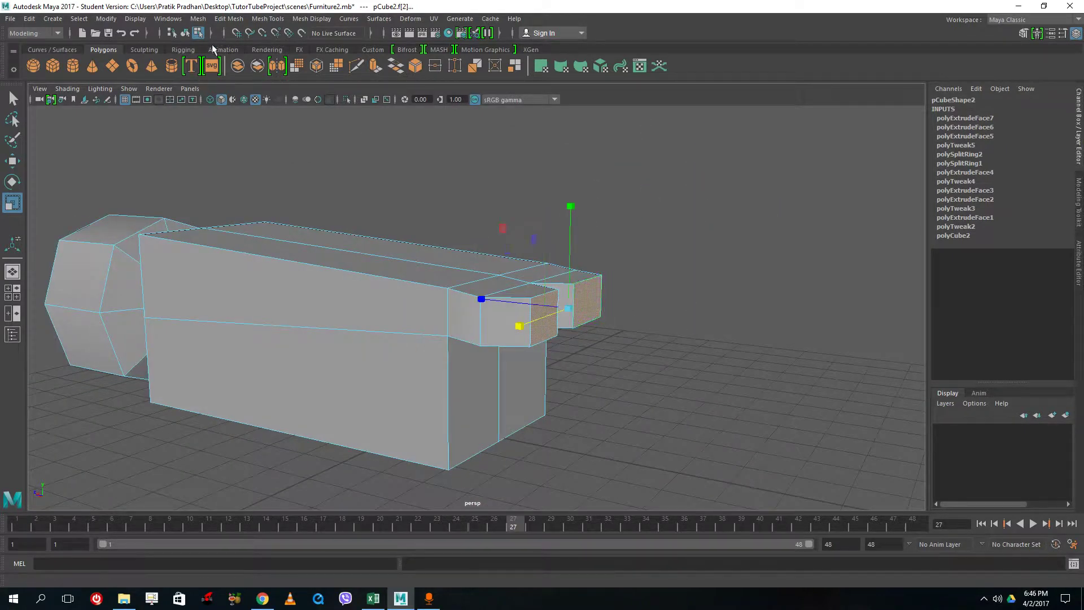
left_click(376, 66)
left_click_drag(565, 308, 613, 317, "alt")
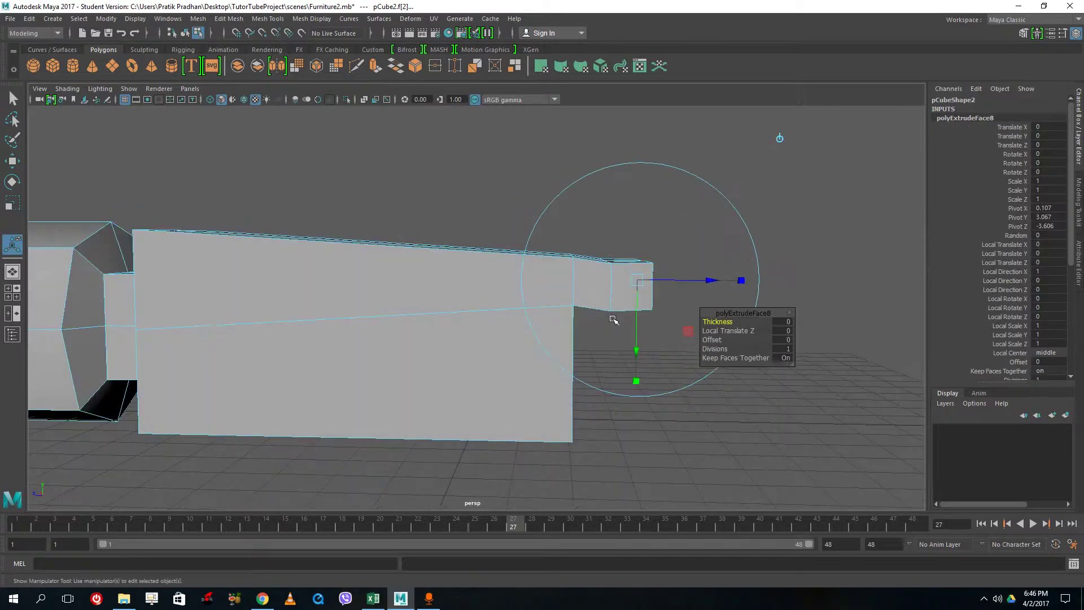
left_click_drag(666, 287, 497, 288)
Step: Select the vertices at the prongs' bend, rotate them toward the downward slope and move them slightly down
right_click_drag(487, 273, 442, 233)
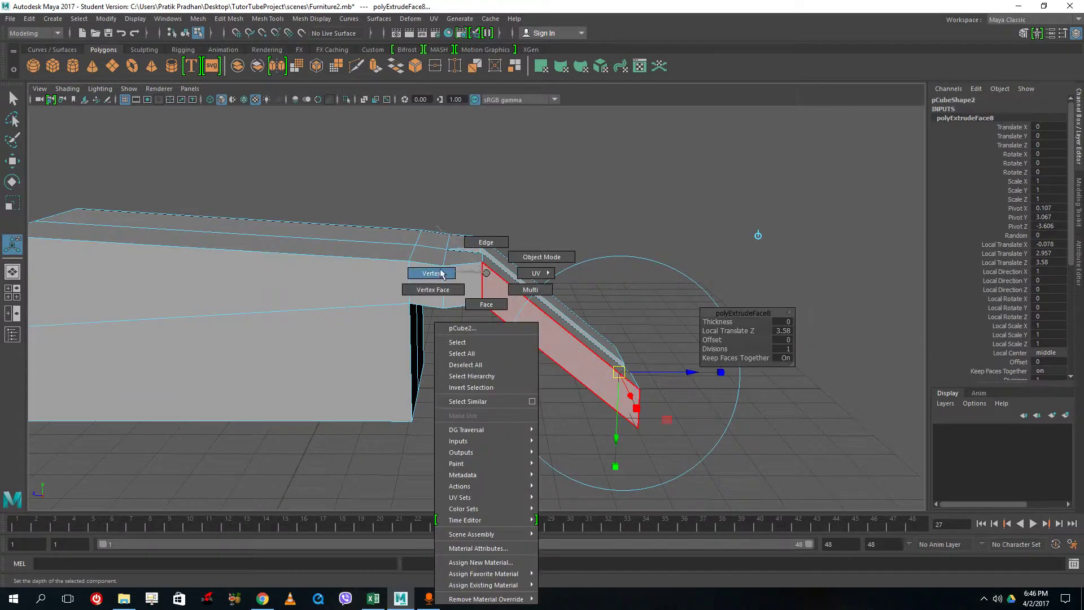
right_click_drag(442, 274, 442, 274)
left_click(11, 182)
left_click_drag(584, 244, 575, 284)
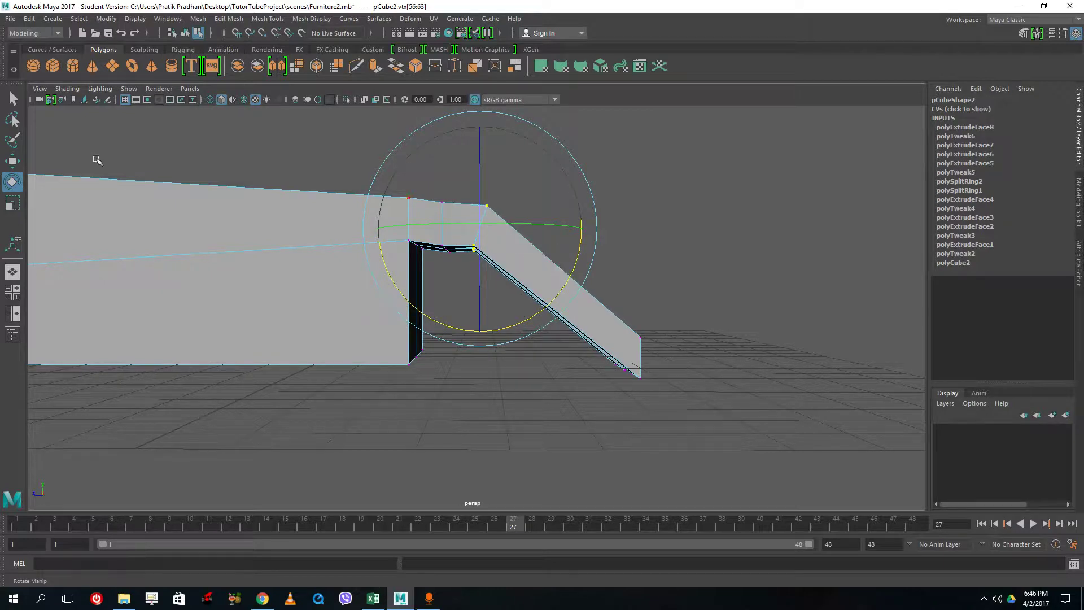
left_click(12, 161)
left_click_drag(480, 228, 475, 247)
Step: Scale the end faces of both prongs narrower horizontally so the prongs taper toward their tips
left_click_drag(573, 250, 388, 395, "alt")
right_click_drag(296, 275, 296, 308)
left_click_drag(296, 308, 371, 399, "alt")
left_click(304, 337)
left_click(12, 203)
left_click_drag(199, 342, 334, 340)
left_click(377, 342)
left_click(413, 378)
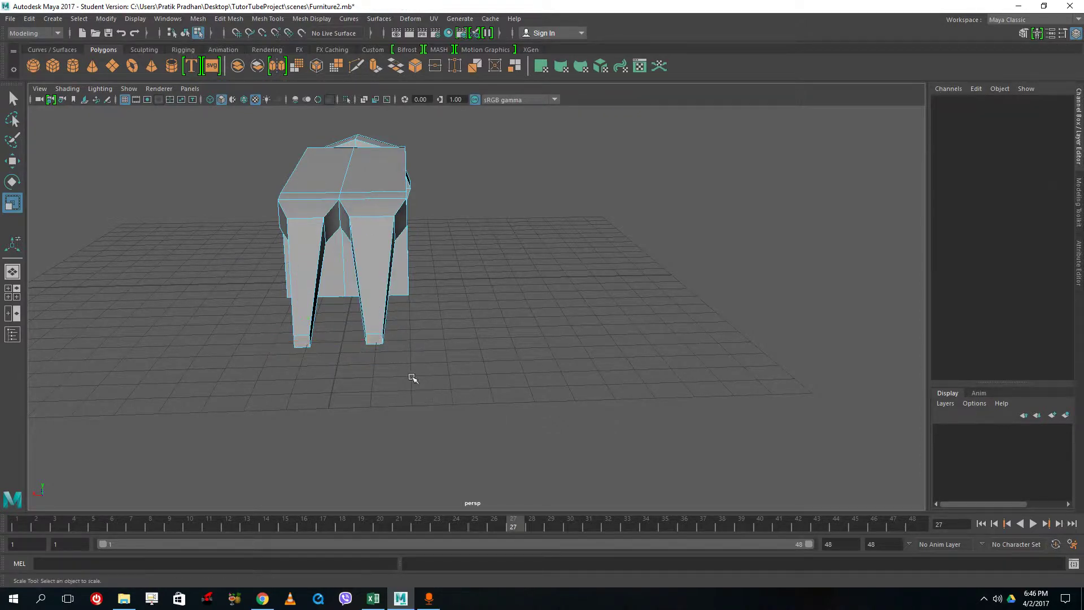
Step: Move each prong's tip face sideways toward the other along X to bring the tips closer together
left_click(367, 339)
scroll(370, 341, "up", 5)
left_click_drag(339, 354, 369, 359, "alt")
scroll(369, 359, "up", 1)
scroll(354, 356, "down", 1)
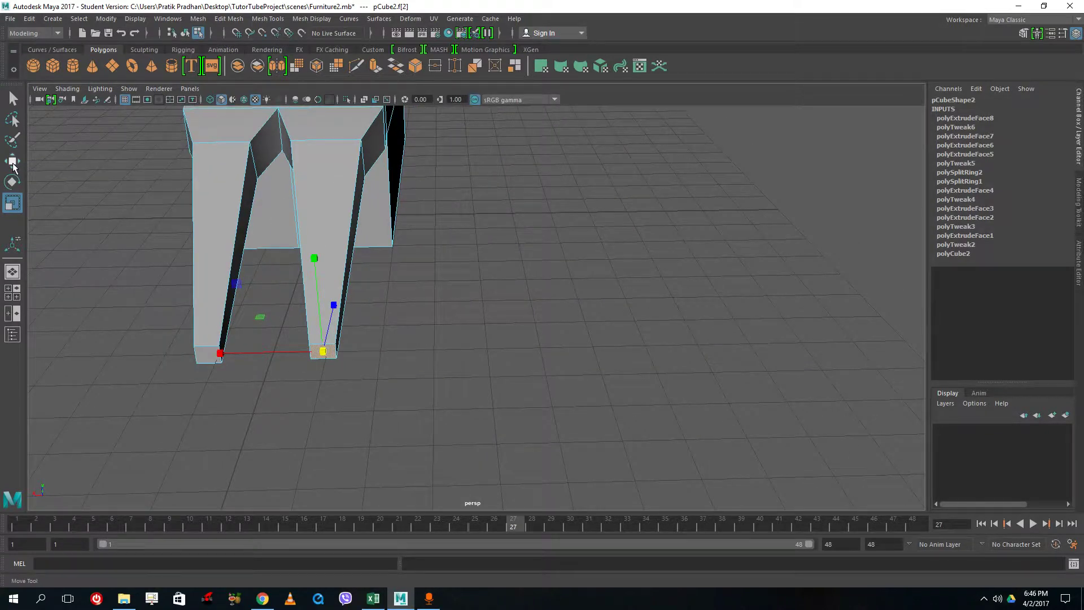
left_click(14, 166)
left_click_drag(252, 353, 224, 356)
left_click_drag(126, 329, 224, 392)
left_click_drag(113, 356, 133, 364)
Step: Check the tapered prongs from several angles in smoothed preview, ending in the unsmoothed display
left_click_drag(290, 348, 416, 318, "alt")
scroll(205, 338, "down", 3)
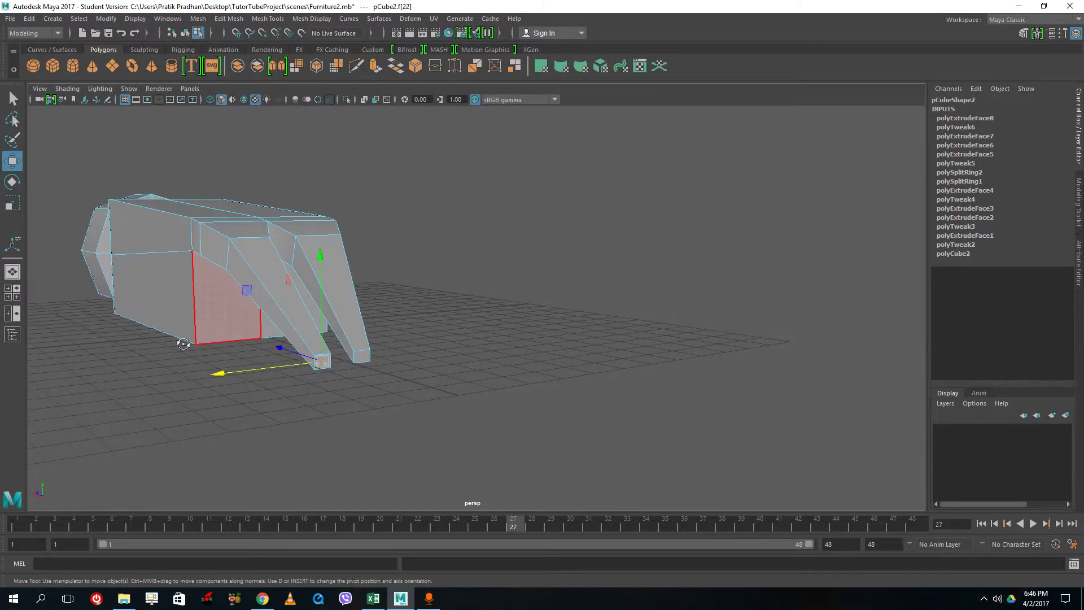
left_click_drag(205, 337, 214, 343, "alt")
key("3")
left_click_drag(547, 218, 503, 294, "alt")
key("1")
Step: Insert an edge loop across the middle of each sloping prong
right_click_drag(453, 325, 535, 258)
right_click_drag(436, 307, 511, 258)
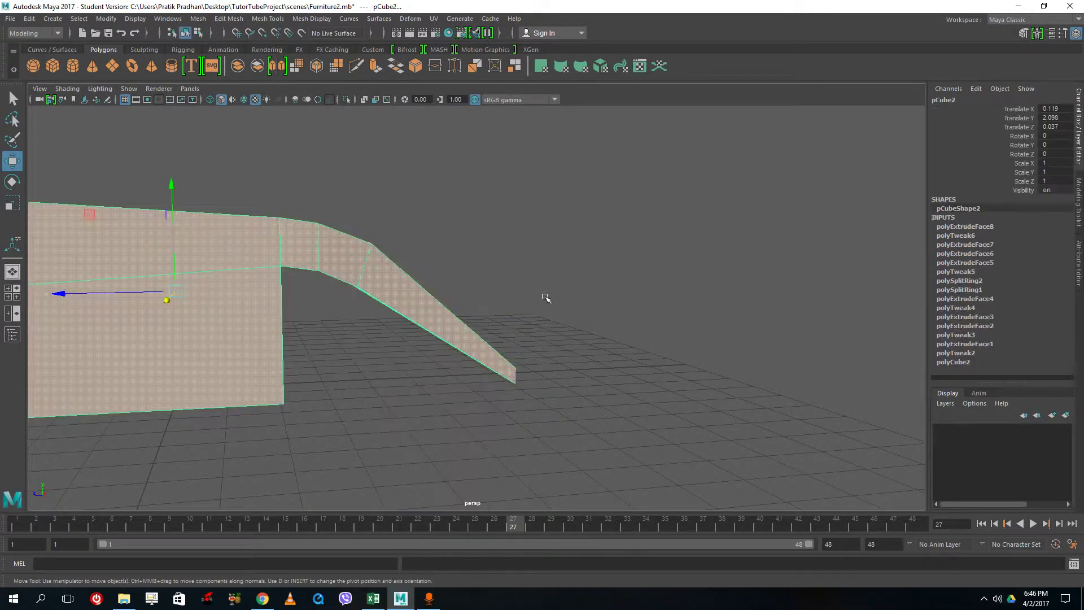
left_click_drag(546, 298, 513, 309, "alt")
right_click_drag(340, 335, 402, 276)
left_click(438, 294)
left_click_drag(439, 294, 409, 342, "alt")
left_click(371, 371)
right_click_drag(366, 321, 300, 338, "shift")
left_click(353, 341)
left_click(384, 316)
Step: Select the vertices of the edge loops midway along both prongs and move them upward to curve the prongs
left_click_drag(392, 327, 392, 273, "alt")
right_click_drag(392, 272, 397, 250)
left_click_drag(368, 335, 416, 310, "alt")
right_click_drag(413, 273, 425, 247)
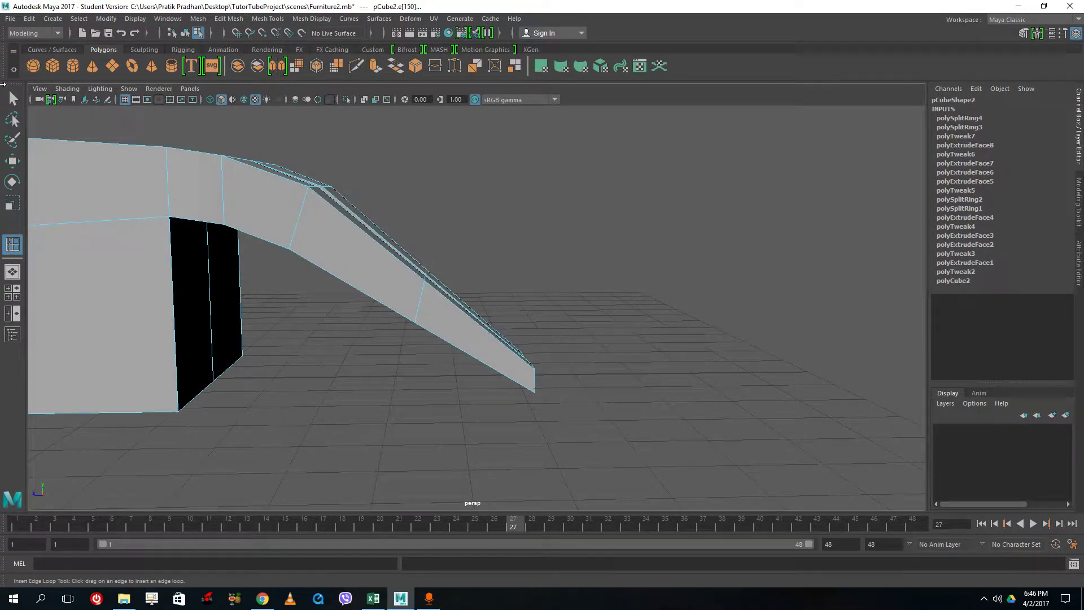
key("q")
left_click_drag(463, 360, 464, 375)
right_click_drag(450, 273, 399, 250)
left_click_drag(445, 387, 445, 386)
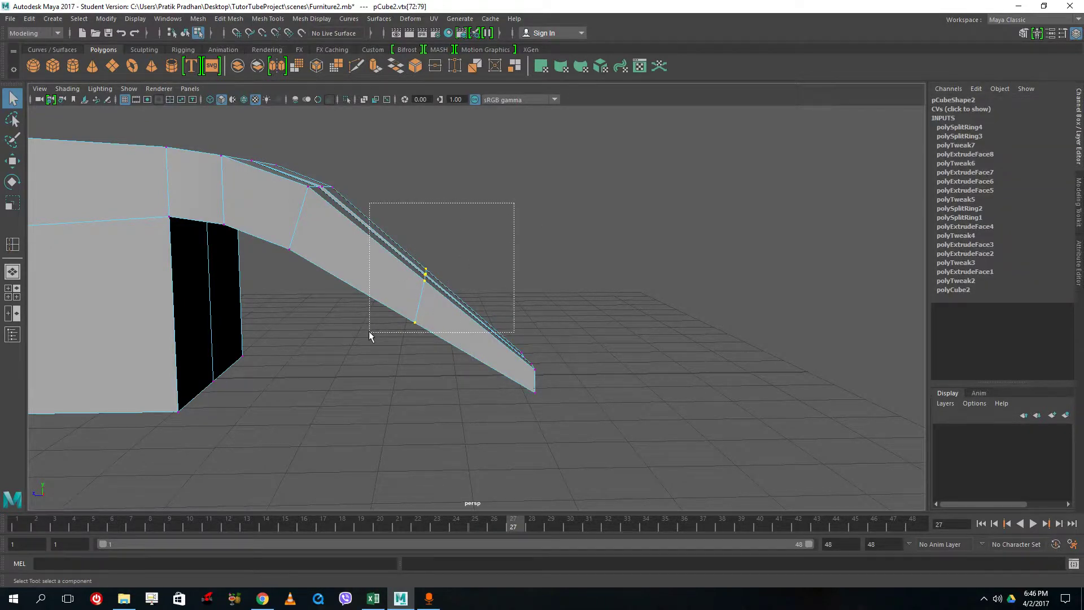
left_click(12, 163)
left_click_drag(418, 210, 338, 234)
Step: Check the whole model with its curved prongs in smoothed preview, ending in the unsmoothed display
scroll(408, 184, "down", 6)
key("3")
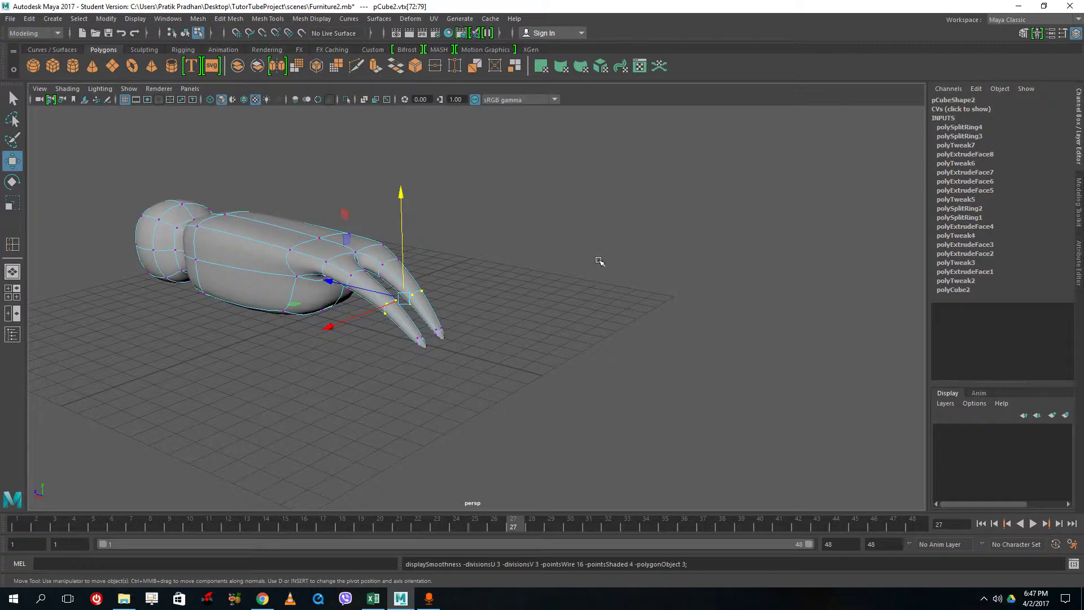
left_click(600, 261)
left_click_drag(440, 323, 468, 413, "alt")
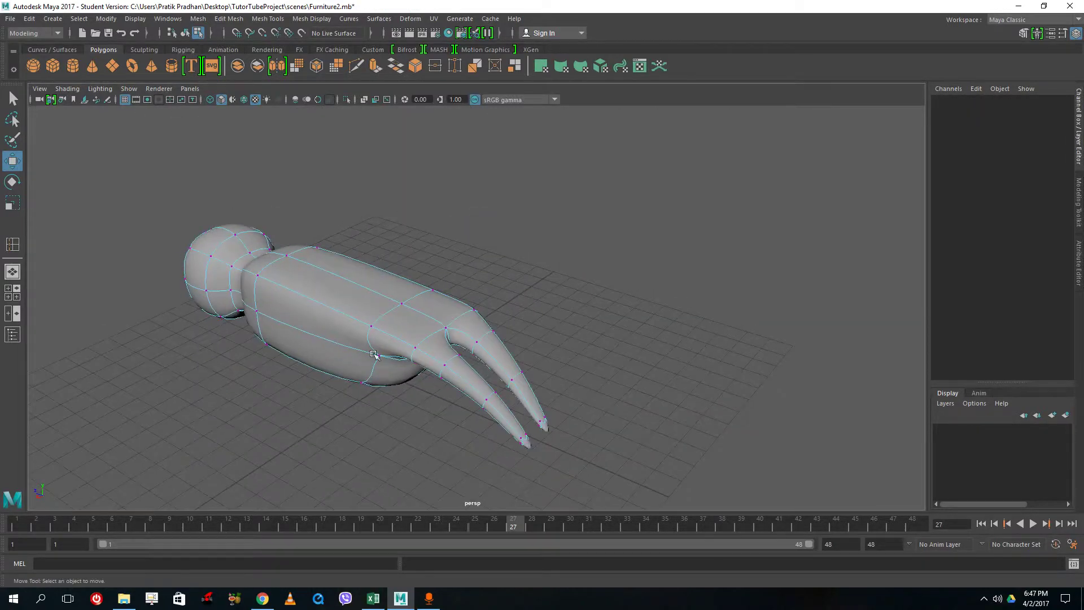
left_click(367, 322)
key("1")
Step: Insert two edge loops across the body, one near its middle and one closer to the head
left_click_drag(371, 351, 377, 309, "alt")
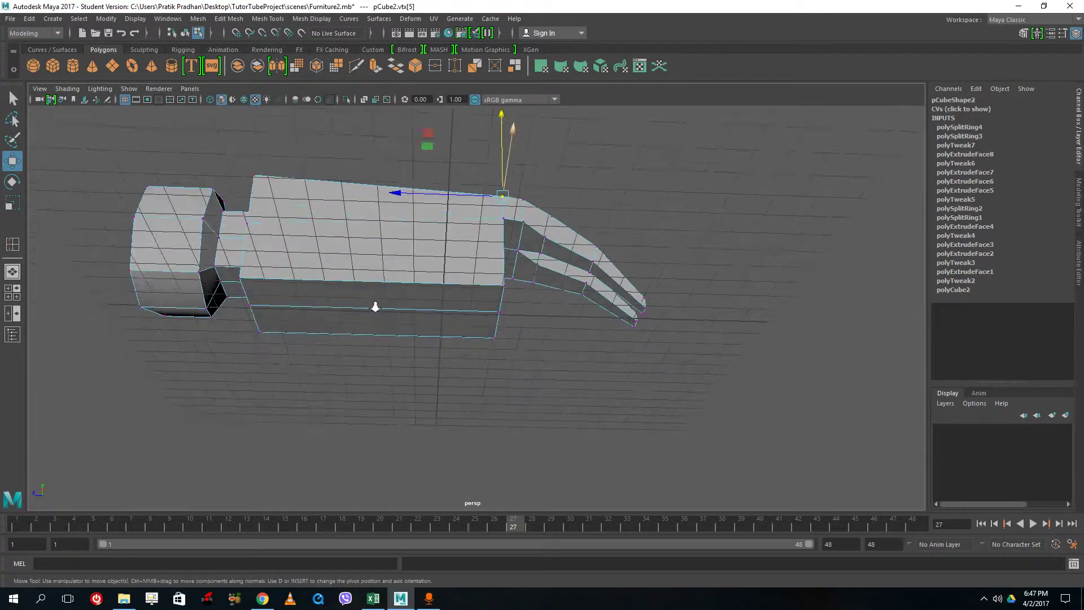
scroll(379, 305, "up", 3)
right_click_drag(389, 259, 446, 231)
right_click_drag(347, 257, 339, 282, "shift")
left_click(379, 278)
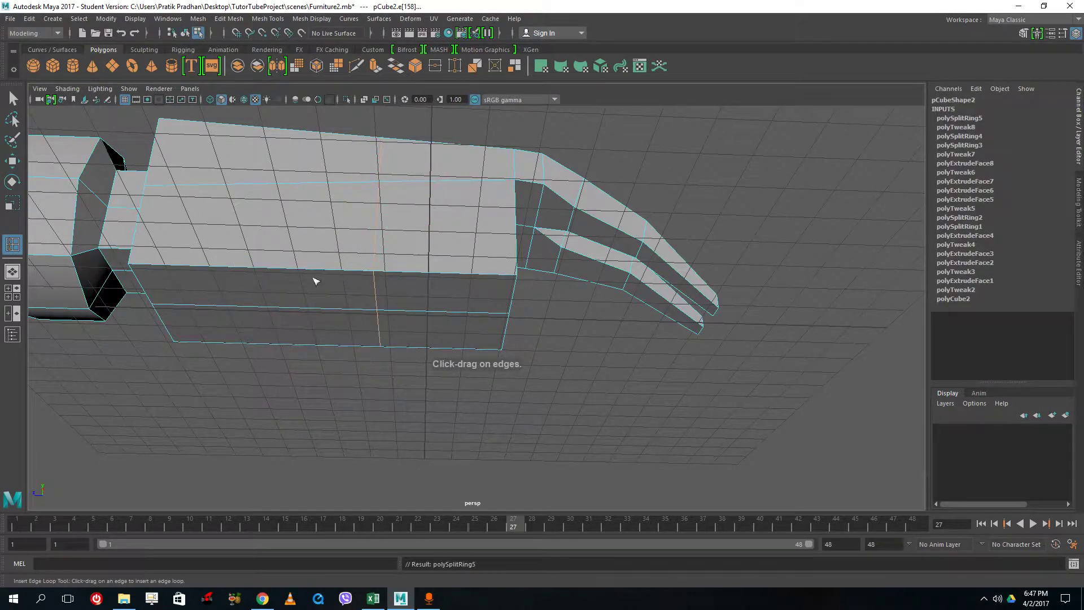
left_click(263, 272)
Step: Extrude the two underside faces between the body's middle edge loops and scale them inward into a smaller inset
left_click_drag(303, 288, 386, 249, "alt")
right_click_drag(387, 226, 414, 211)
left_click(10, 100)
left_click(471, 245)
left_click(409, 230)
left_click(380, 279, "shift")
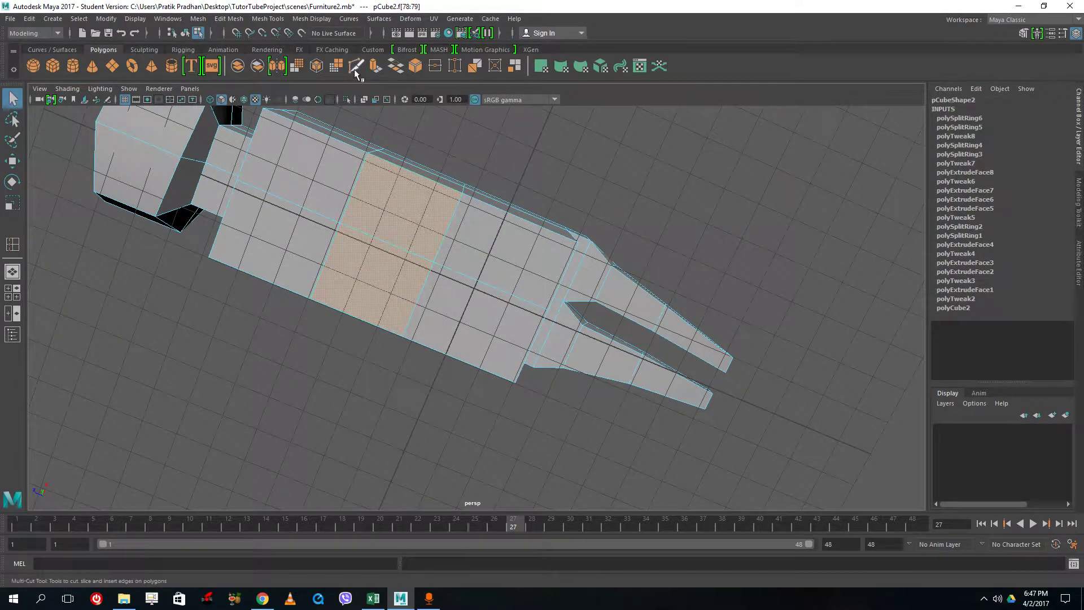
key("ctrl+e")
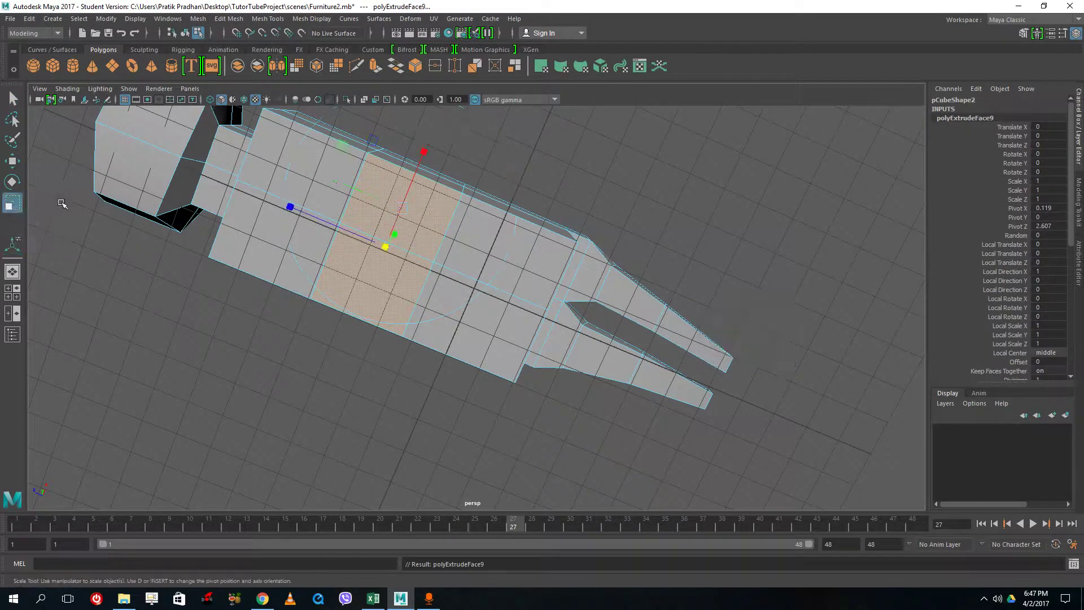
left_click_drag(384, 246, 356, 250)
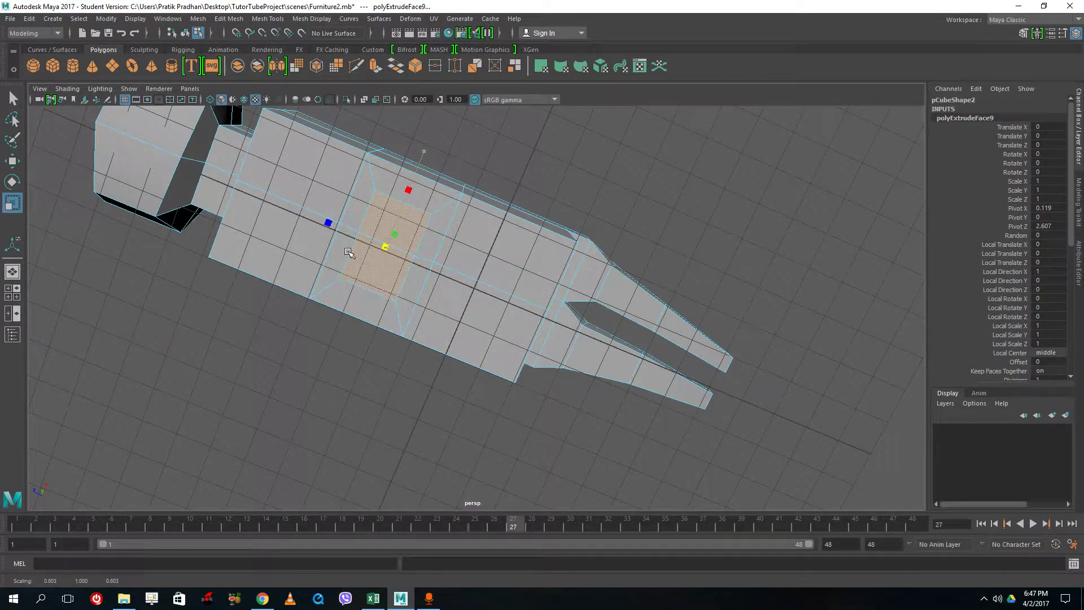
left_click_drag(497, 243, 440, 305, "alt")
left_click_drag(244, 351, 296, 354)
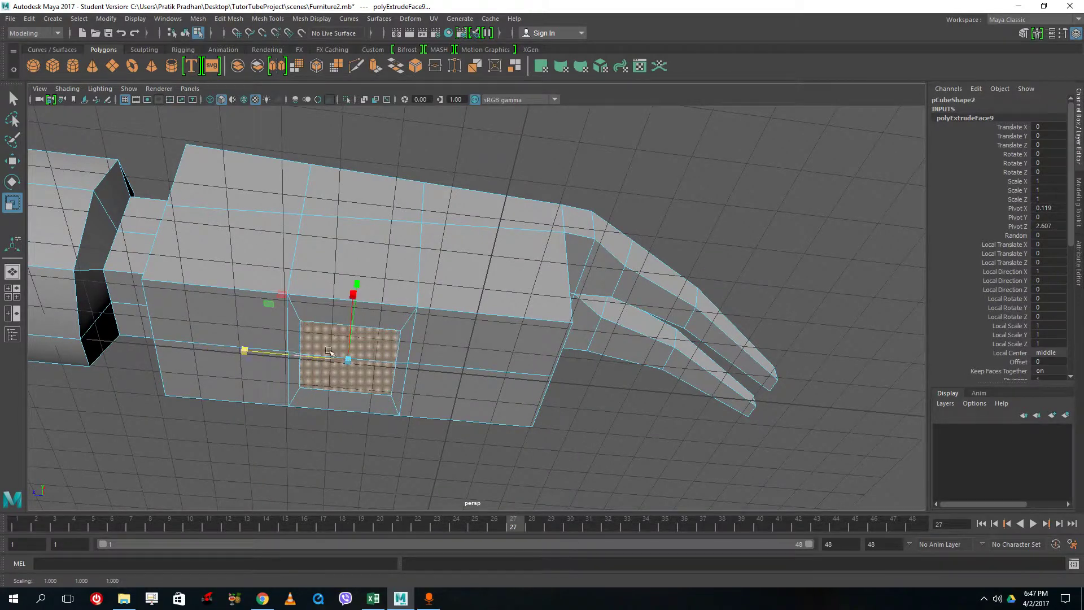
Step: Extrude the inset underside faces straight down about 11 units to form the hammer's handle
scroll(362, 344, "down", 4)
left_click_drag(451, 329, 433, 376, "alt")
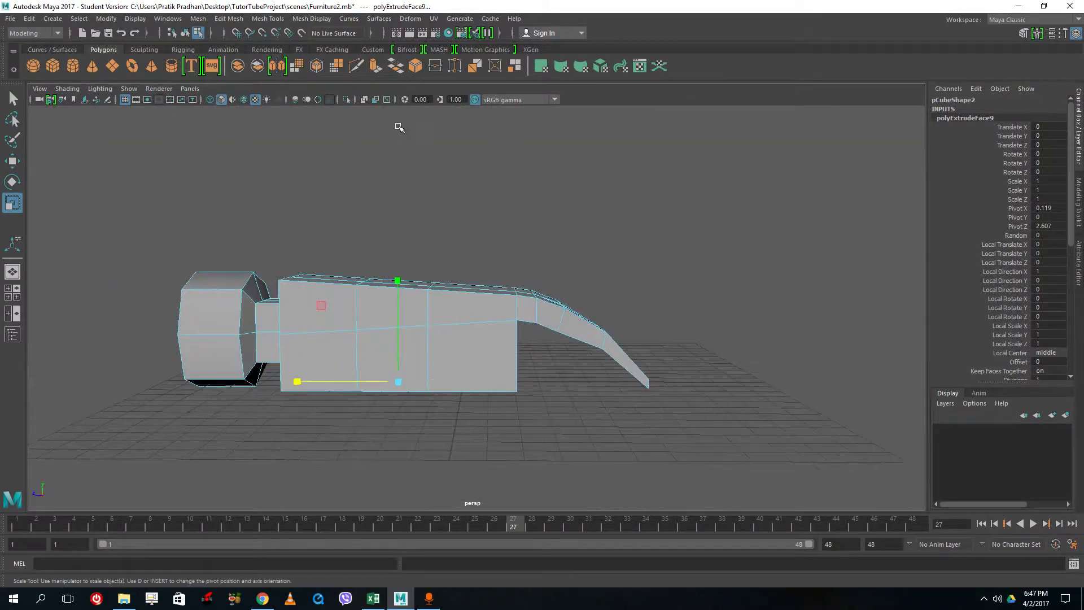
left_click(371, 67)
left_click_drag(398, 416, 384, 602)
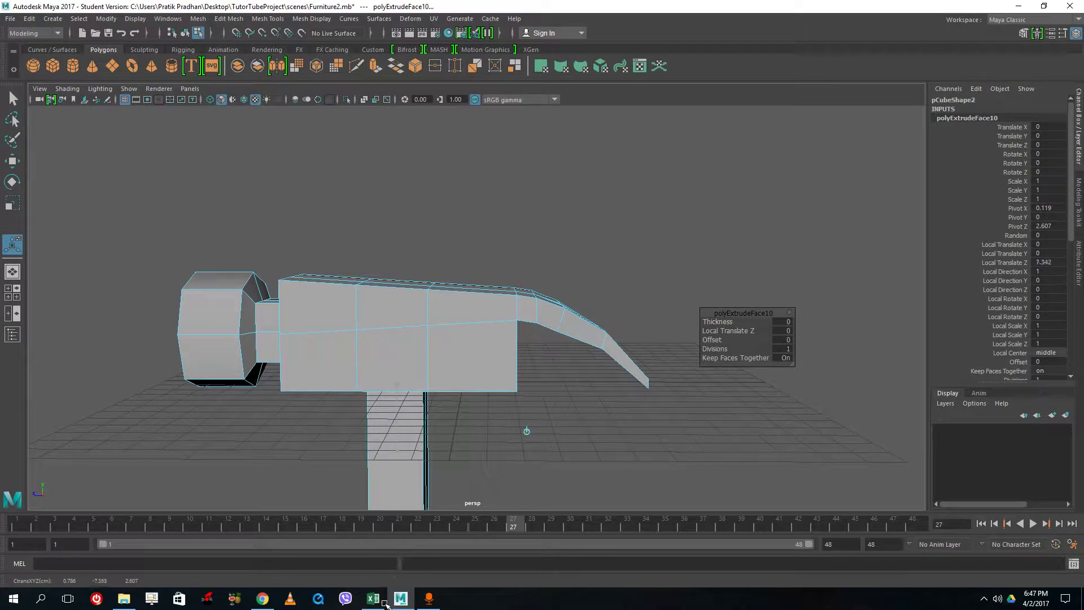
scroll(478, 377, "down", 3)
middle_click_drag(472, 253, 487, 183, "alt")
left_click_drag(454, 400, 518, 417)
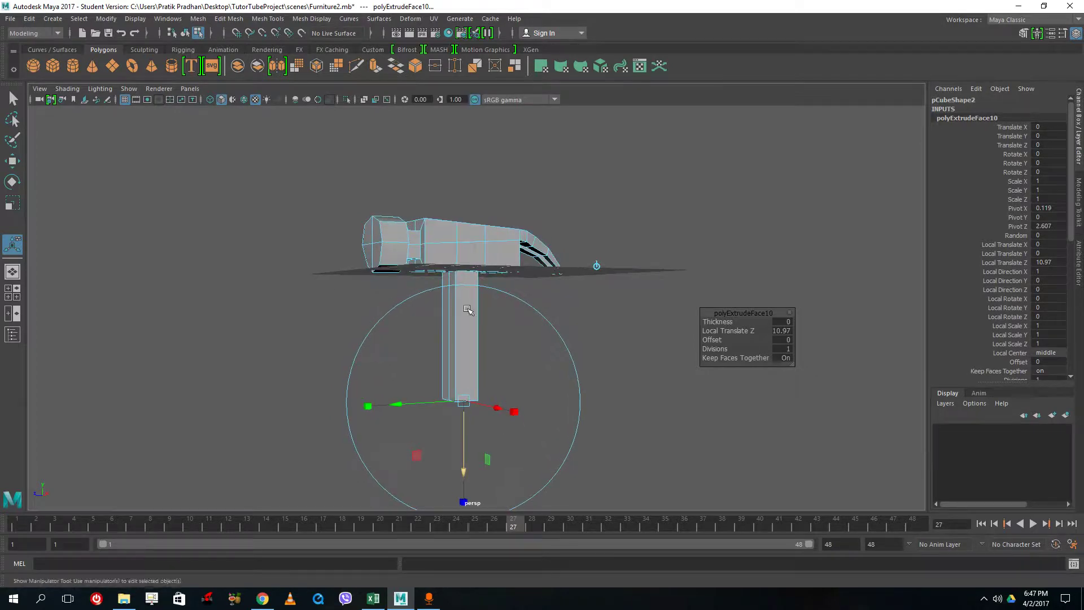
left_click_drag(440, 253, 435, 244, "alt")
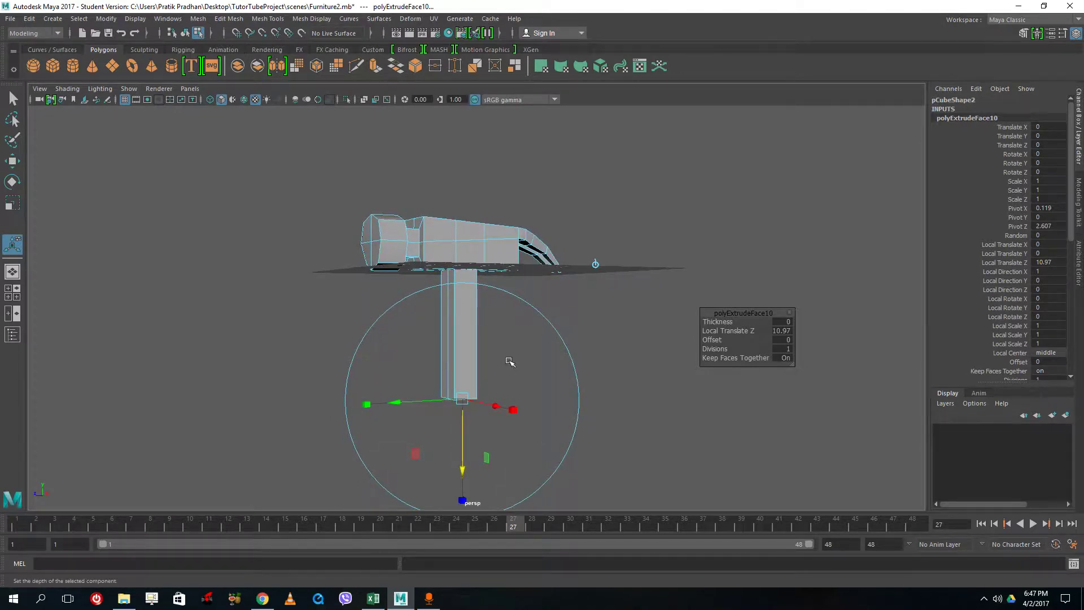
left_click_drag(555, 330, 583, 335)
left_click_drag(464, 449, 464, 439)
Step: Check the hammer and its handle in smoothed preview, ending in the unsmoothed display
right_click_drag(445, 265, 495, 250)
left_click(684, 327)
left_click(451, 265)
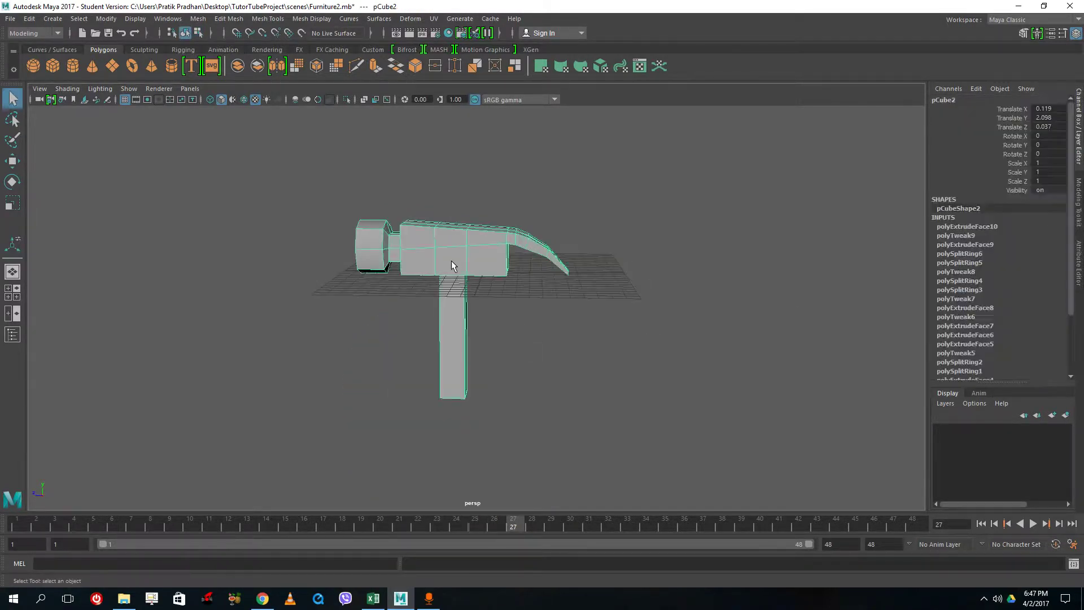
key("3")
scroll(474, 269, "up", 6)
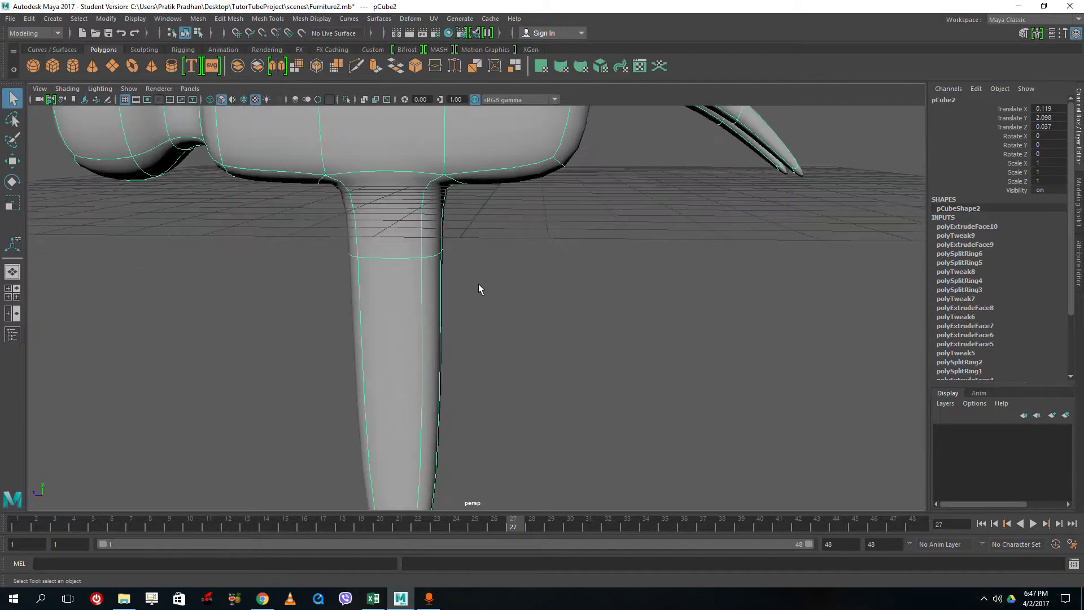
scroll(479, 284, "down", 6)
key("1")
Step: Select edges on the hammer mesh and adjust them with the Scale tool
scroll(478, 251, "up", 3)
left_click_drag(457, 280, 387, 379, "alt")
left_click_drag(484, 360, 605, 377, "alt")
right_click_drag(604, 375, 543, 275)
left_click_drag(598, 321, 601, 374, "alt")
right_click_drag(598, 375, 599, 243)
left_click(593, 379)
left_click(13, 204)
left_click_drag(692, 382, 551, 283)
Step: Show the hammer smoothed and insert edge loops close to the front and back rims of the head
right_click_drag(574, 285, 634, 256)
key("3")
left_click_drag(536, 333, 554, 308, "alt")
right_click_drag(554, 307, 576, 293, "alt")
left_click_drag(576, 293, 614, 263, "alt")
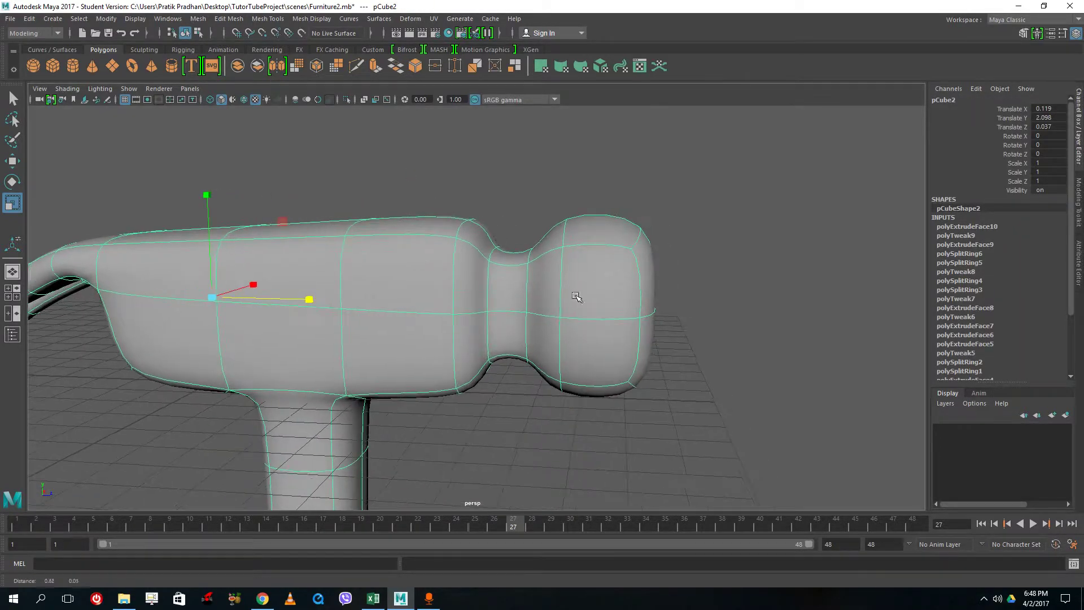
right_click_drag(615, 261, 567, 273, "shift")
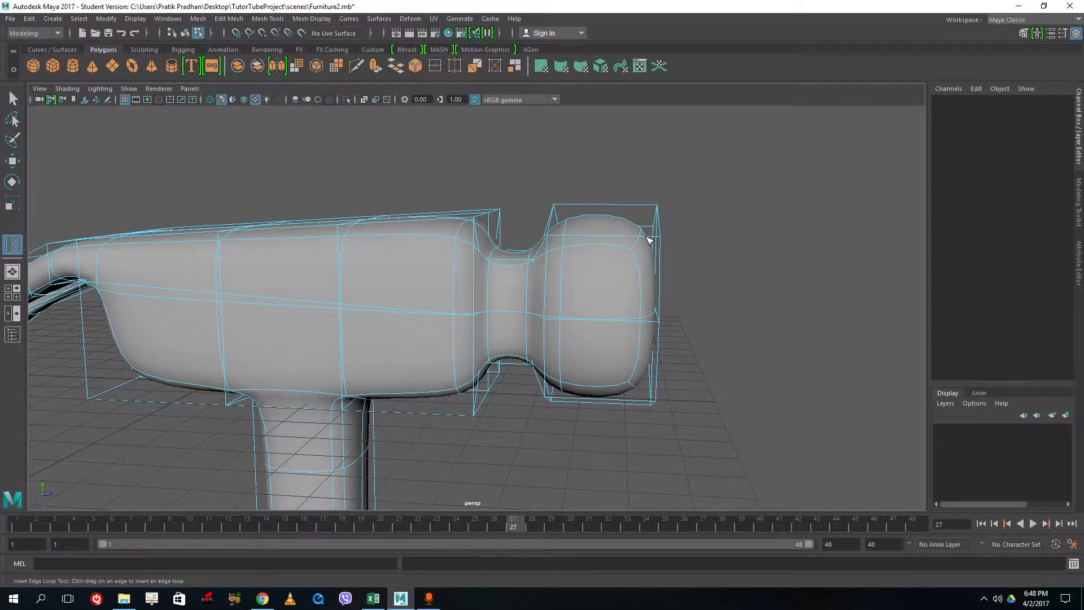
left_click_drag(651, 240, 658, 243)
left_click_drag(559, 238, 562, 235)
Step: Insert supporting edge loops where the head meets the neck and at the neck's end beside the body
left_click_drag(661, 278, 512, 288, "alt")
key("F8")
left_click(549, 279)
left_click(557, 278)
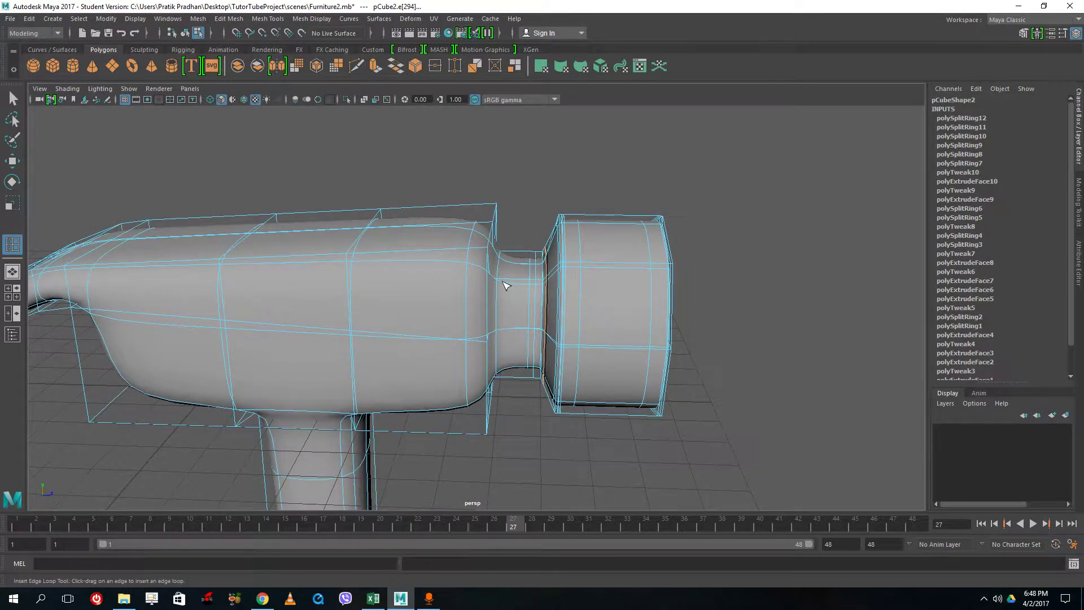
key("F8")
key("F10")
left_click(495, 279)
Step: Insert edge loops near the body's ends, beside the neck and toward the prongs, and undo the last insertion
left_click_drag(473, 277, 472, 250, "alt")
left_click(473, 250)
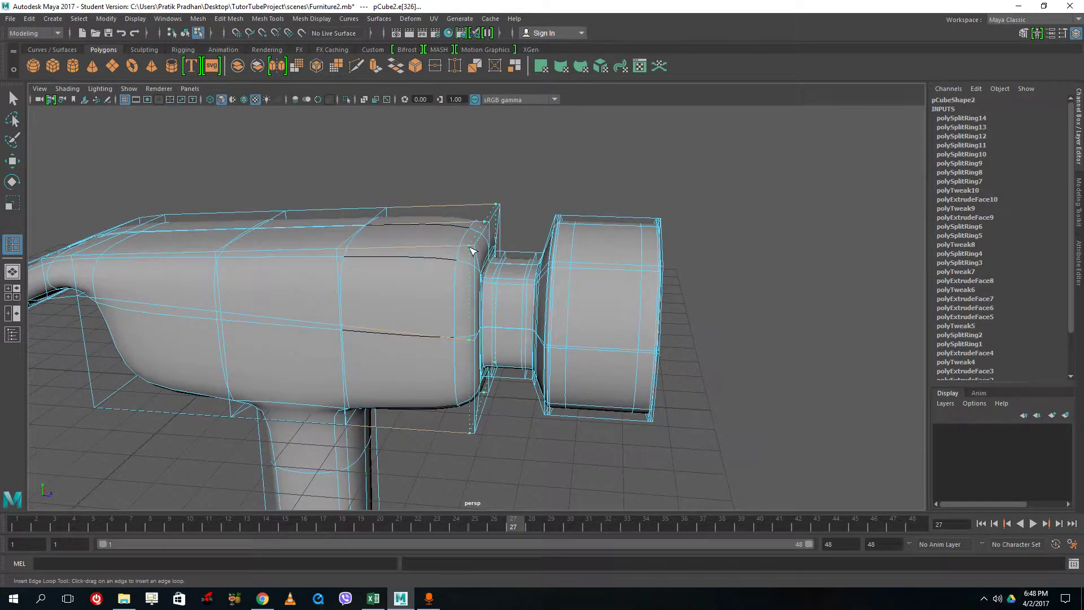
left_click(462, 255)
left_click_drag(408, 272, 490, 298, "alt")
left_click_drag(389, 272, 346, 276)
left_click_drag(346, 276, 424, 418, "alt")
key("ctrl+z")
Step: Insert an edge loop close to the tip of each prong, undoing and redoing the misplaced one
left_click_drag(746, 394, 511, 381, "alt")
middle_click_drag(501, 353, 658, 324, "alt")
left_click_drag(489, 367, 433, 383, "alt")
left_click_drag(321, 409, 415, 409)
left_click(320, 411)
left_click(424, 404)
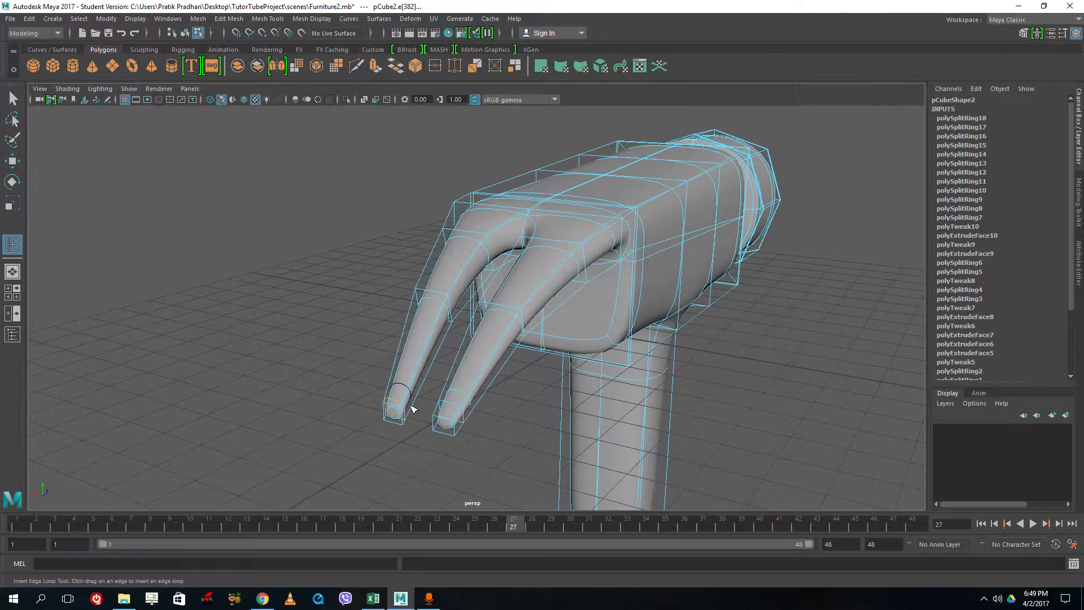
key("ctrl+z")
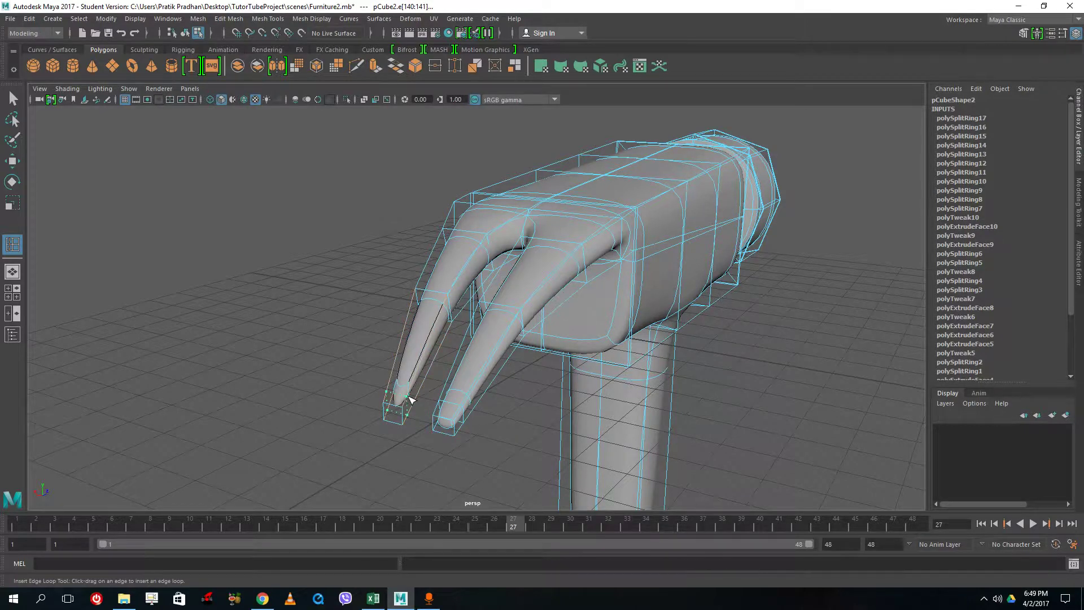
left_click(411, 399)
Step: Insert edge loops at the top of the handle beside the body and close to the handle's bottom end
left_click_drag(412, 398, 553, 290, "alt")
left_click_drag(517, 234, 618, 302, "alt")
left_click_drag(668, 363, 465, 320, "alt")
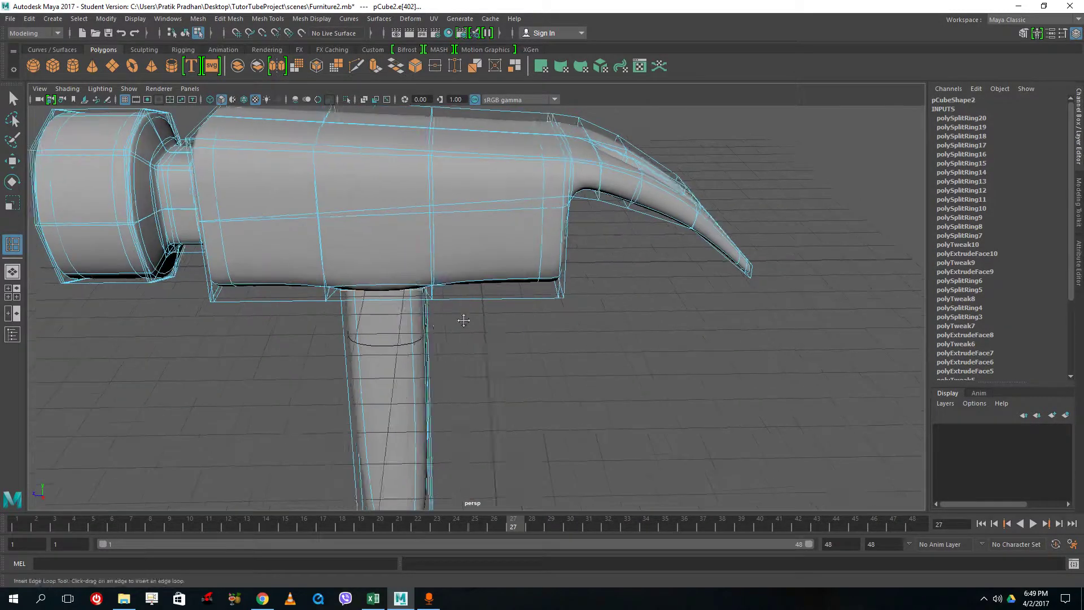
middle_click_drag(465, 319, 533, 316, "alt")
right_click_drag(543, 238, 596, 224)
scroll(588, 261, "down", 3)
scroll(587, 260, "down", 5)
left_click_drag(605, 295, 552, 257, "alt")
left_click(475, 470)
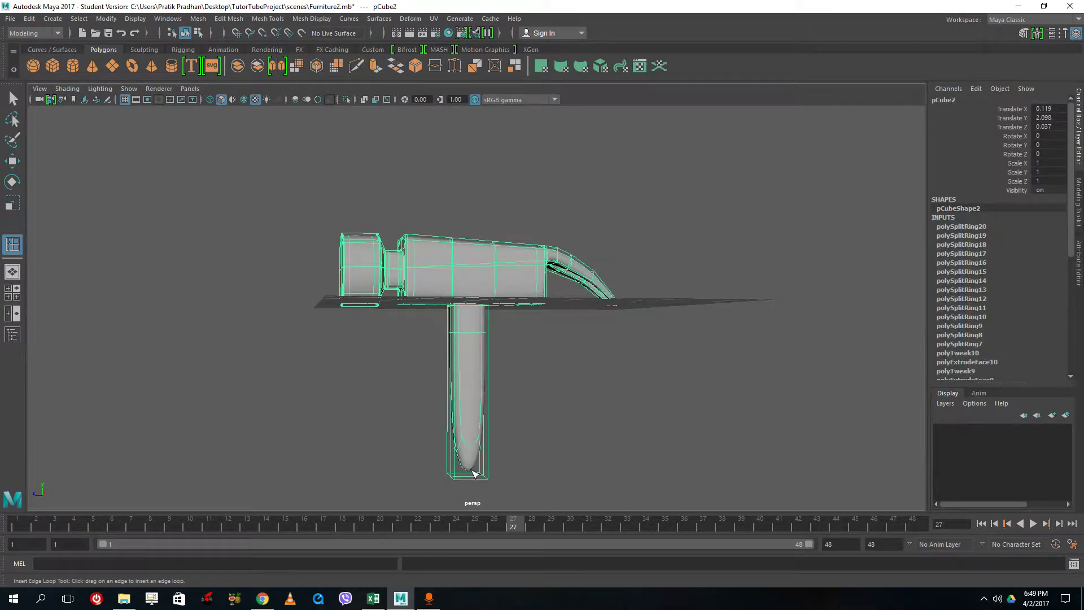
left_click_drag(455, 460, 453, 478)
left_click_drag(454, 462, 453, 475)
Step: Check the whole smoothed hammer from the side with nothing selected
right_click_drag(465, 375, 507, 245)
left_click(14, 120)
left_click(12, 99)
left_click(283, 177)
scroll(311, 174, "down", 5)
mouse_move(513, 327)
left_mouse_down("alt")
mouse_move(592, 424)
mouse_move(569, 383)
mouse_move(547, 448)
mouse_move(465, 380)
mouse_move(511, 290)
left_mouse_up("alt")
scroll(483, 373, "up", 3)
scroll(482, 373, "down", 4)
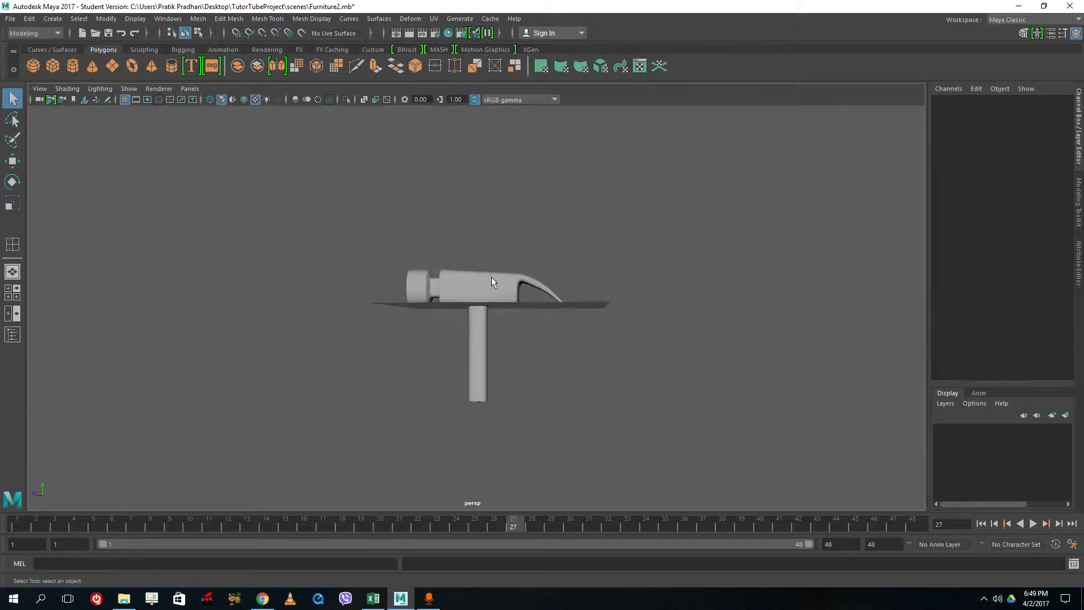
Step: Move the hammer straight up above the grid, to a Translate Y of about 29.74
left_click(513, 289)
left_click(12, 161)
left_click_drag(501, 225, 531, 3)
left_click_drag(528, 175, 535, 246, "alt")
scroll(534, 249, "up", 3)
key("ctrl+z")
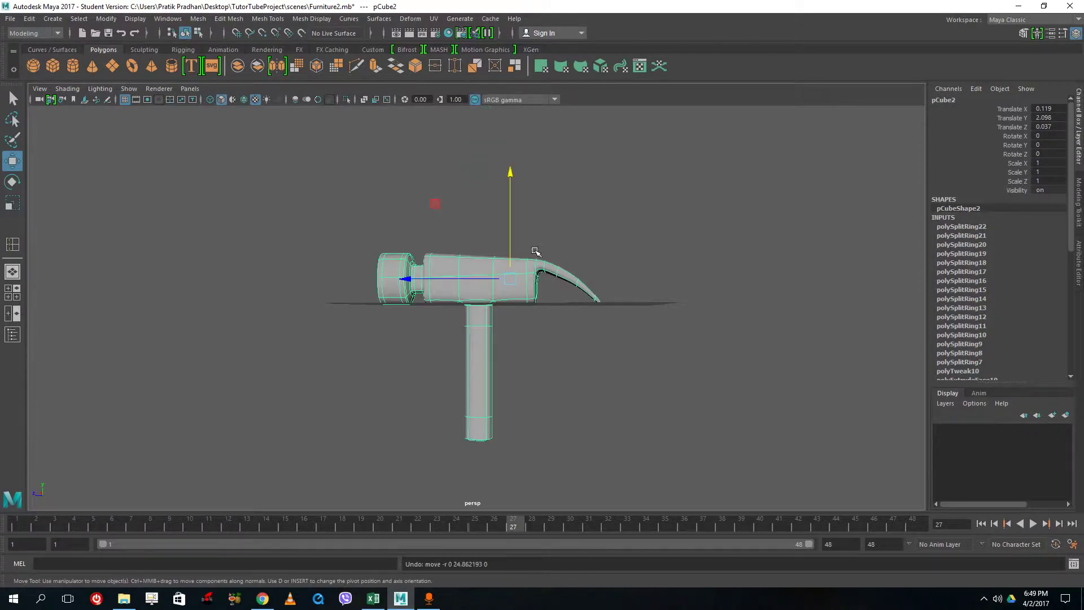
scroll(537, 252, "up", 3)
scroll(531, 254, "down", 5)
left_click_drag(481, 214, 482, 108)
key("f")
scroll(510, 250, "down", 8)
middle_click_drag(510, 328, 513, 291, "alt")
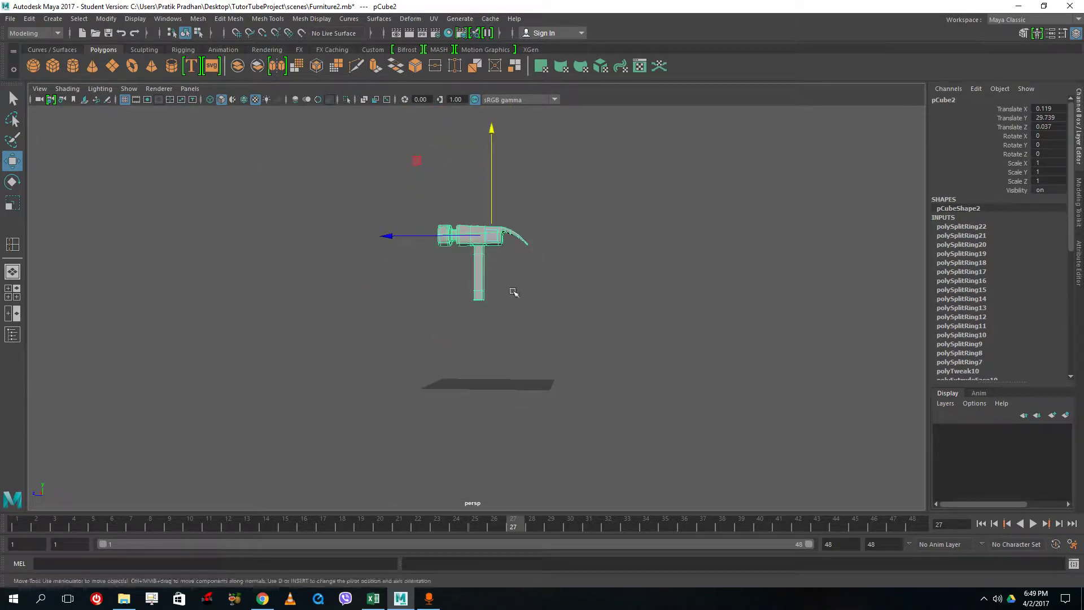
Step: Assign a new Blinn material to the hammer and deselect it
right_click(486, 249)
left_click(474, 536)
left_click(455, 337)
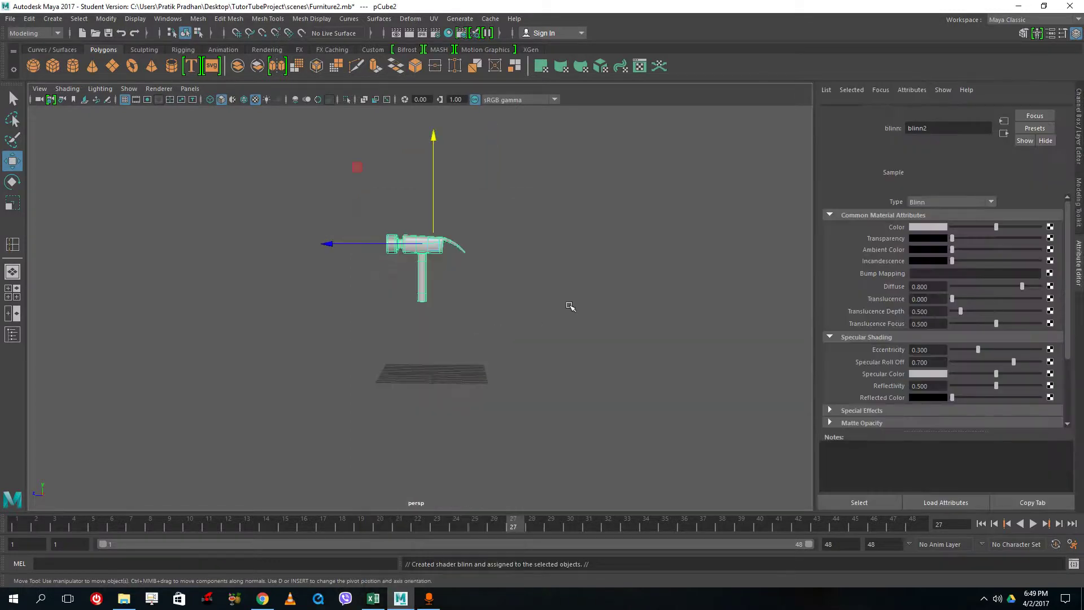
left_click(489, 328)
scroll(488, 328, "up", 5)
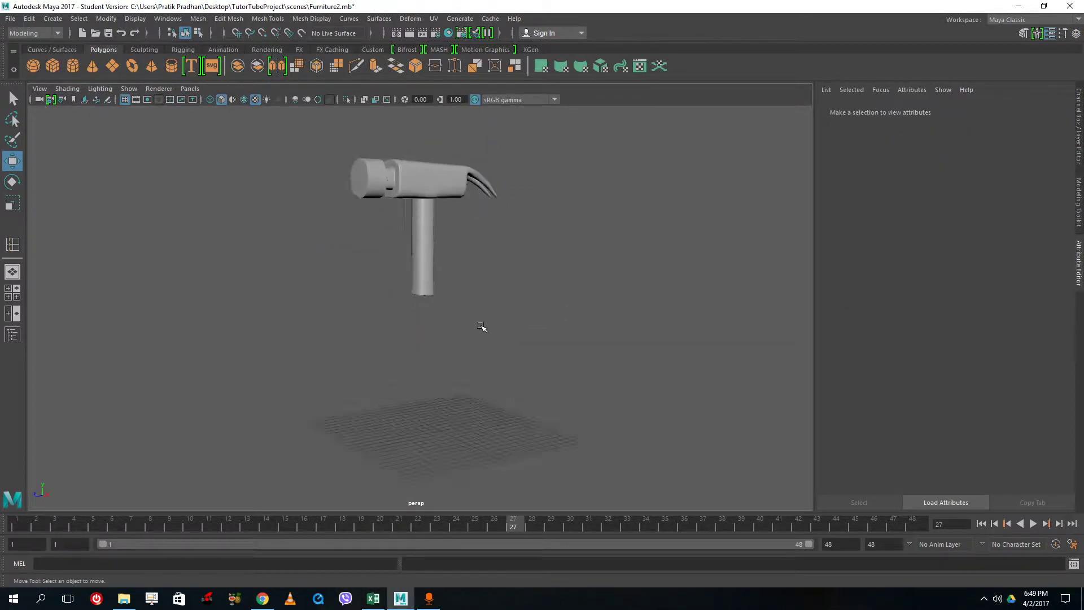
mouse_move(440, 310)
left_mouse_down("alt")
mouse_move(588, 356)
mouse_move(424, 314)
mouse_move(444, 323)
left_mouse_up("alt")
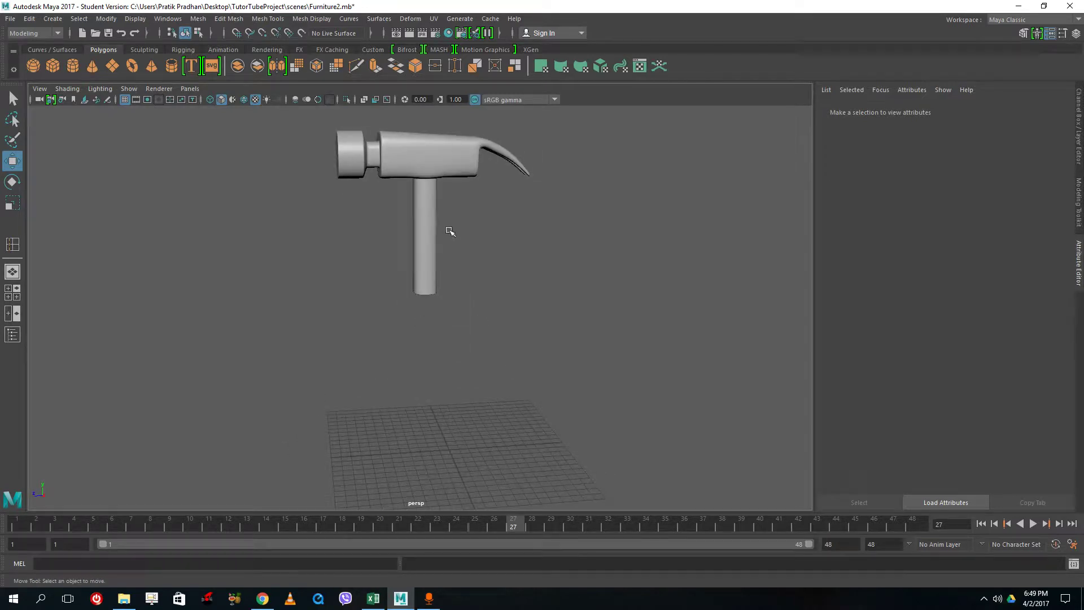
Step: Create a polygon cube under the handle, drawing its base as wide as the body in top view and raising it to the handle's end
key("space")
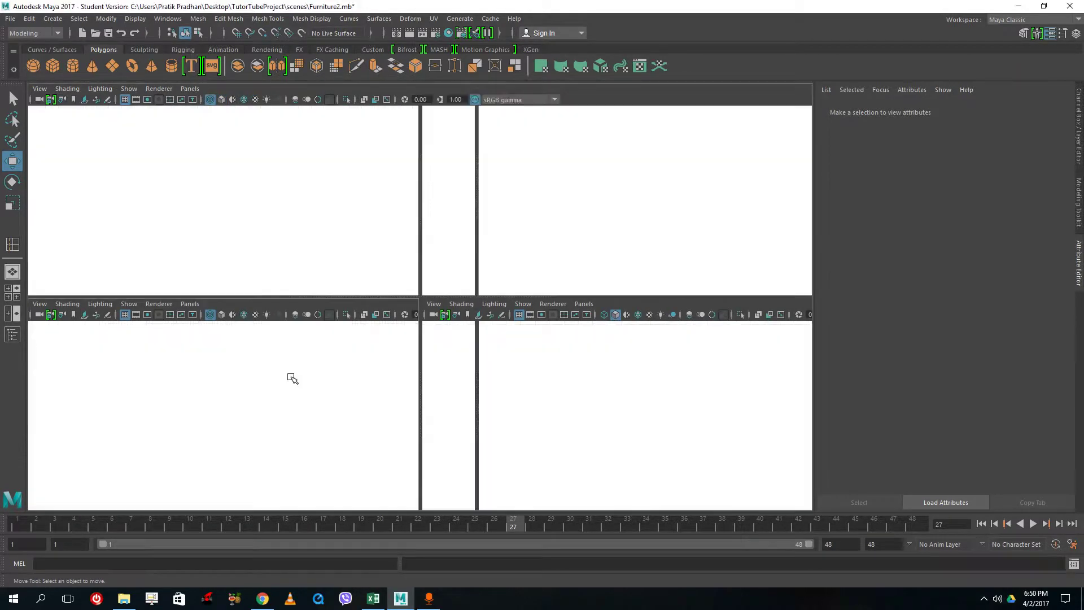
key("space")
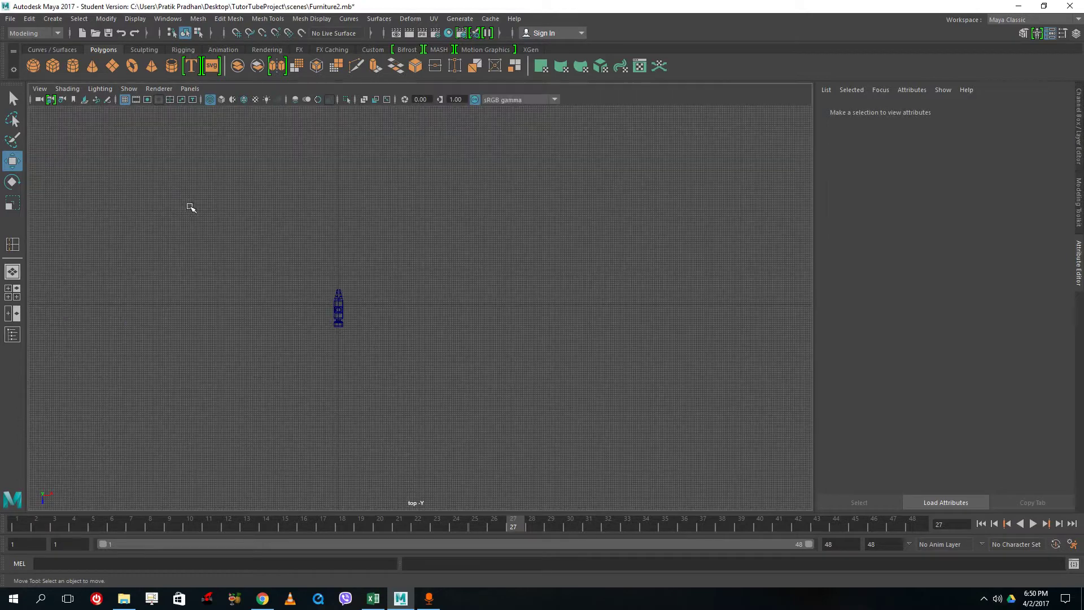
middle_click_drag(255, 253, 320, 225, "alt")
left_click_drag(318, 293, 324, 317, "alt")
scroll(325, 317, "up", 5)
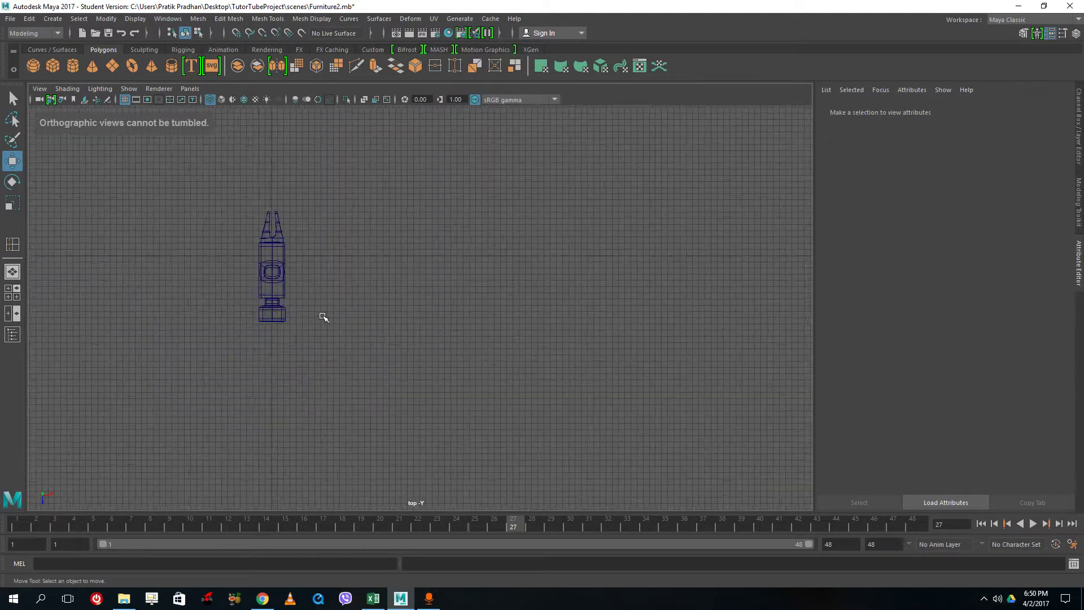
left_click(264, 264)
key("f")
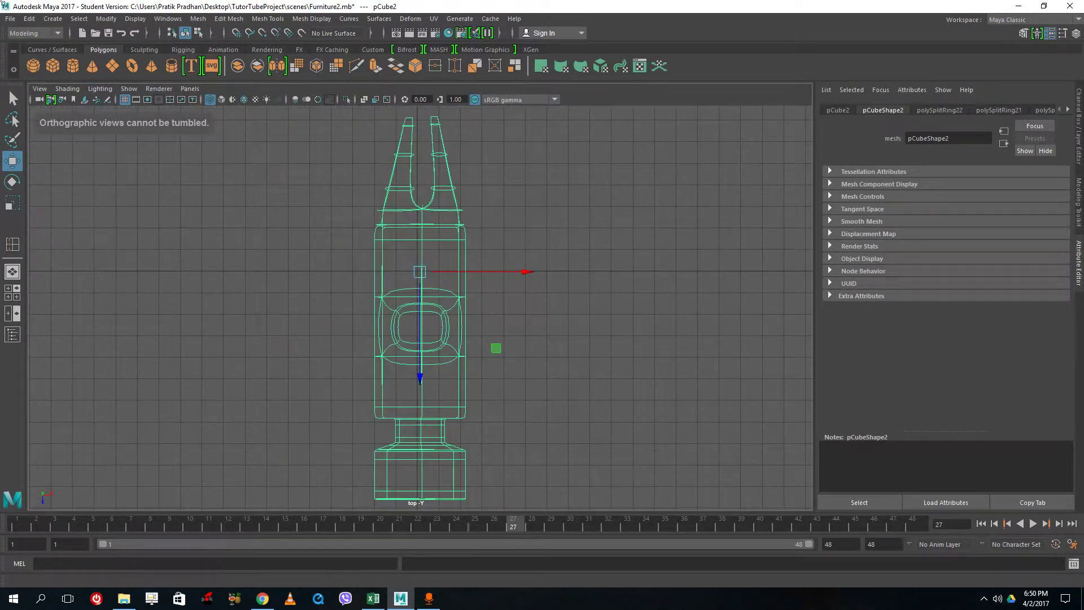
left_click(50, 66)
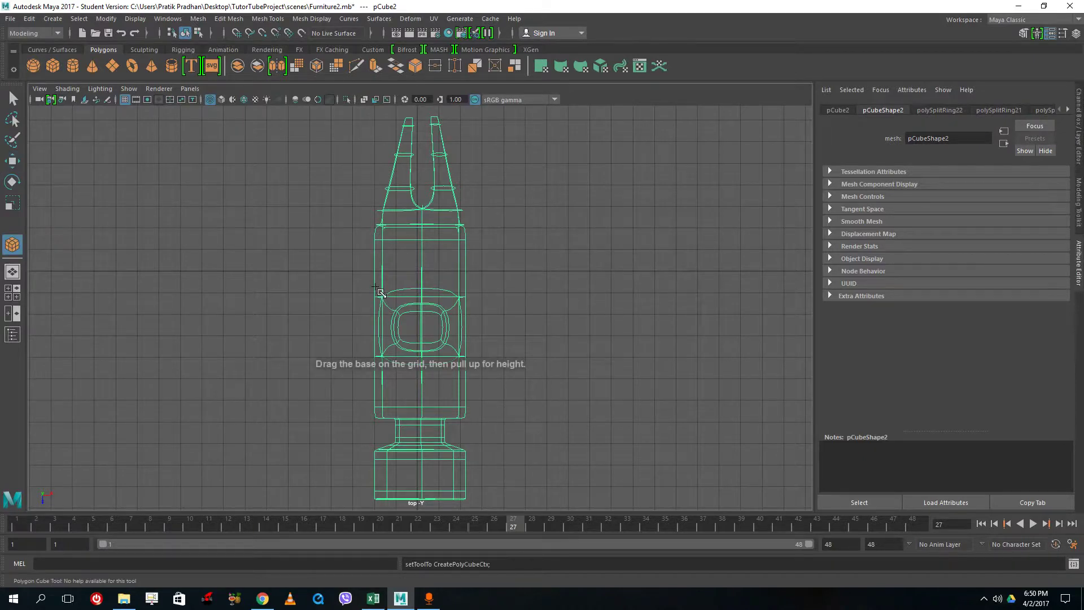
left_click_drag(373, 286, 467, 367)
key("space")
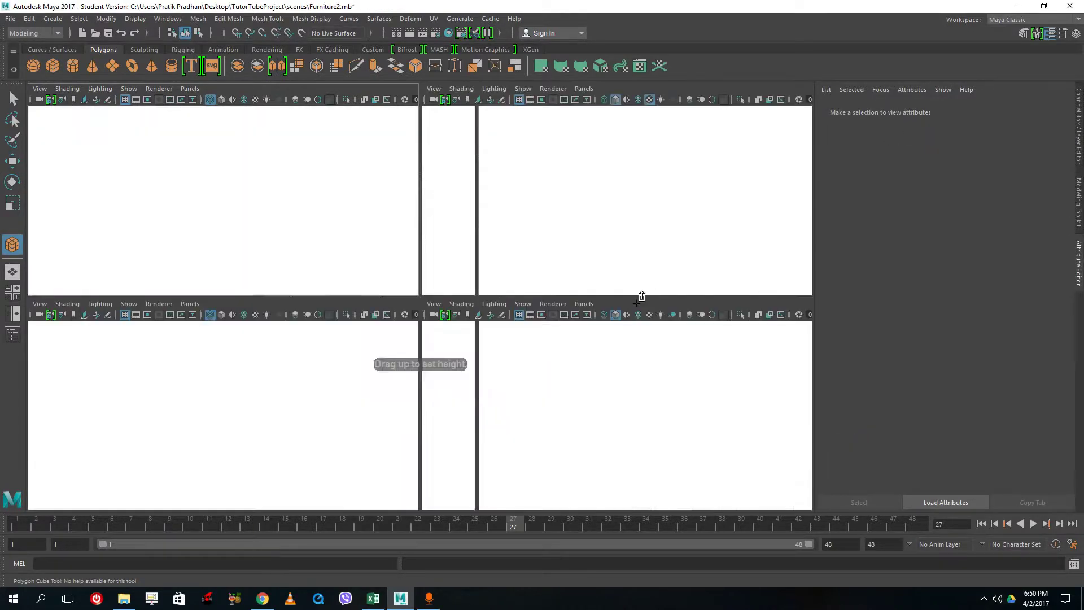
left_click_drag(631, 261, 631, 187)
key("w")
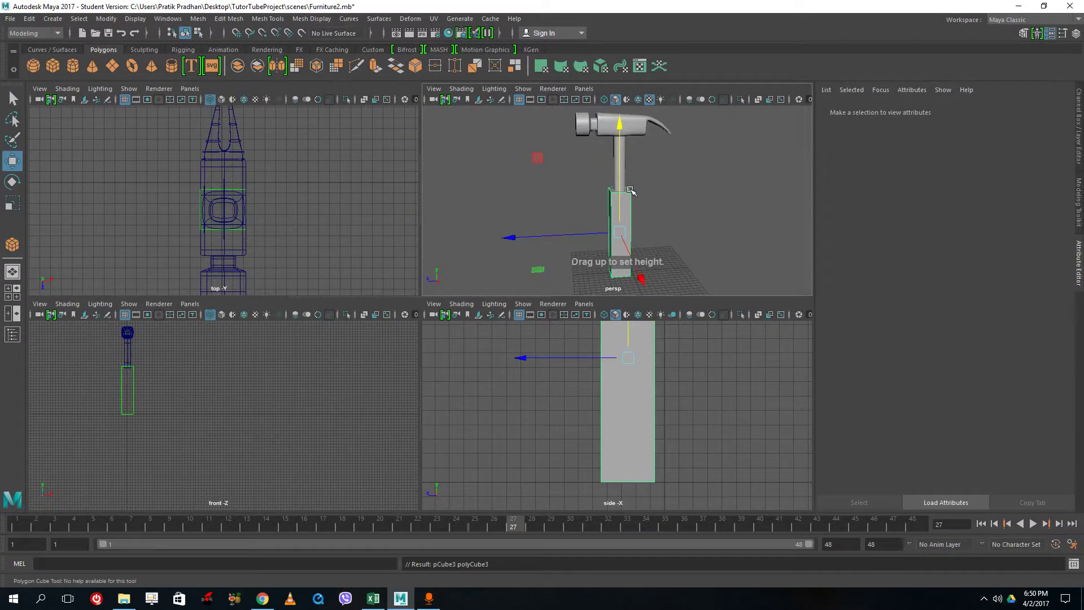
Step: Nudge the new cube along the hammer's length to line it up under the handle, and deselect it
scroll(628, 214, "up", 5)
key("space")
scroll(627, 217, "down", 5)
key("space")
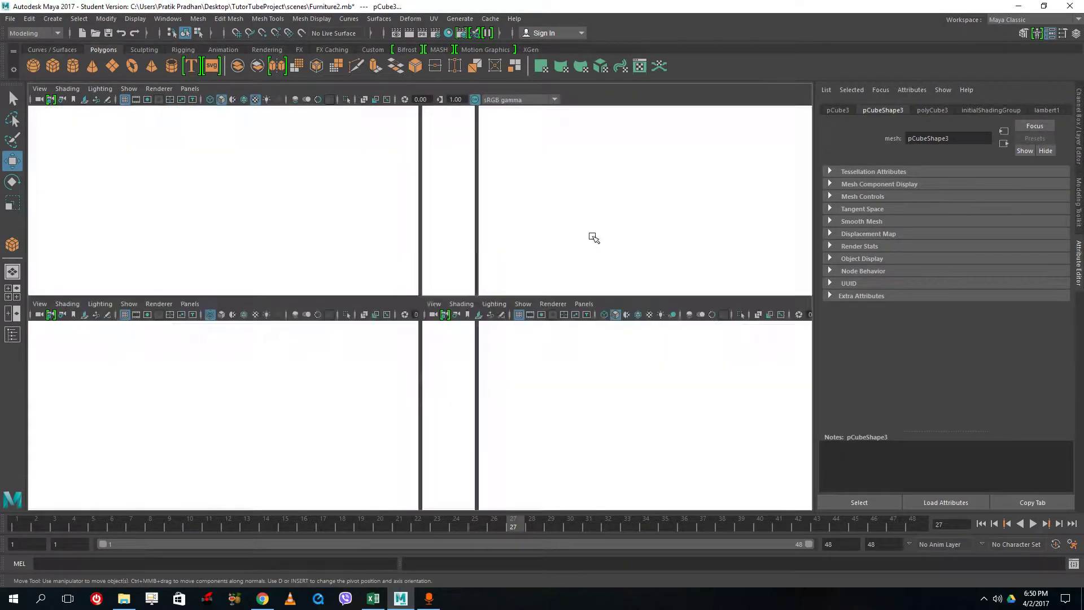
key("space")
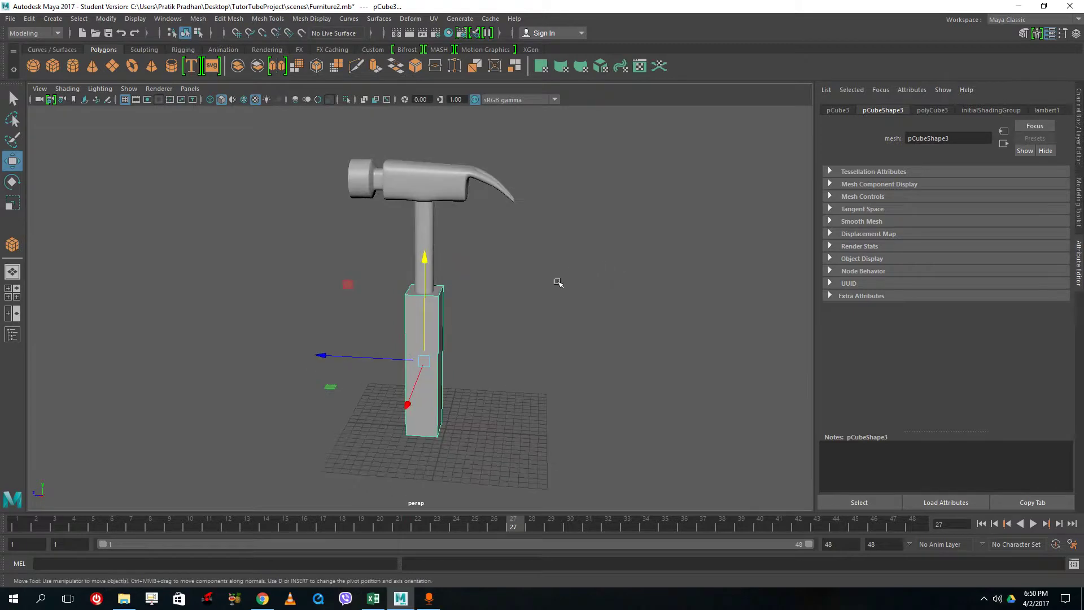
left_click_drag(369, 359, 371, 360)
left_click_drag(540, 374, 485, 325, "alt")
right_click_drag(439, 308, 500, 269)
left_click(523, 332)
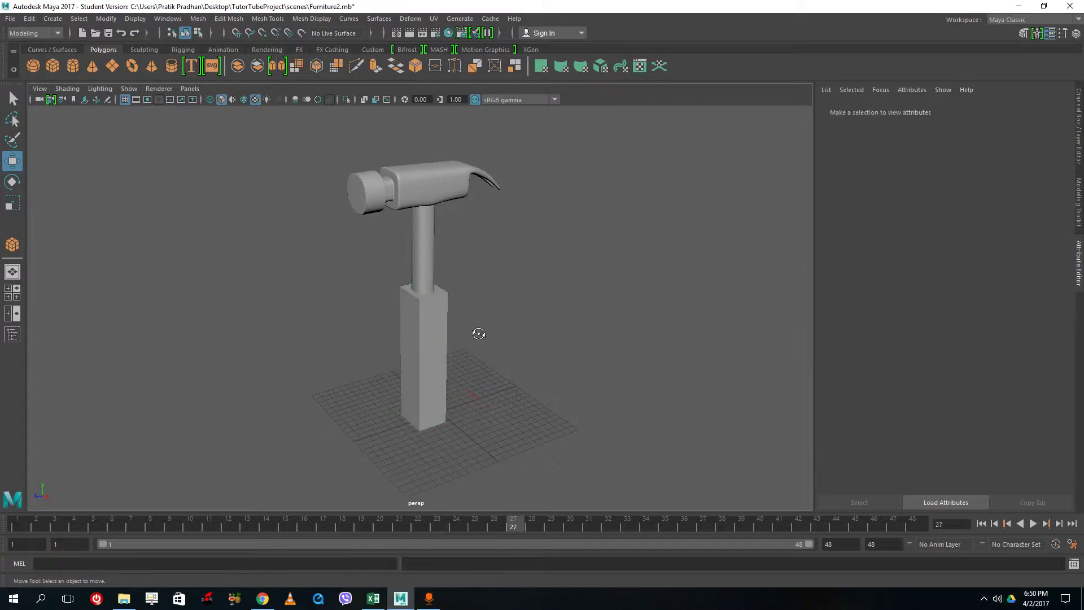
Step: Insert two edge loops close to the top of the cube below the handle
left_click_drag(479, 334, 437, 317, "alt")
left_click(438, 318)
key("f")
right_click_drag(435, 304, 374, 320, "shift")
left_click_drag(411, 303, 427, 360)
left_click(415, 293)
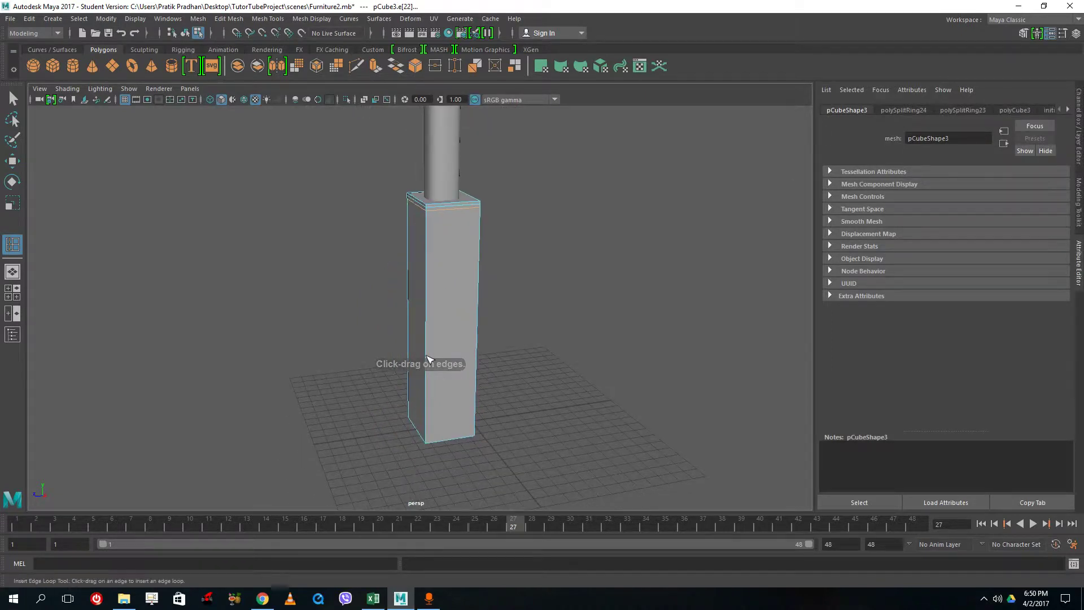
Step: Insert edge loops close to the bottom of the grip cube, turn on its smooth preview and return it to object mode
left_click(428, 441)
left_click(428, 442)
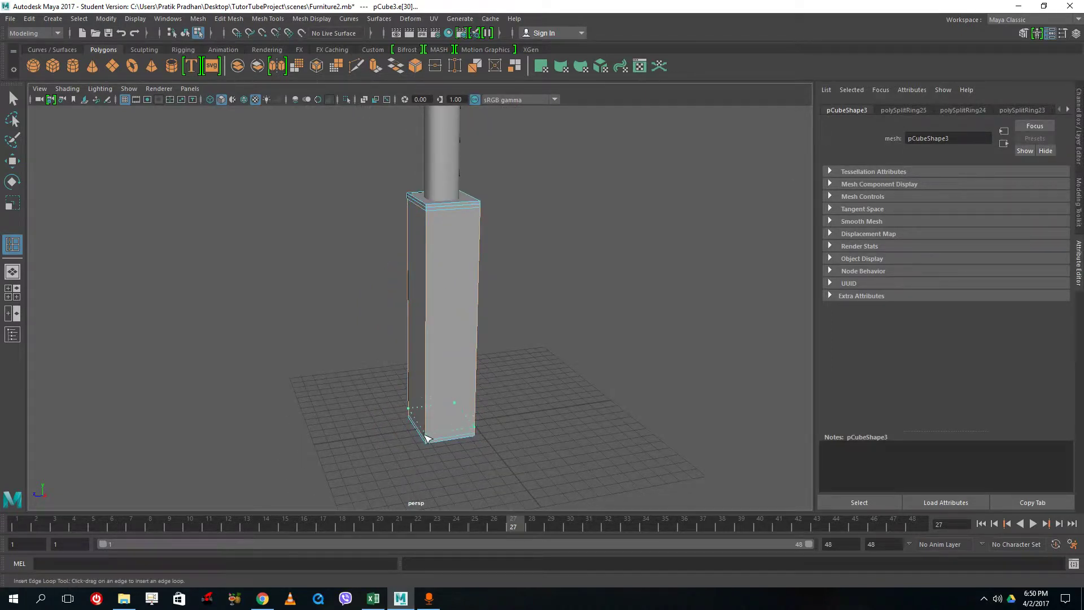
key("3")
right_click_drag(445, 276, 497, 260)
key("q")
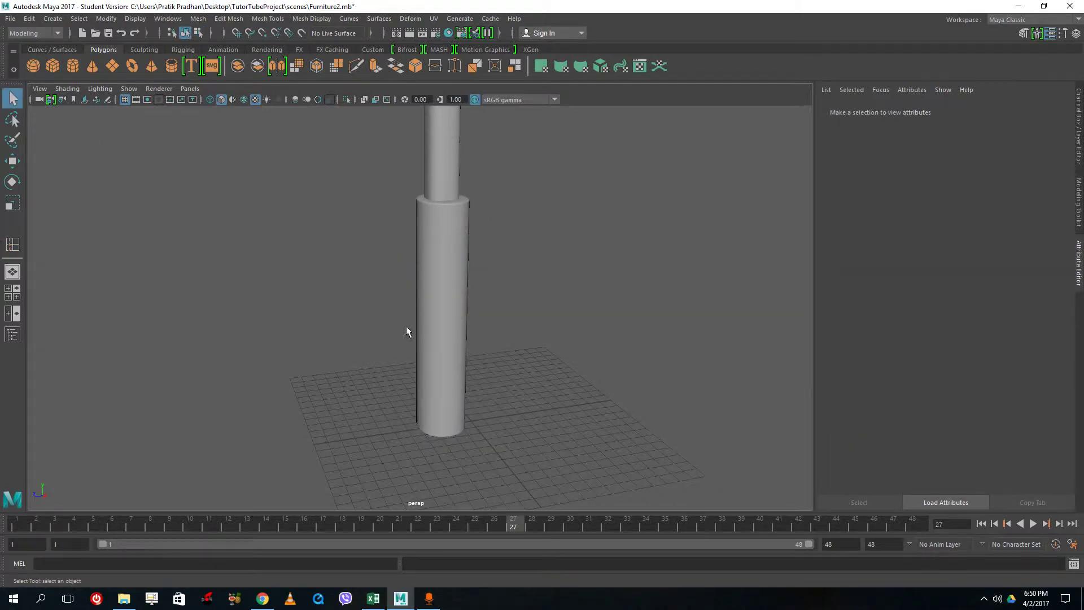
left_click_drag(405, 324, 489, 333, "alt")
left_click_drag(567, 292, 436, 355, "alt")
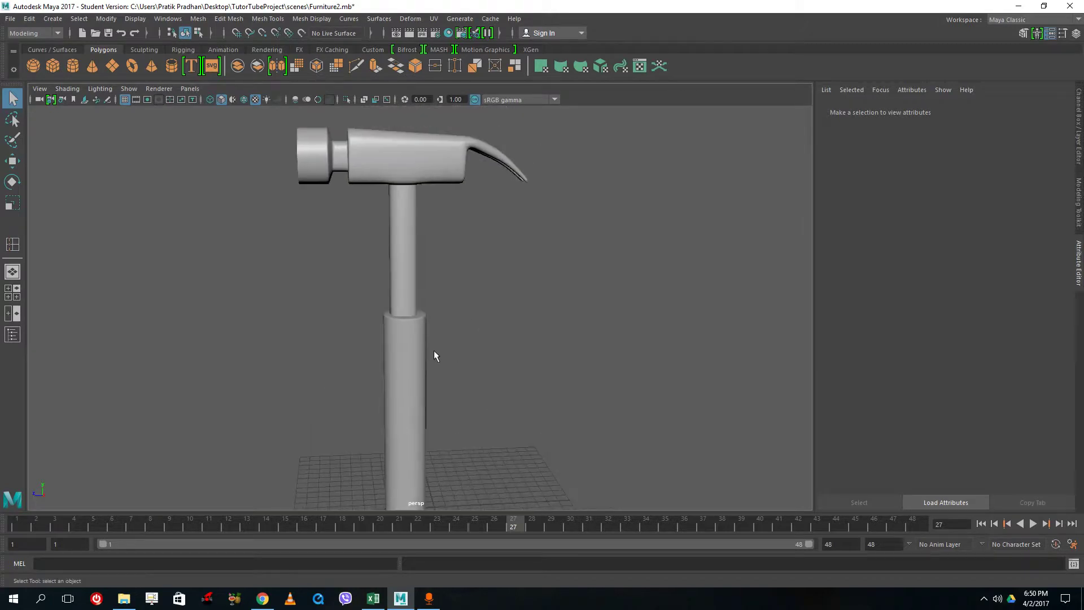
Step: Assign a new Blinn material to the grip
left_click(415, 341)
right_click_drag(406, 338, 416, 563)
scroll(467, 347, "down", 4)
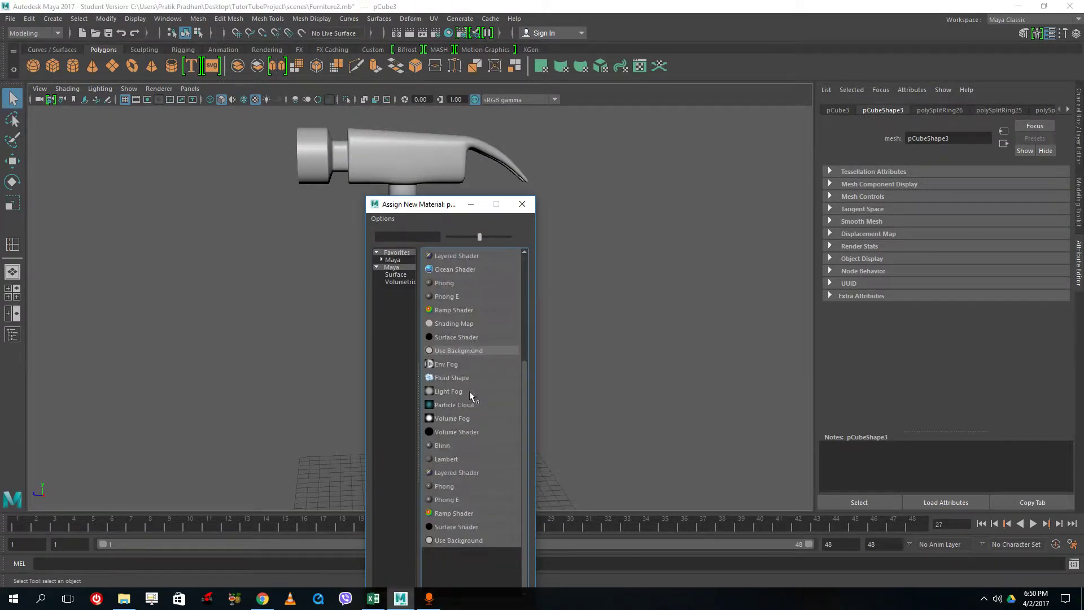
scroll(479, 471, "up", 4)
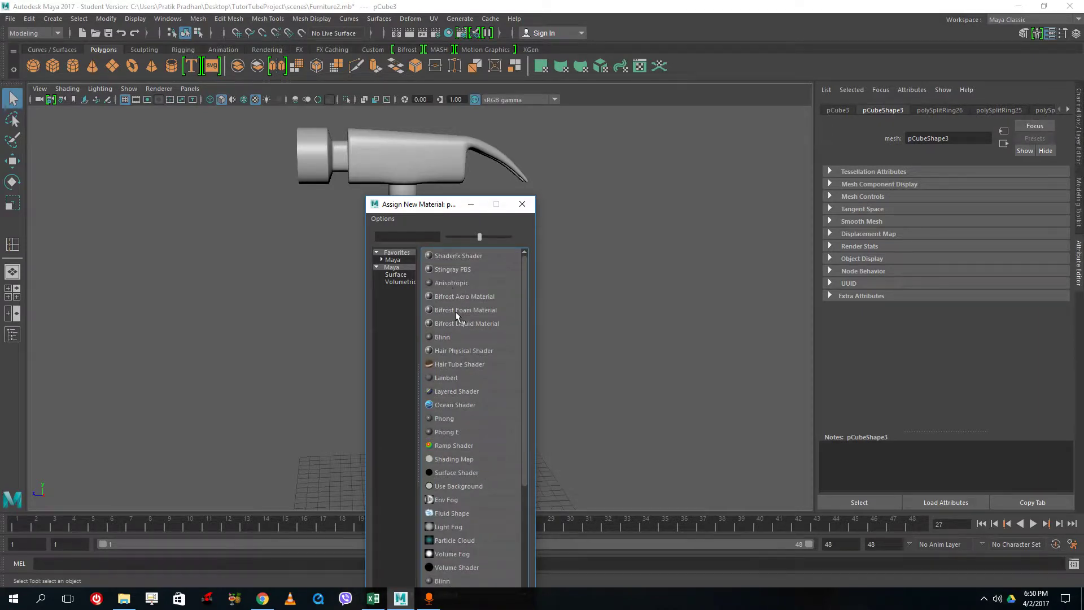
left_click(446, 338)
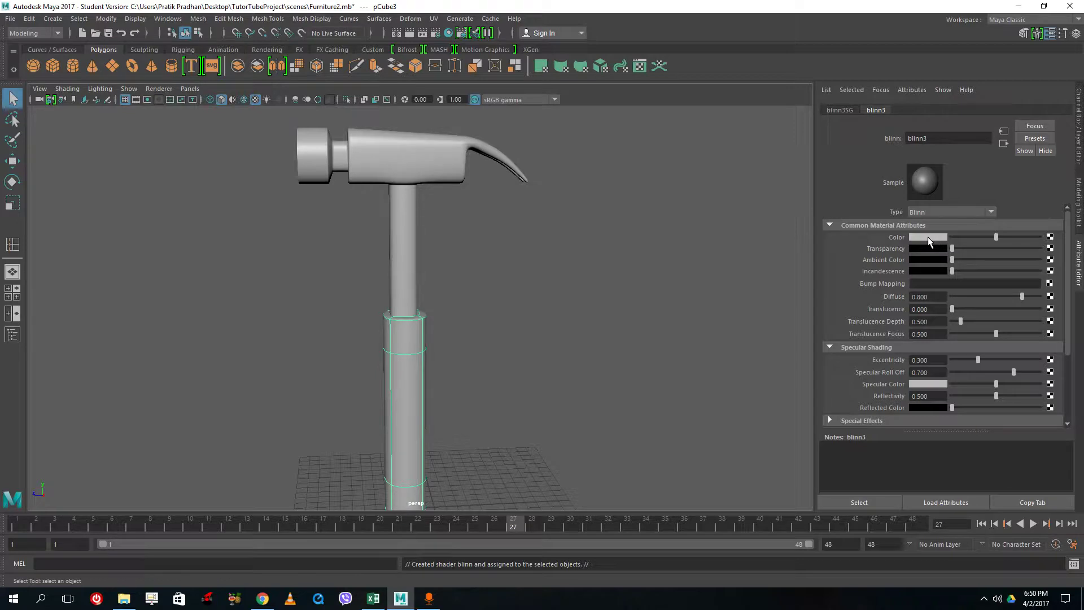
left_click(427, 171)
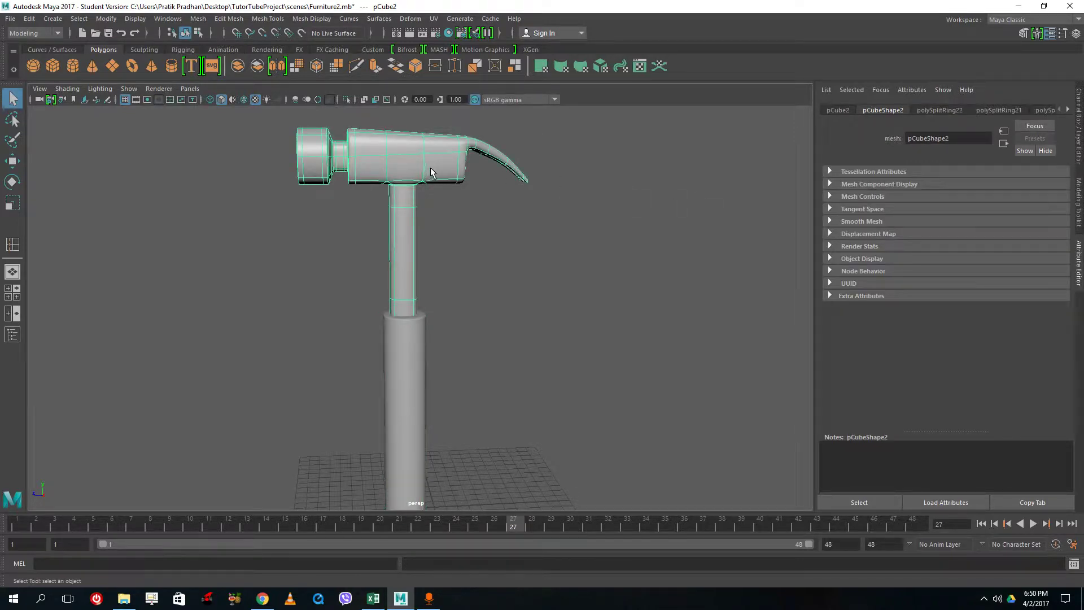
left_click(1068, 110)
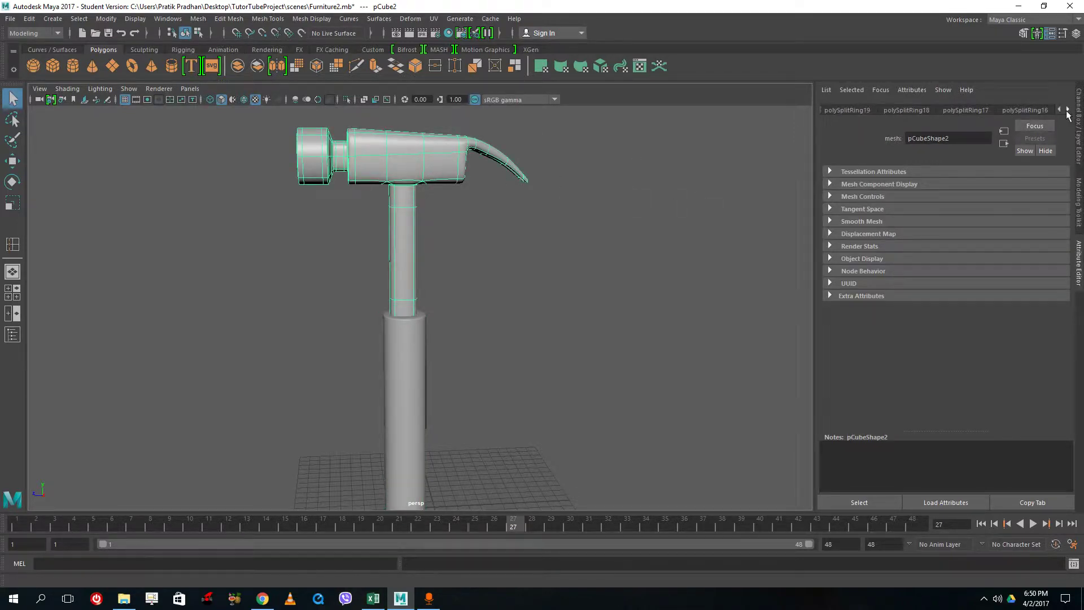
left_click(1067, 111)
left_click(1067, 110)
left_click(653, 243)
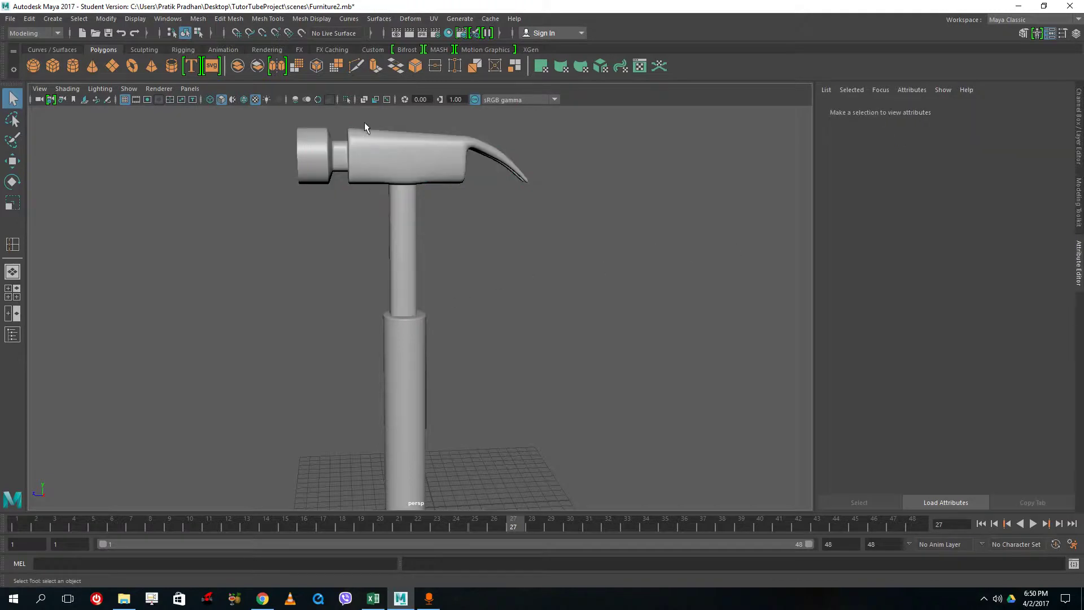
Step: Set the colour of the hammer head and handle's Blinn material to a dark grey with HSV value 0.113, and deselect it
left_click(426, 161)
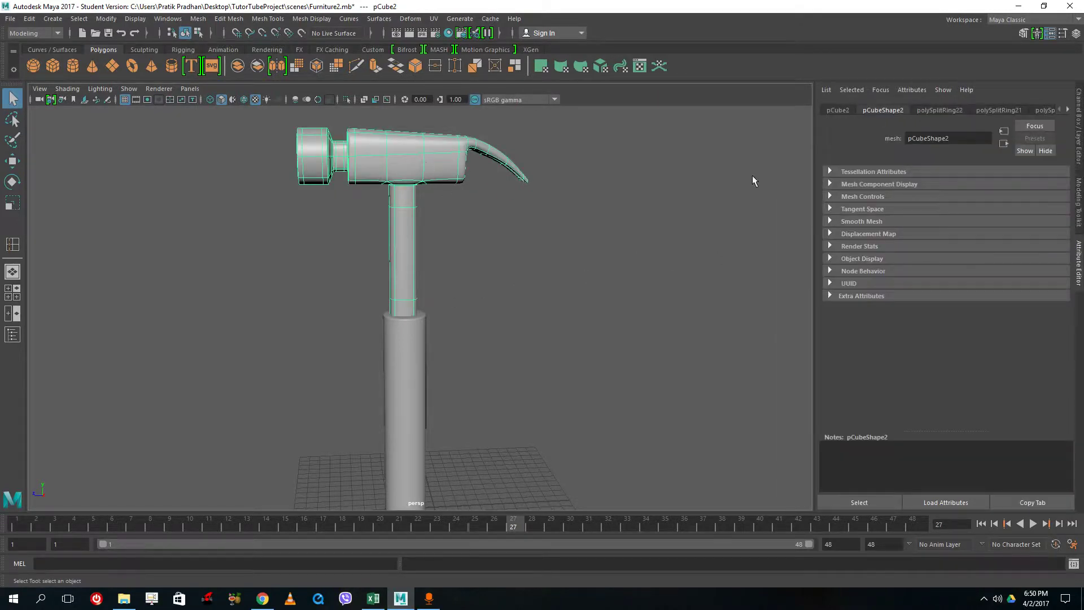
left_click(1068, 110)
left_click(1068, 112)
left_click(1067, 112)
left_click(1067, 112)
left_click(1067, 112)
left_click_drag(1068, 113, 1068, 114)
left_click(1039, 111)
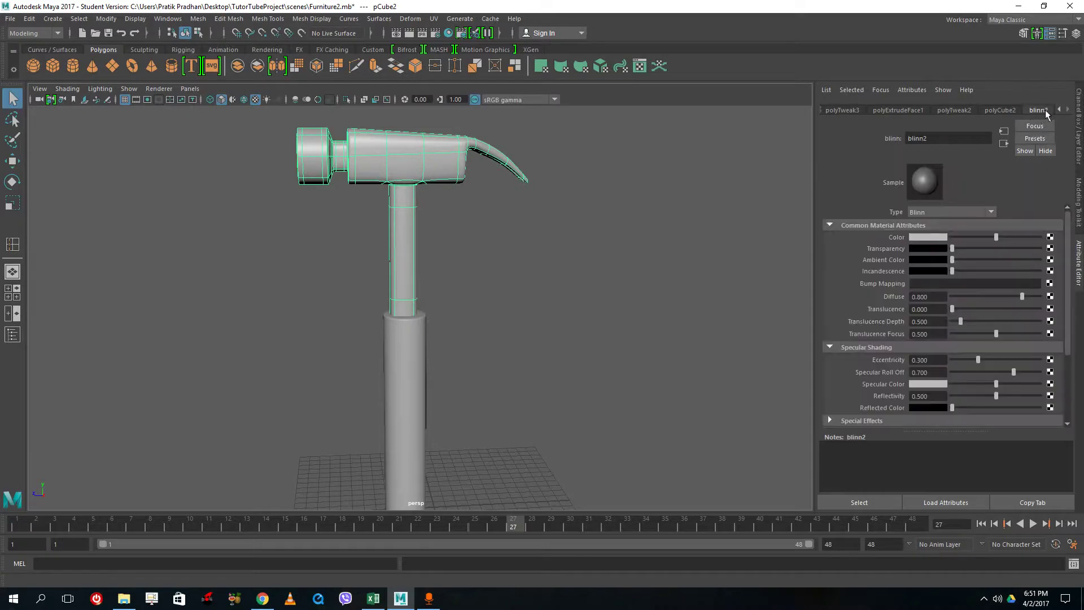
left_click(926, 238)
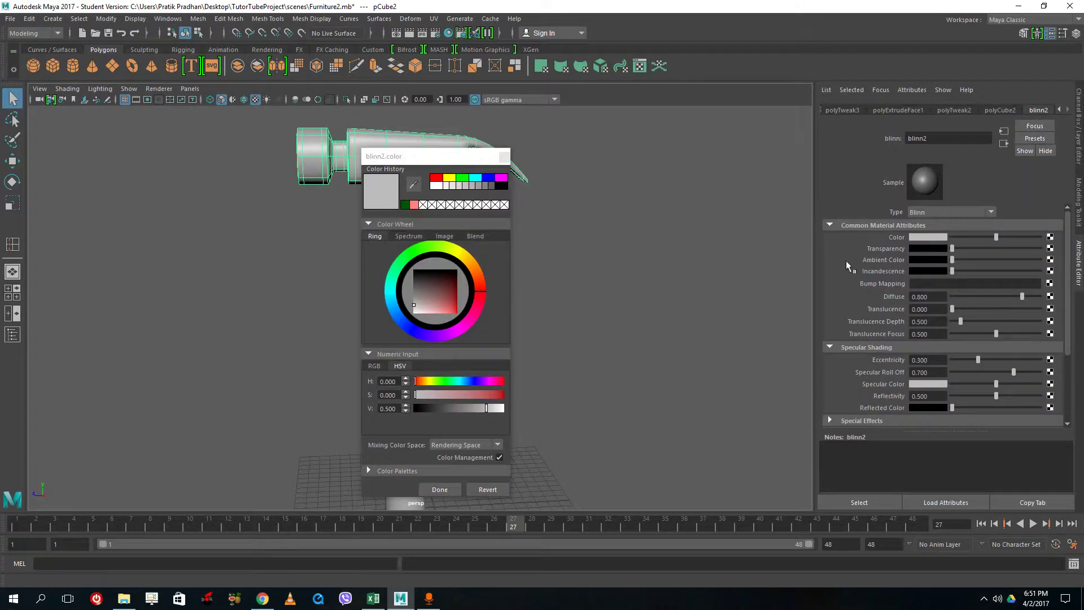
left_click_drag(426, 295, 404, 292)
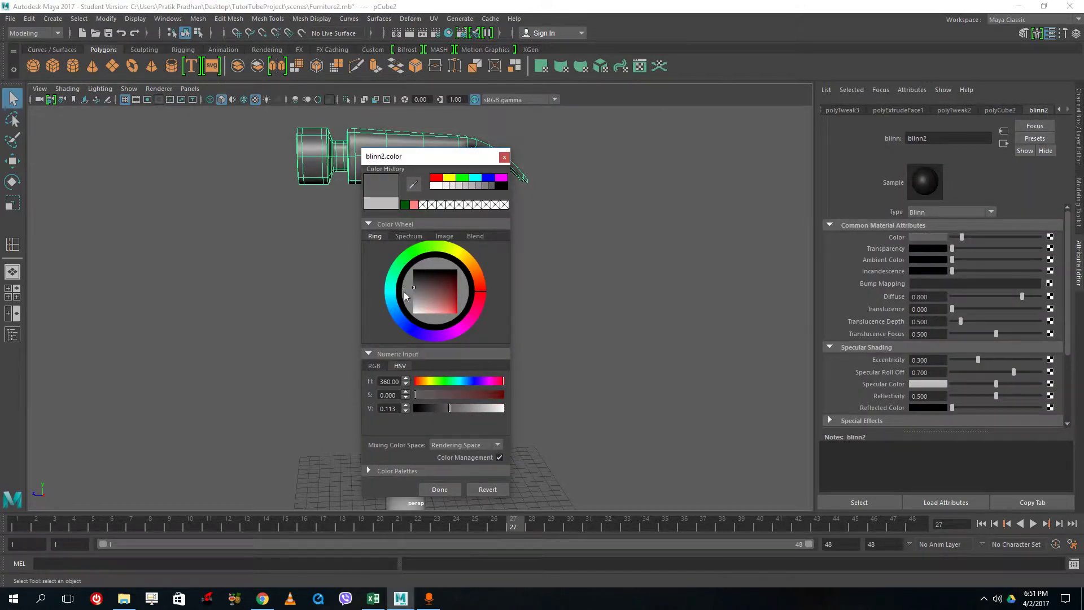
left_click(430, 493)
left_click(433, 388)
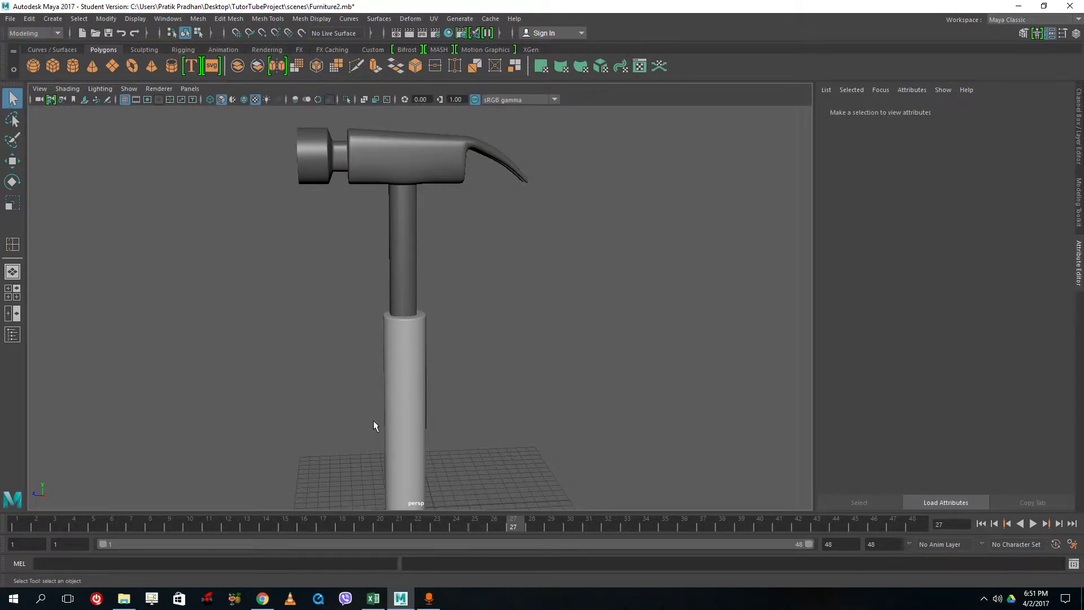
Step: Connect a Wood texture to the colour of the grip's Blinn material
left_click(399, 413)
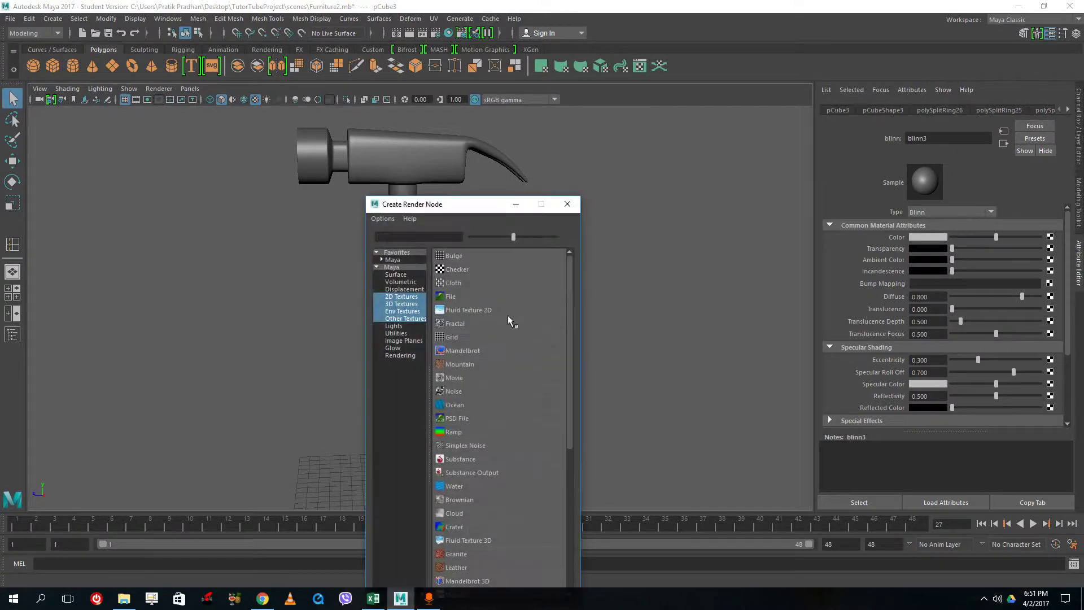
left_click_drag(491, 207, 462, 117)
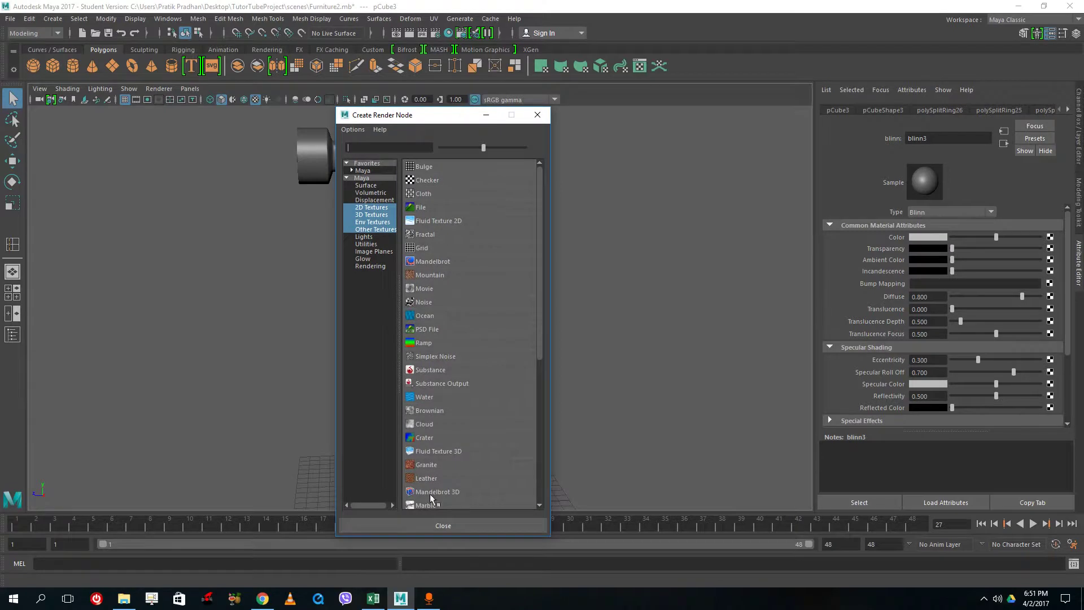
left_click_drag(533, 343, 489, 441)
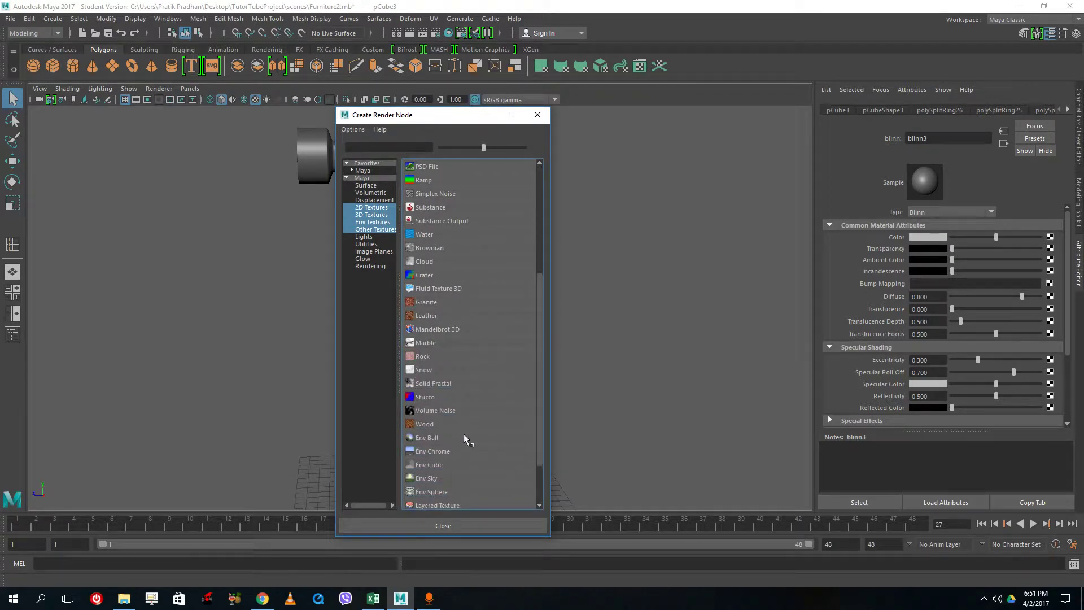
left_click(423, 425)
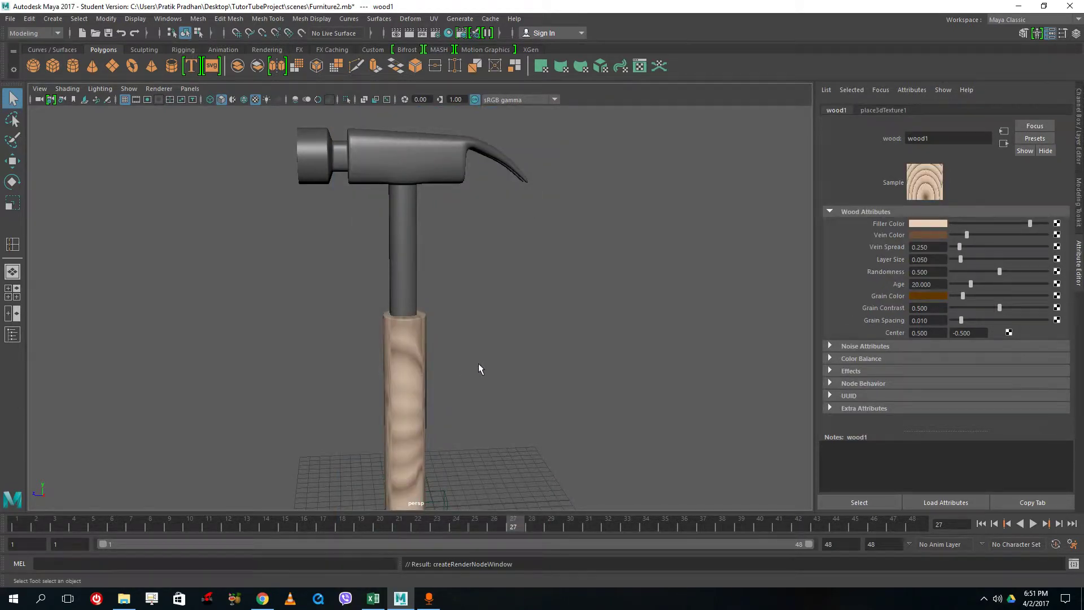
Step: Try an automatic UV projection on the wood-textured grip
left_click_drag(428, 415, 441, 374, "alt")
left_click(446, 314)
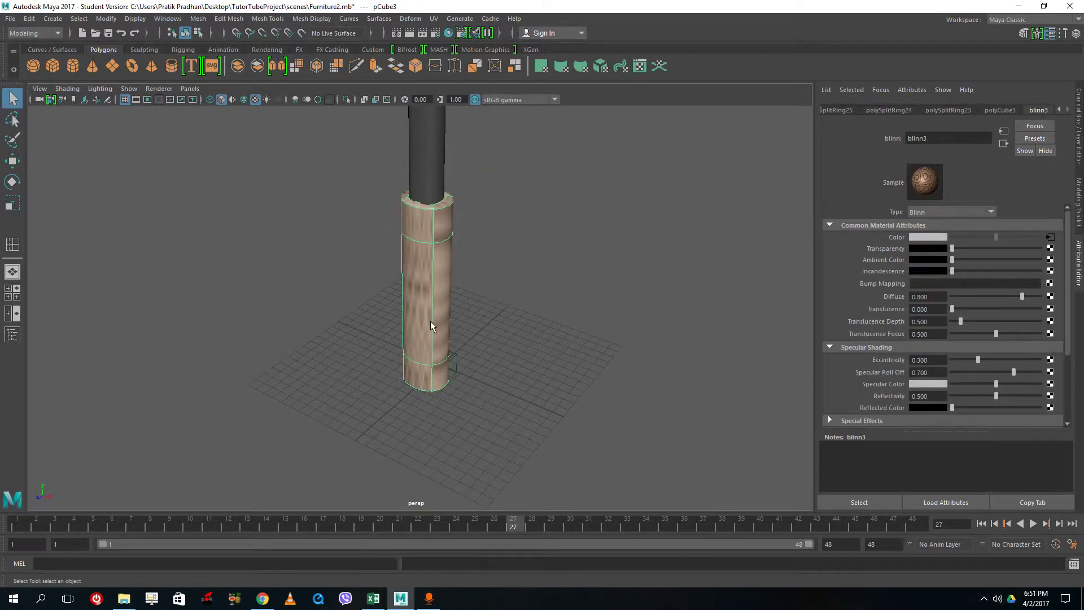
left_click(435, 19)
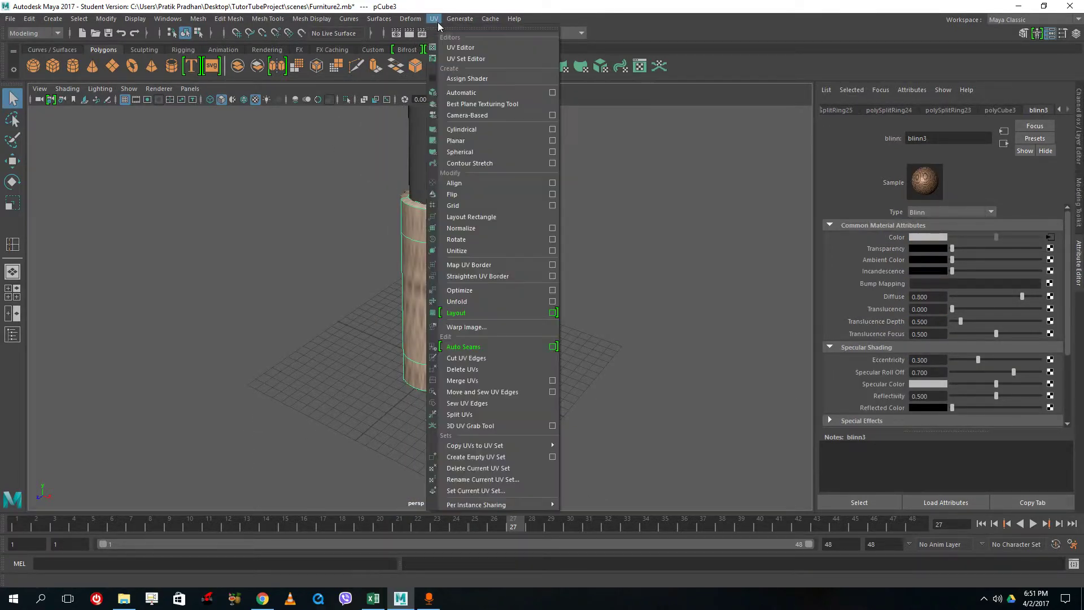
left_click(464, 94)
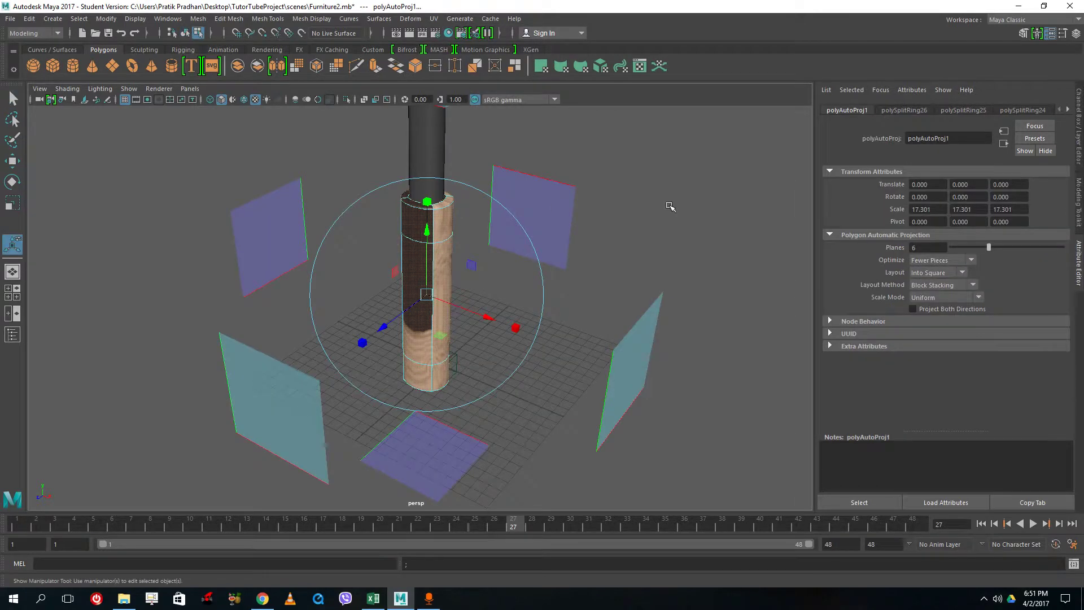
Step: Try a cylindrical UV projection with a 360-degree horizontal sweep on the grip, undoing the last manipulator adjustment
left_click(434, 19)
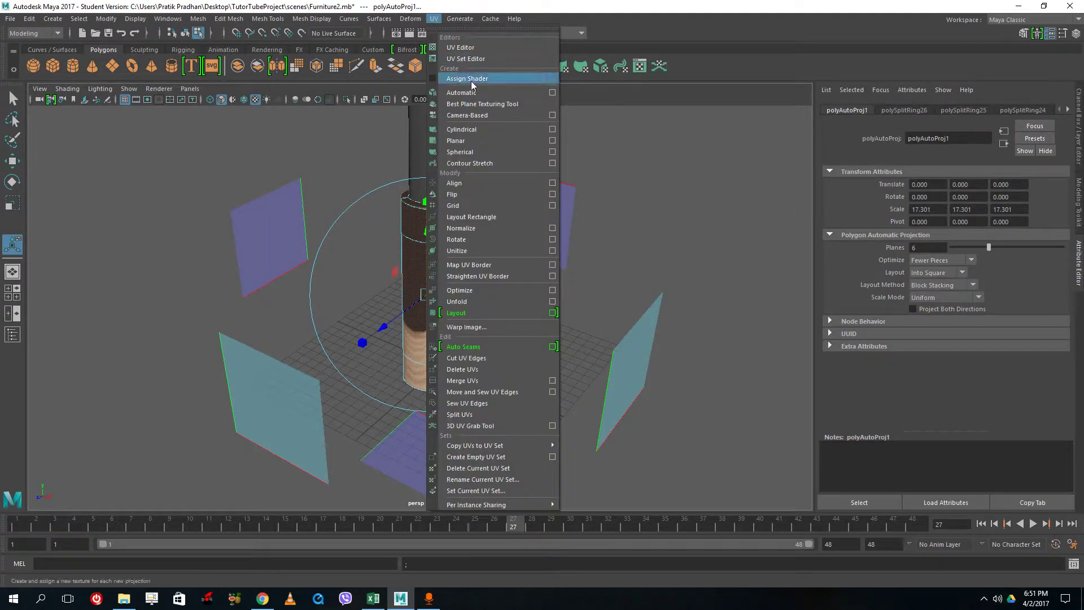
left_click(480, 130)
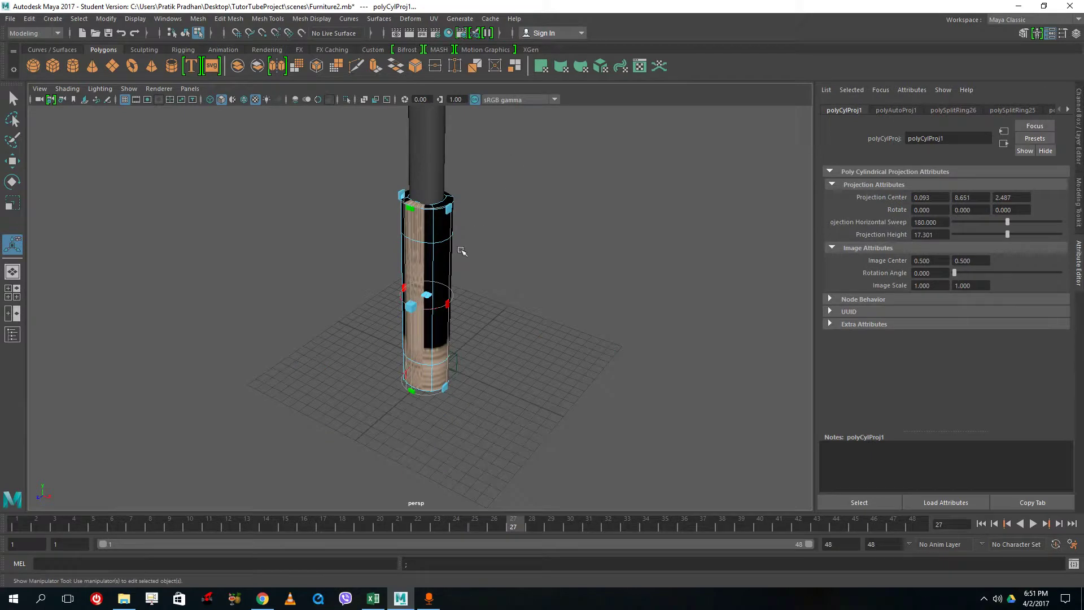
left_click_drag(436, 309, 496, 265)
key("ctrl+z")
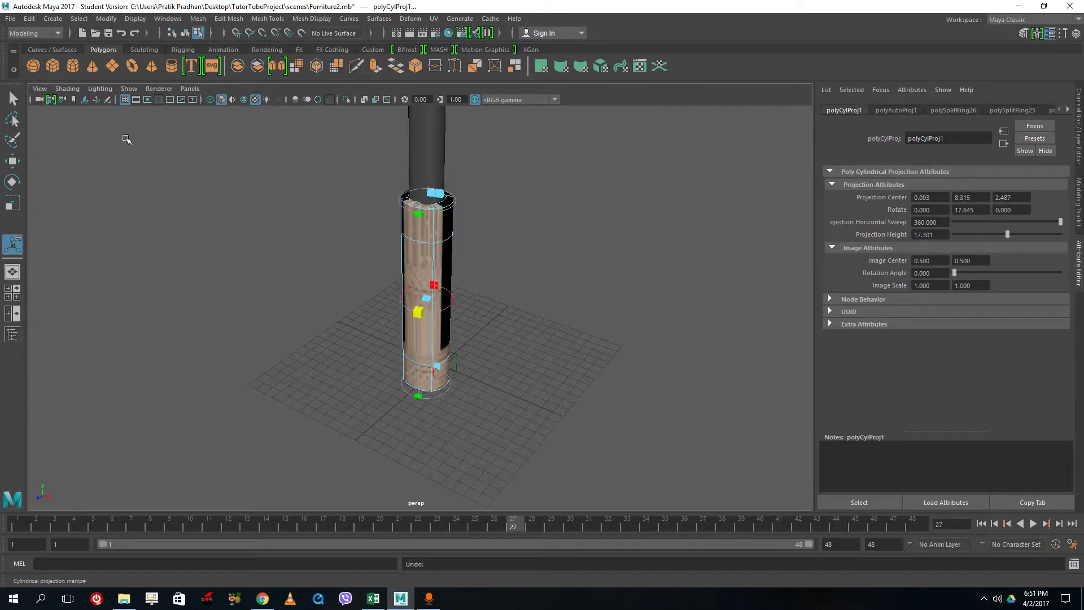
Step: Return the grip to object mode and apply an automatic UV projection to it again
left_click(356, 245)
left_click(424, 270)
right_click(434, 257)
left_click(476, 242)
left_click(435, 19)
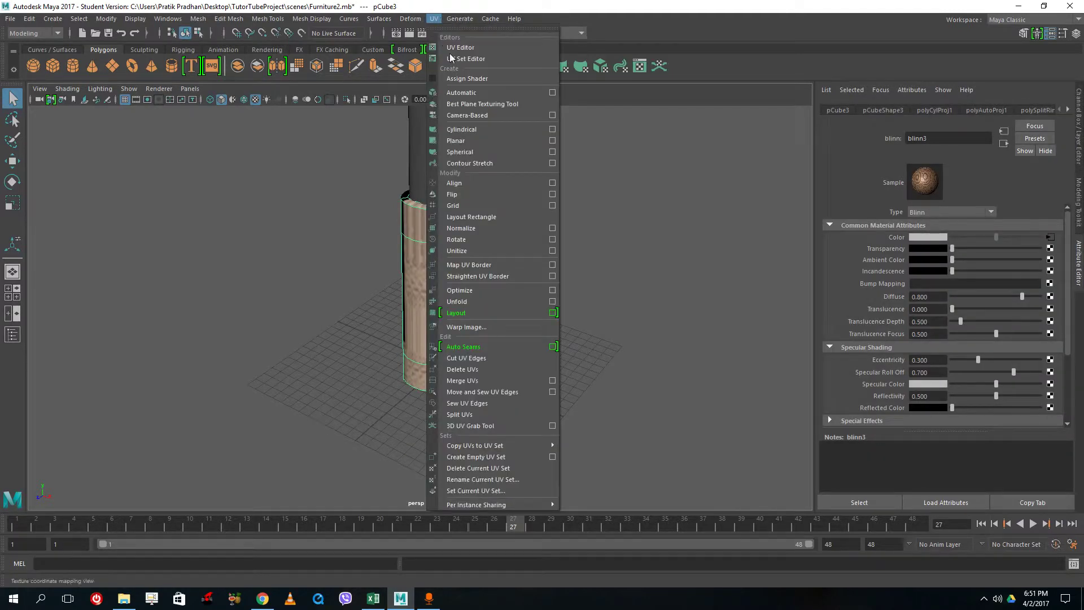
left_click(465, 75)
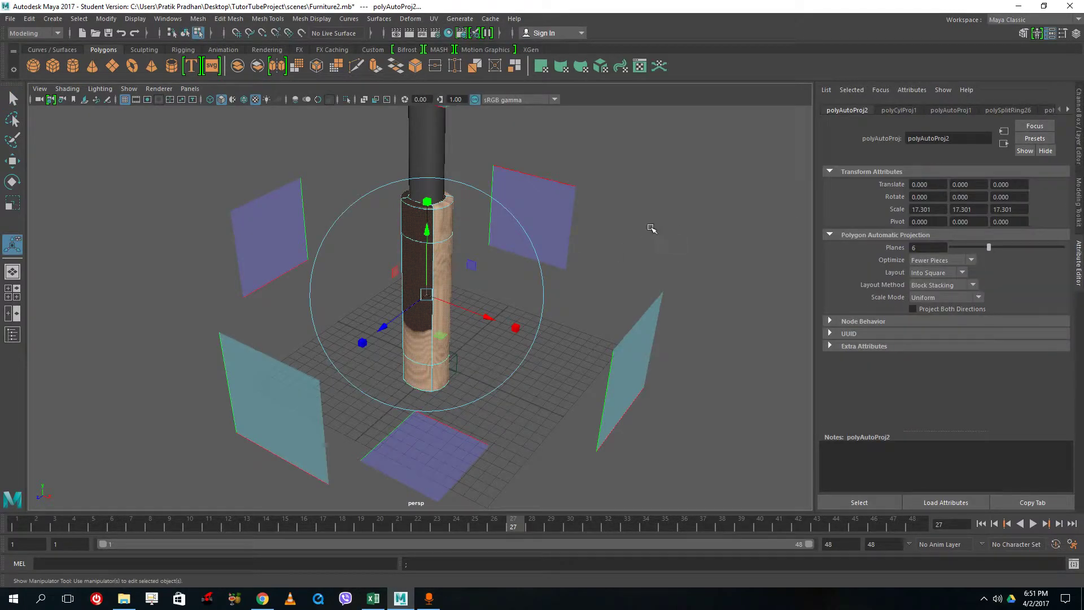
Step: Examine the wood texture on the faces of the unsmoothed grip, then restore its smooth preview and object mode
key("1")
left_click(720, 236)
left_click_drag(540, 262, 408, 241, "alt")
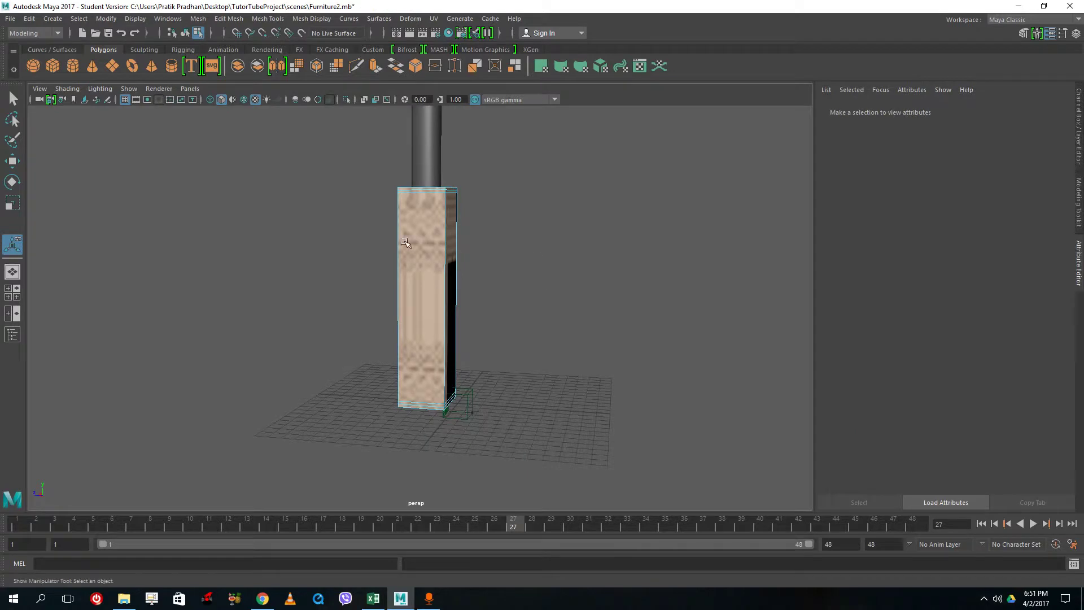
left_click(415, 238)
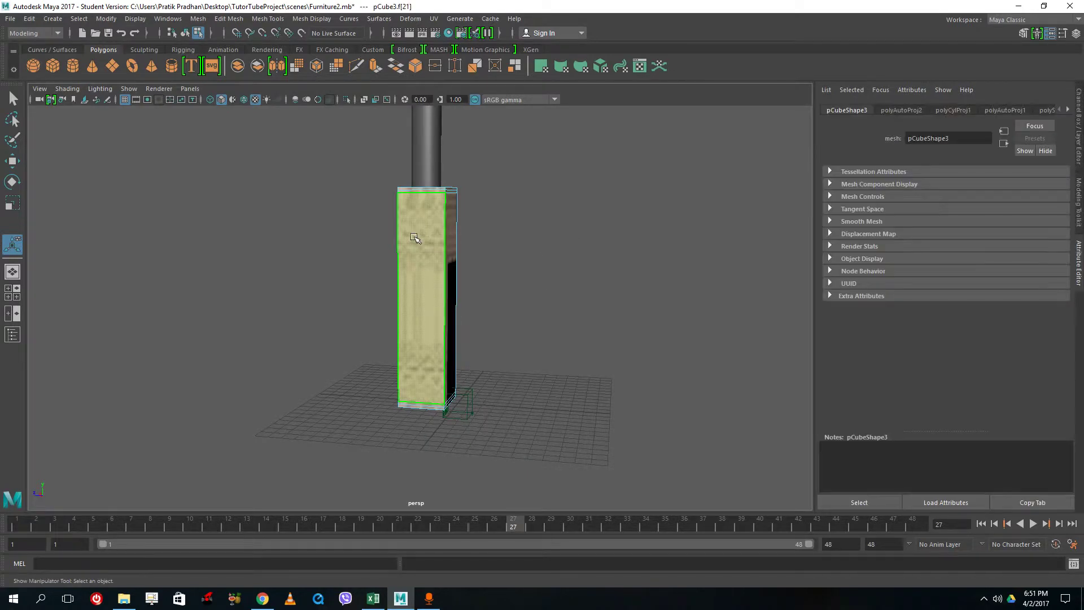
key("3")
left_click_drag(474, 220, 515, 223, "alt")
right_click_drag(434, 224, 477, 194)
left_click(459, 234)
Step: Replace the grip's wood-textured material with a new Blinn material
left_click(441, 240)
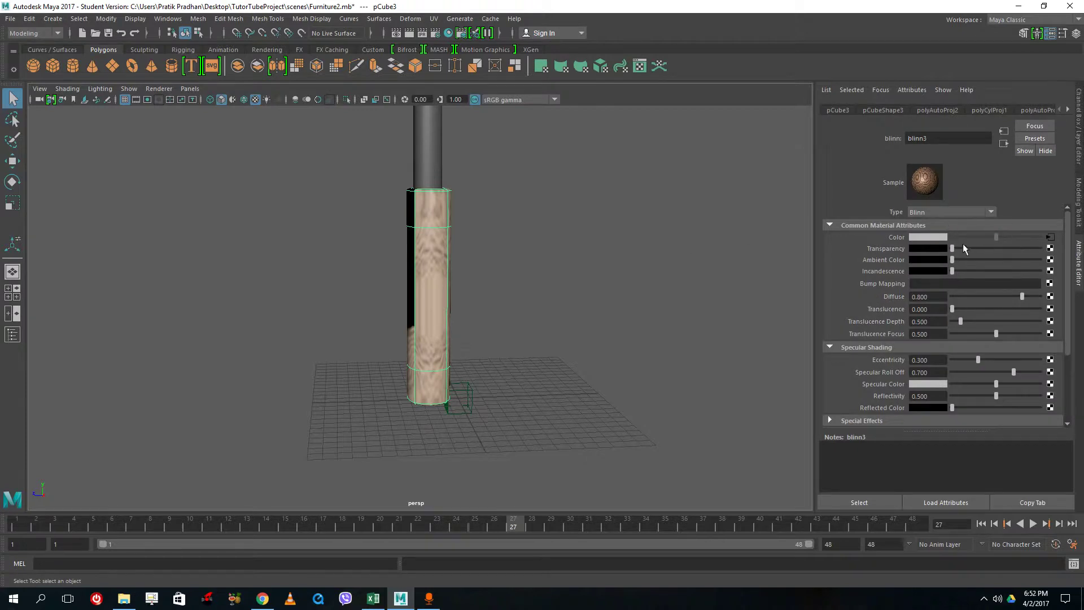
right_click(447, 228)
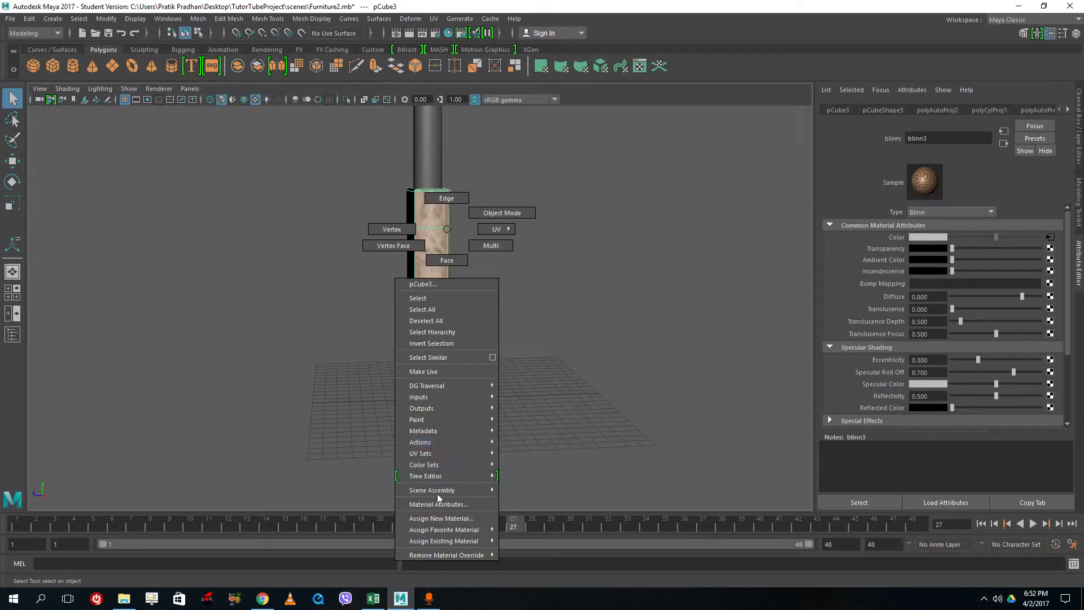
left_click(438, 518)
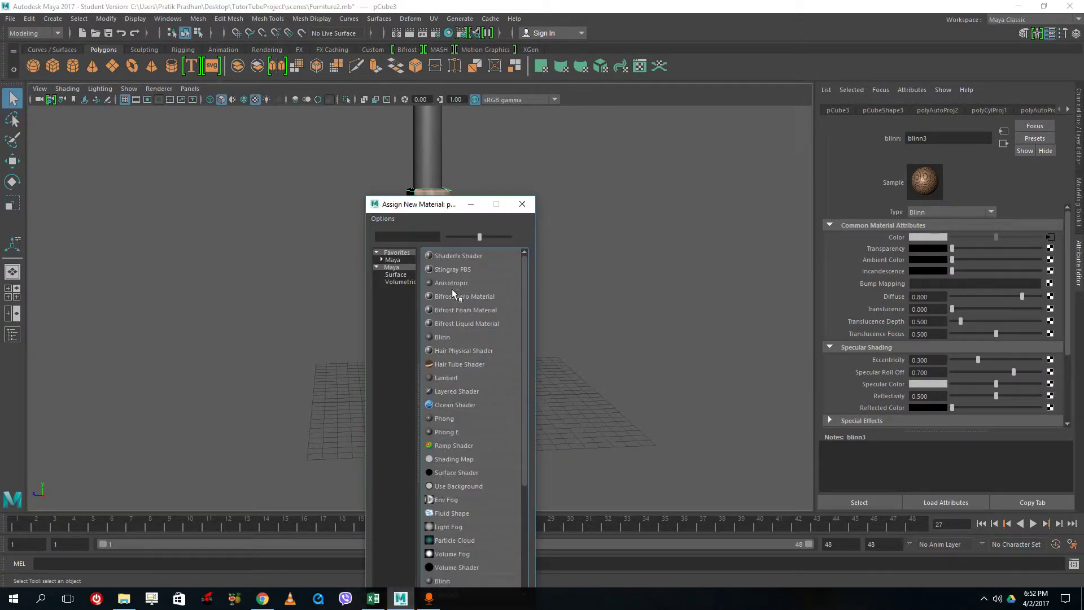
left_click(442, 337)
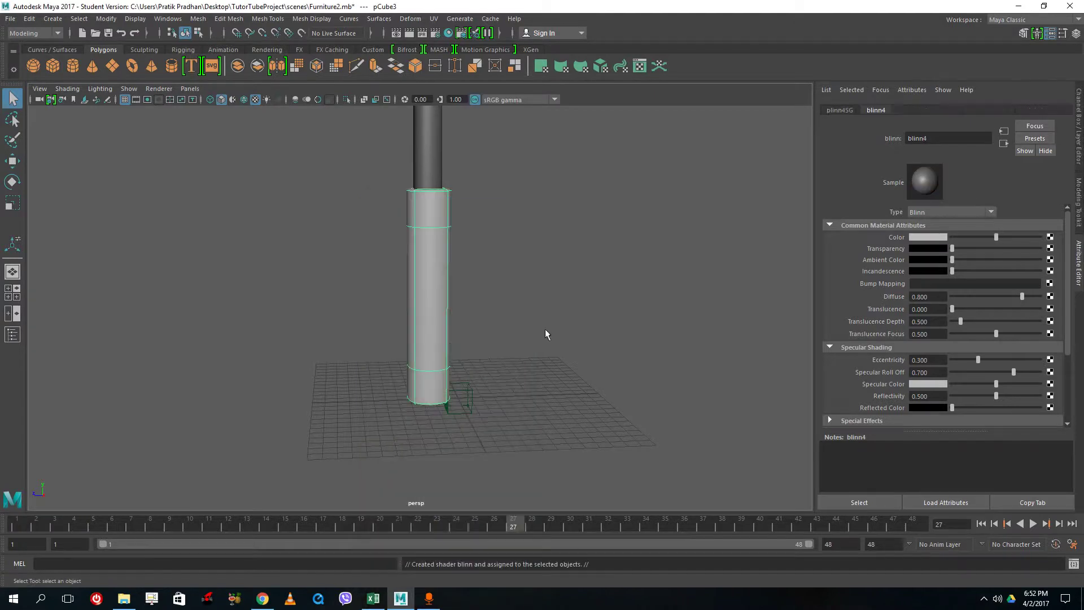
Step: Set the grip's Blinn colour to a darkened orange-brown with a hue of about 30.8, and deselect the grip
left_click(941, 238)
left_click_drag(1032, 251, 1032, 273)
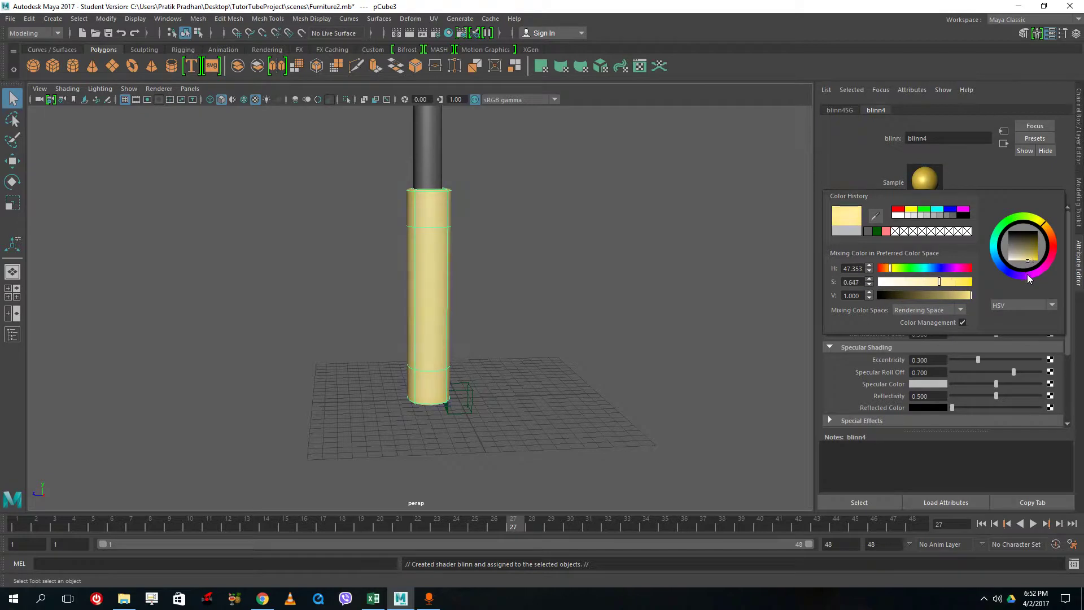
left_click(1048, 232)
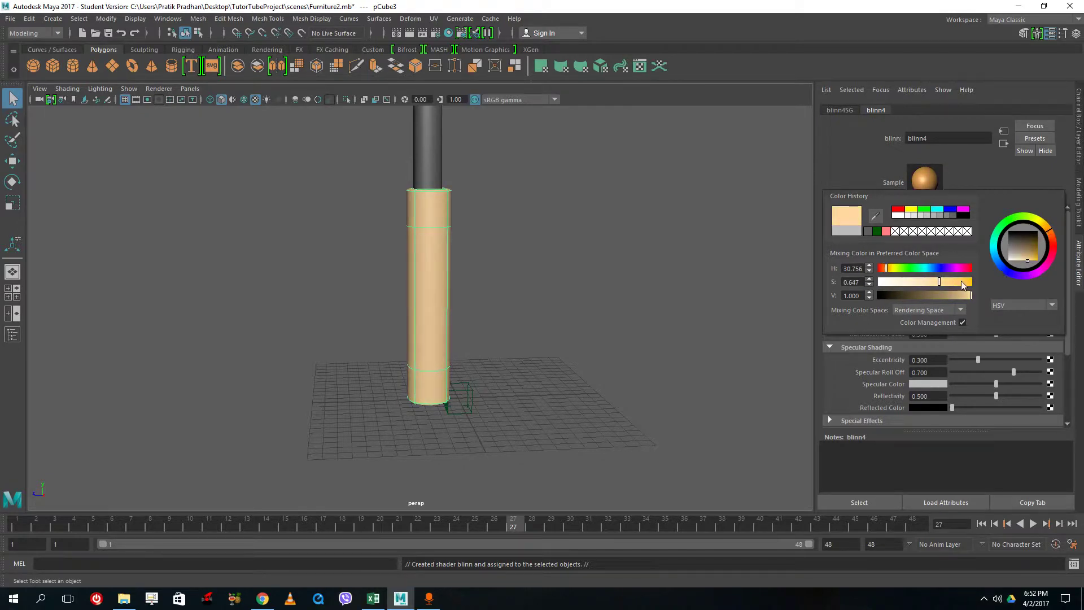
left_click_drag(1026, 259, 1026, 247)
left_click(595, 212)
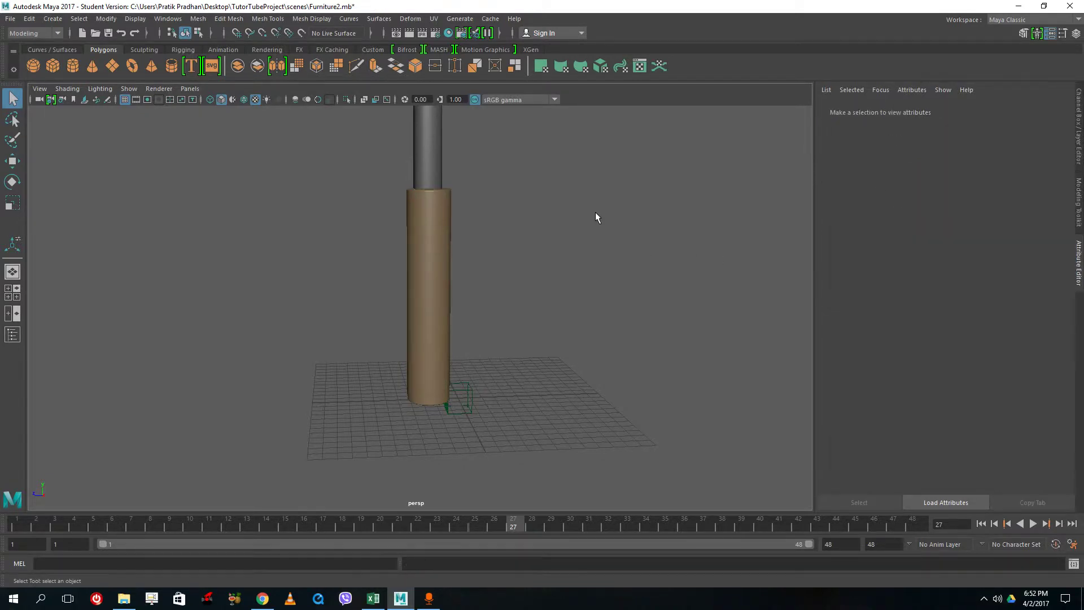
Step: Remove the leftover 3D texture placement node beside the base of the grip
scroll(591, 215, "down", 3)
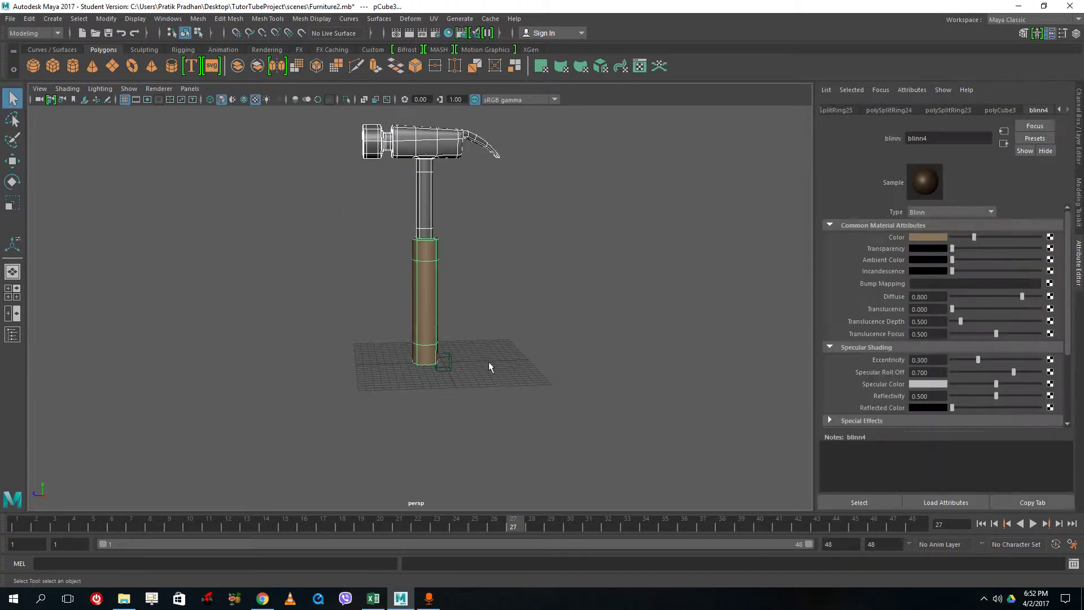
left_click_drag(443, 343, 451, 350)
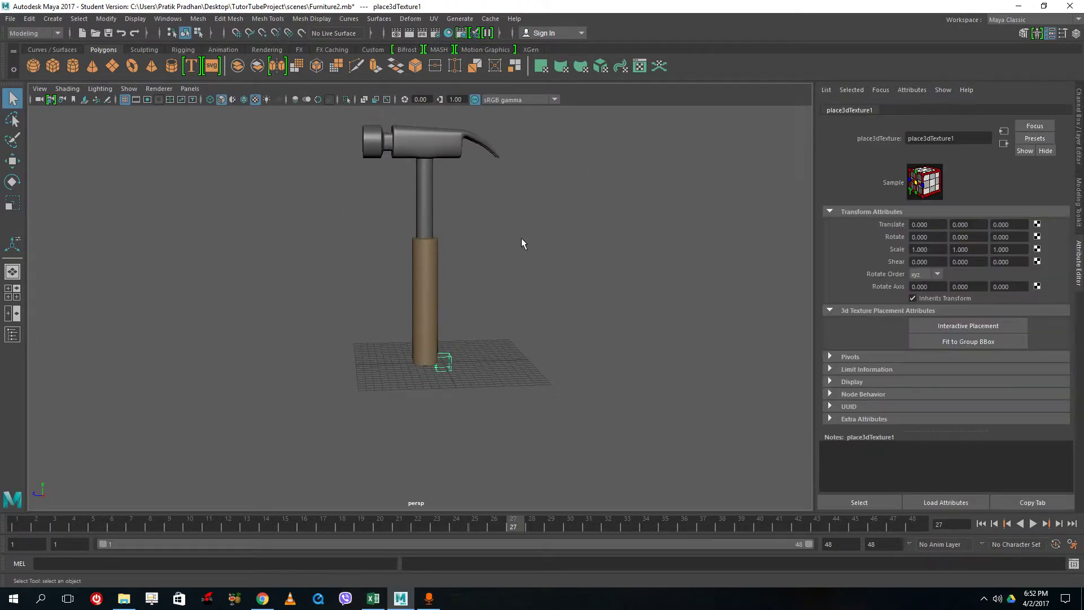
left_click(520, 238)
Step: Select the hammer's head, handle and grip meshes and combine them into a single object
left_click_drag(541, 333, 325, 127, "alt")
key("ctrl+z")
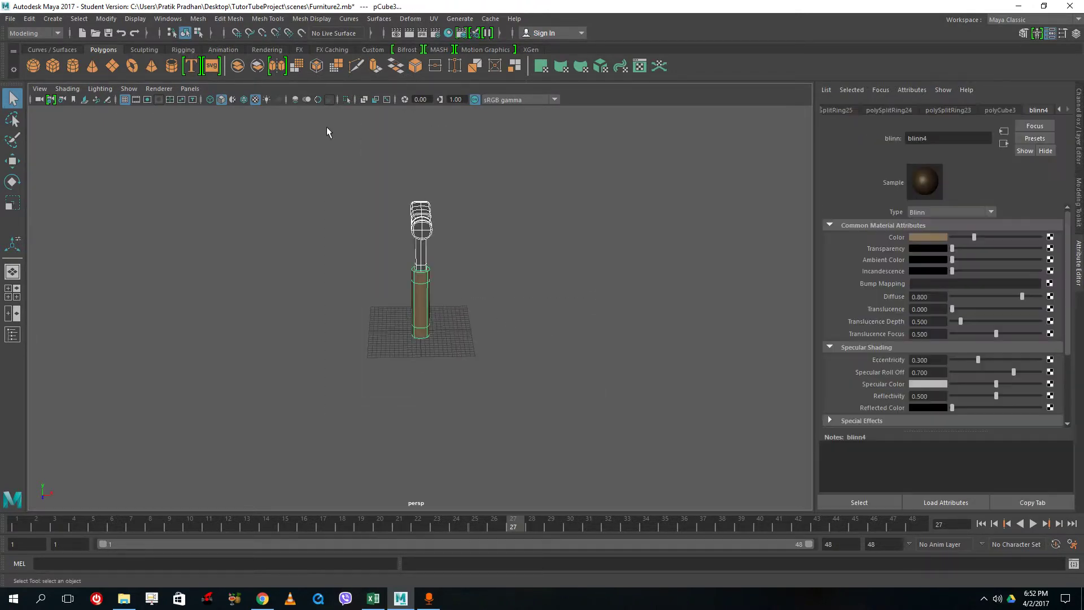
left_click(224, 22)
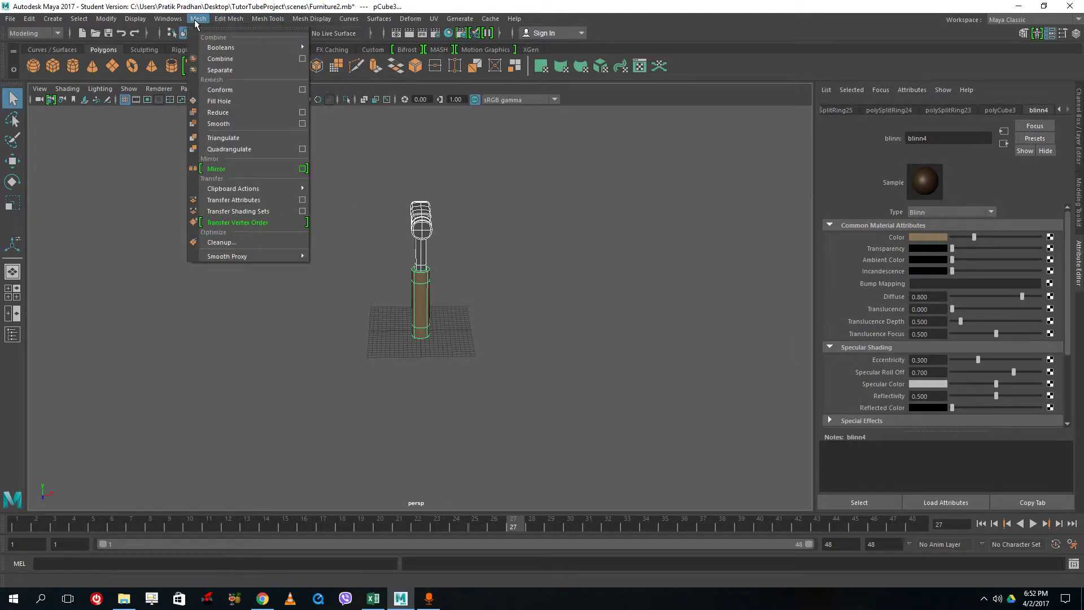
left_click(217, 55)
Step: Duplicate the combined hammer and move the copy about 8.28 units along X, beside the original
left_click(633, 293)
left_click_drag(650, 288, 573, 288, "alt")
left_click_drag(560, 400, 357, 180)
scroll(391, 151, "up", 4)
middle_click_drag(501, 204, 456, 279, "alt")
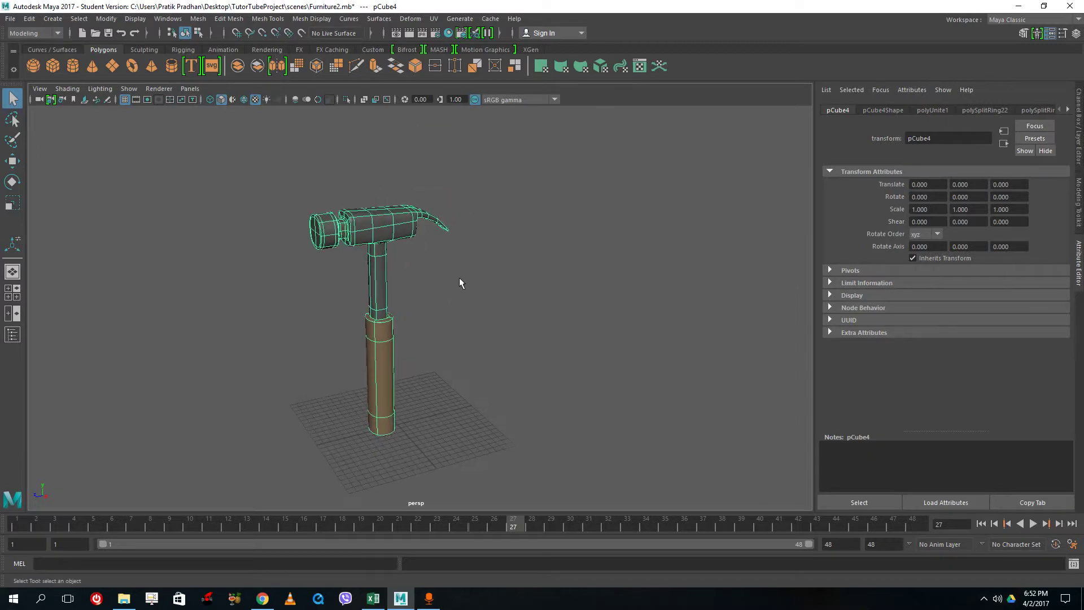
left_click(377, 343)
key("w")
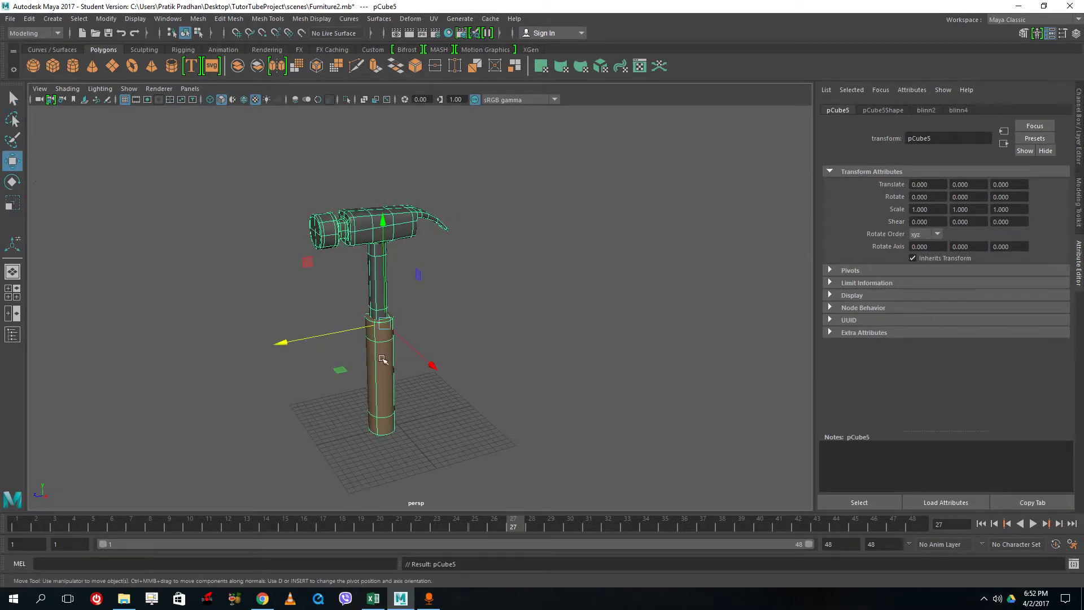
left_click_drag(418, 355, 559, 387)
Step: Lay the original hammer down by rotating it about 89.3 degrees around Z, and lower it onto the grid
left_click(420, 359)
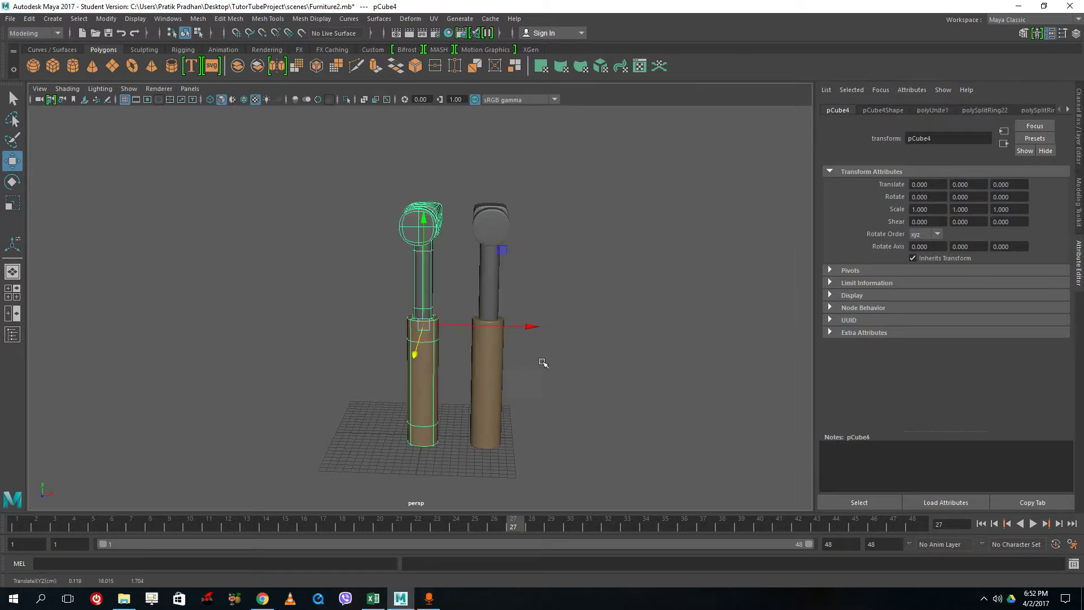
left_click(517, 376)
left_click(421, 324)
left_click_drag(423, 325, 424, 325)
left_click_drag(638, 388, 542, 390, "alt")
left_click(12, 181)
left_click_drag(486, 302, 308, 144)
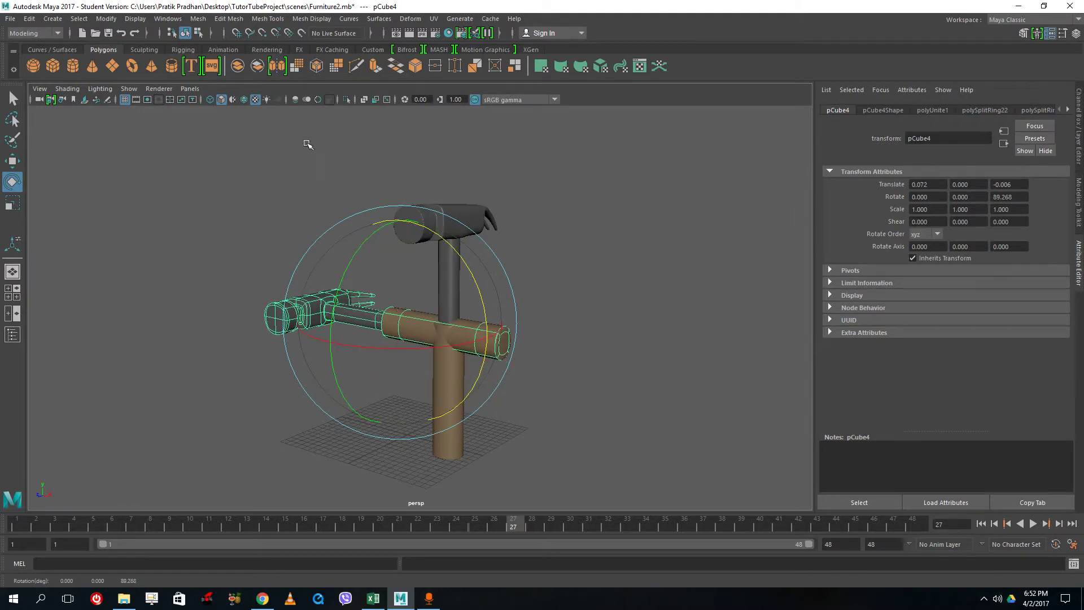
left_click(12, 161)
left_click_drag(395, 266, 413, 370)
Step: Tip over the upright hammer copy, rotating it to about 83.8, 6.4 and 77.4 degrees on X, Y and Z
left_click(488, 346)
left_click(452, 337)
left_click(11, 181)
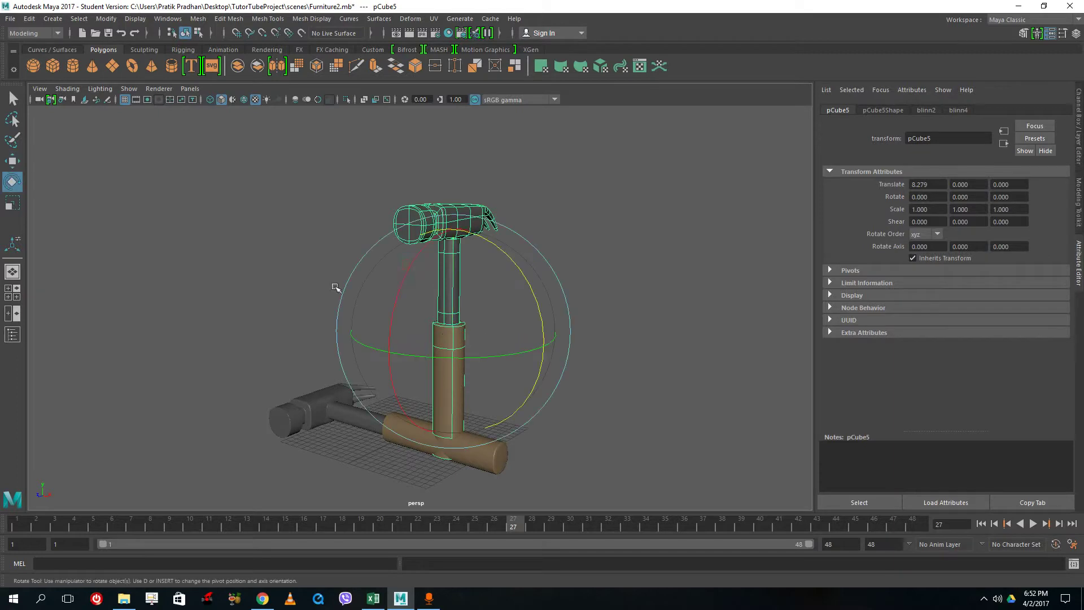
left_click_drag(541, 328, 422, 240)
left_click_drag(423, 358, 516, 388)
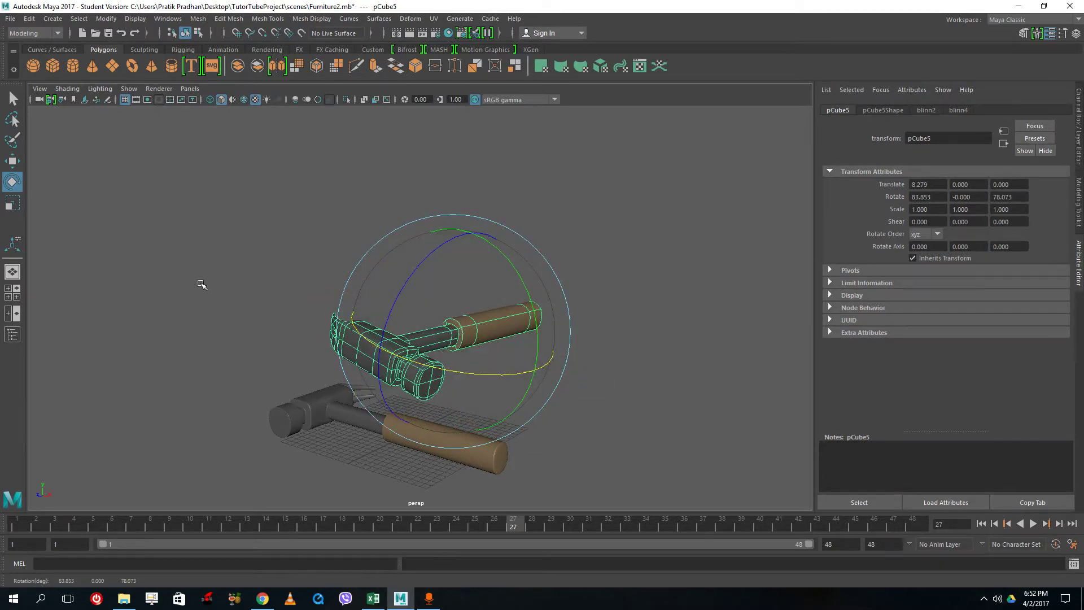
left_click_drag(436, 260, 649, 339)
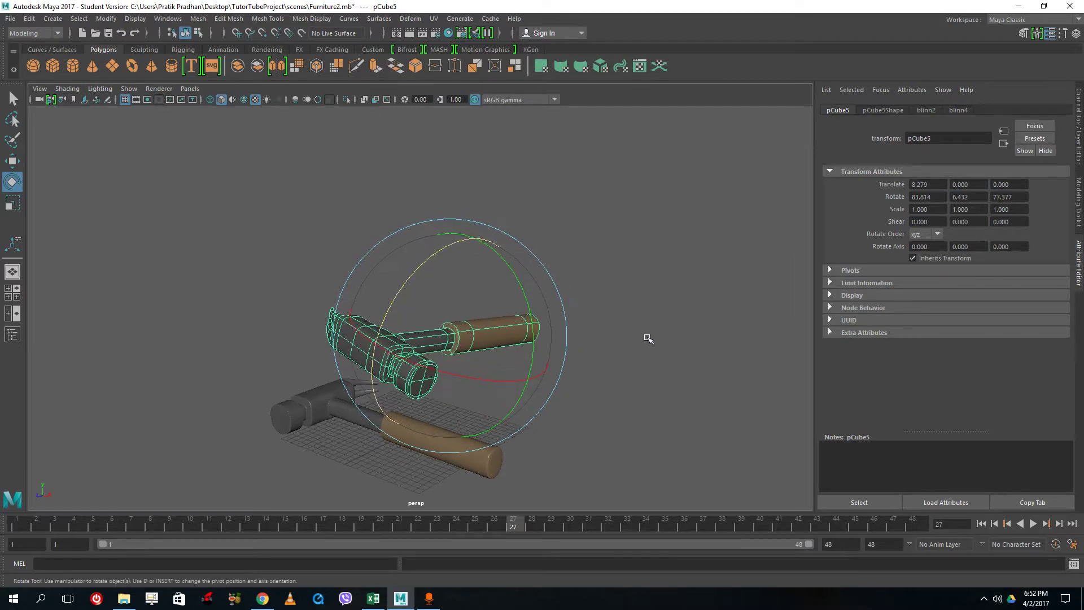
Step: Lower the hammer copy to about -10.9 on Y and shift it to about -13.9 on Z
left_click(649, 339)
left_click_drag(550, 358, 514, 362, "alt")
left_click(375, 327)
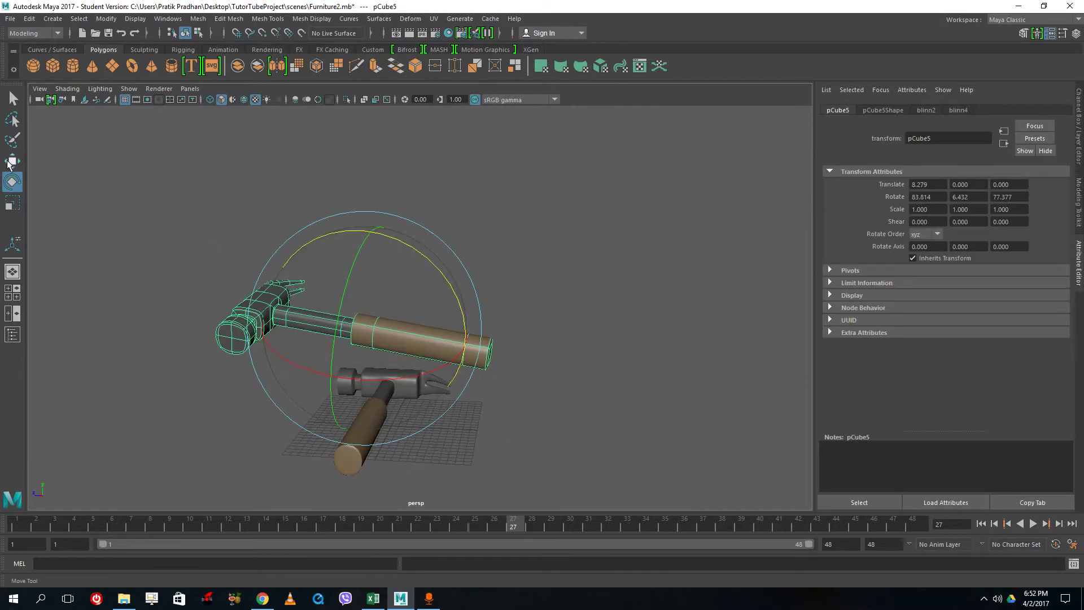
key("w")
left_click_drag(365, 260, 368, 344)
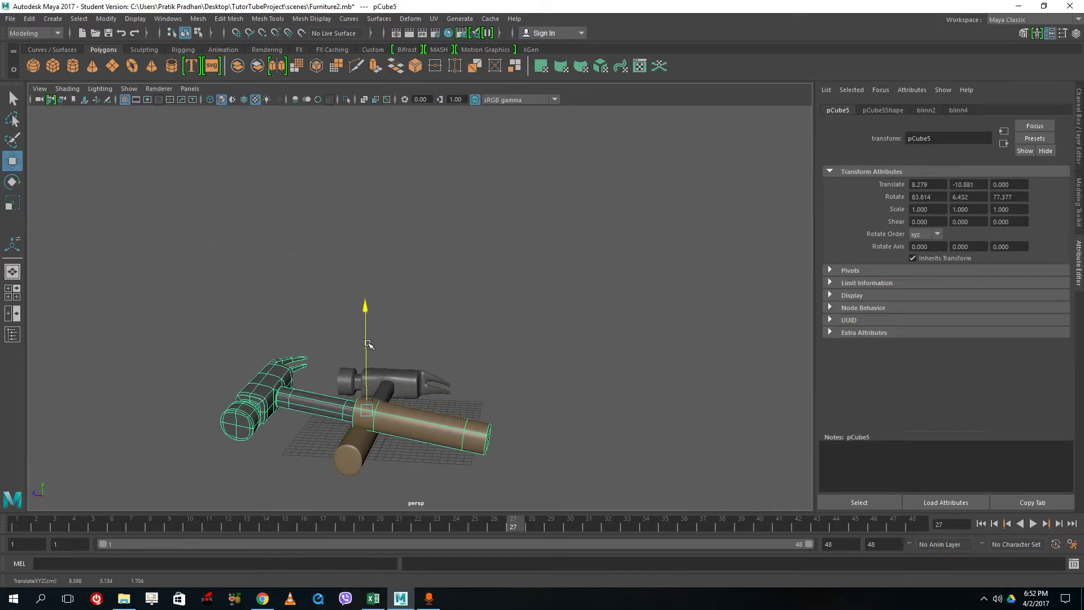
left_click_drag(282, 406, 385, 436)
Step: Level the hammer copy at about 85.3, 7.6 and 89.6 degrees, and lower it to about -12.15 on Y
left_click(622, 374)
left_click_drag(619, 399, 528, 410, "alt")
left_click(471, 371)
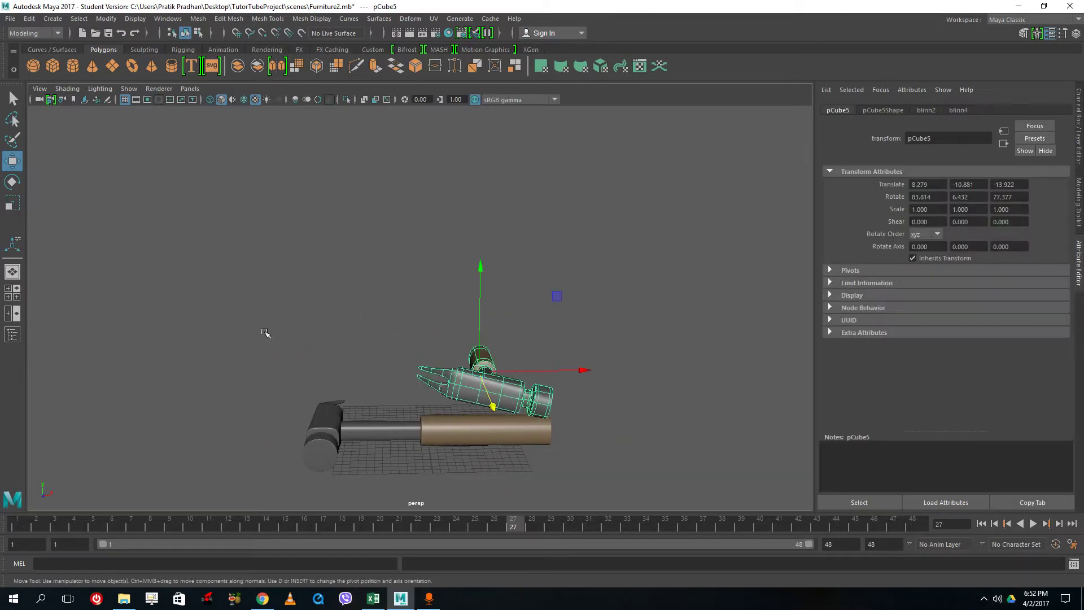
key("e")
left_click_drag(389, 323, 370, 338)
left_click(13, 162)
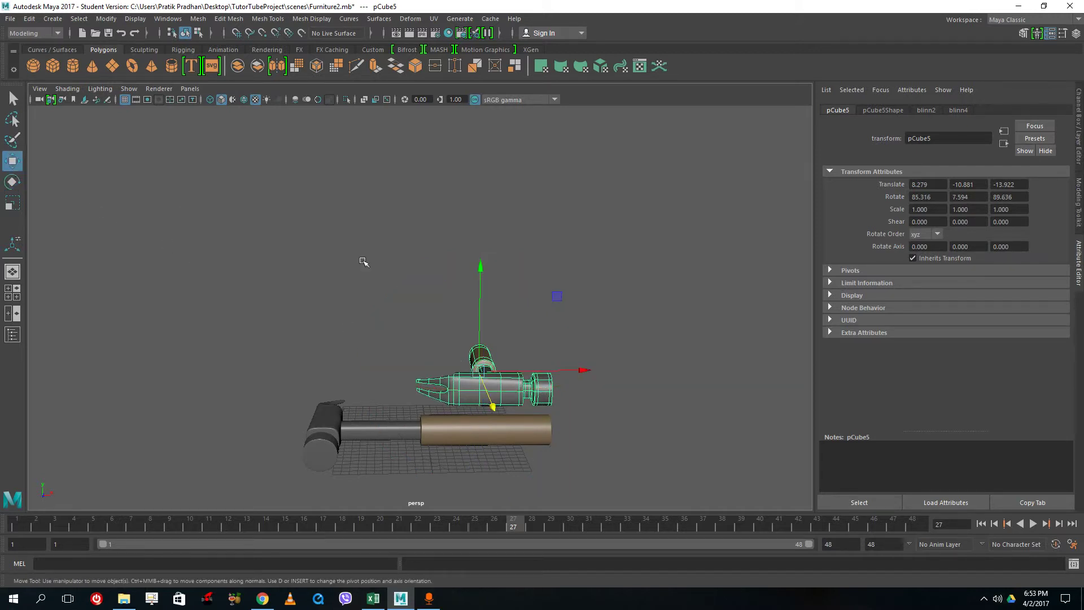
left_click_drag(482, 293, 480, 302)
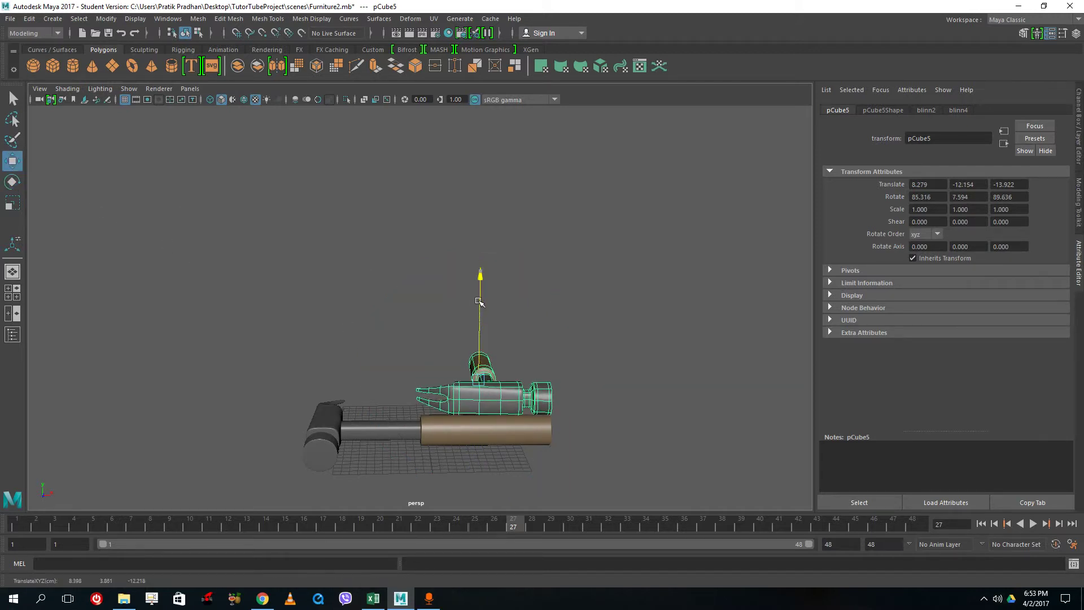
Step: Deselect the hammer copy and examine the two crossed hammers up close from several angles
left_click(670, 352)
left_click_drag(671, 352, 532, 389, "alt")
middle_click_drag(532, 389, 535, 256, "alt")
scroll(582, 320, "up", 3)
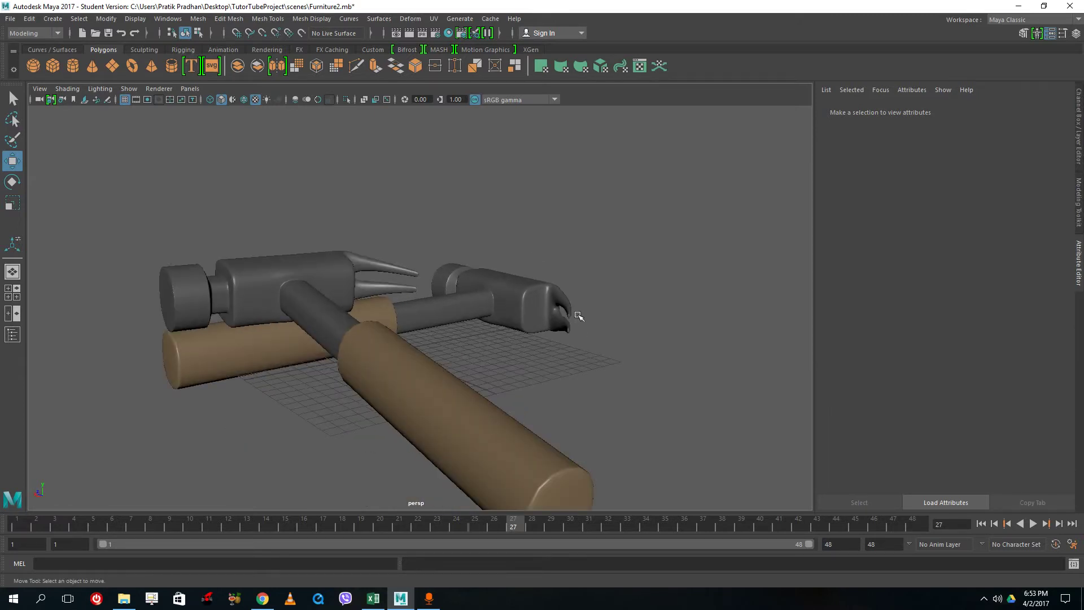
middle_click_drag(576, 317, 601, 255, "alt")
left_click_drag(601, 255, 577, 296, "alt")
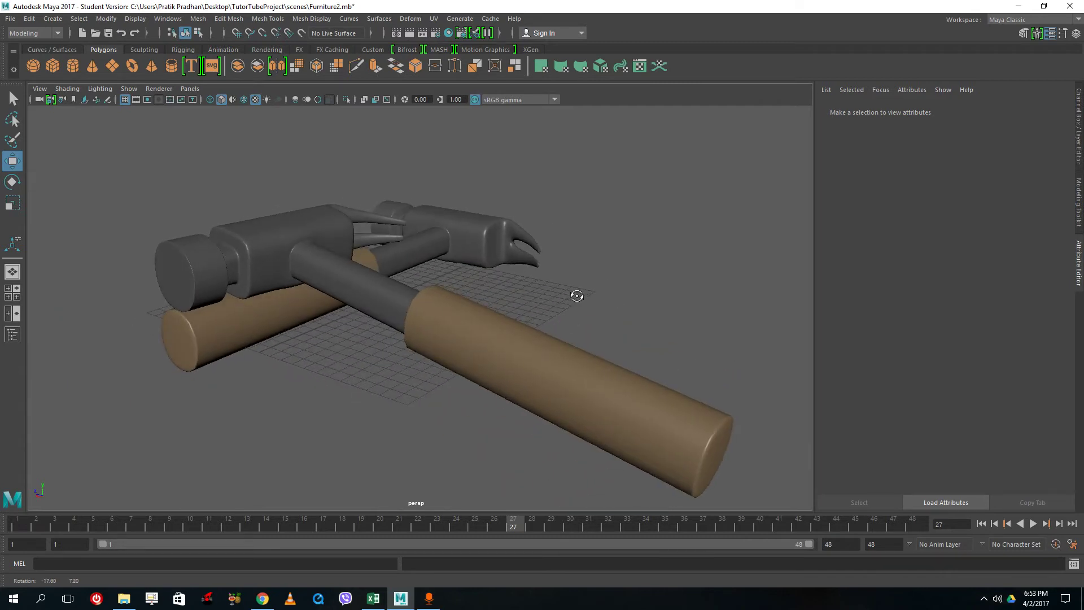